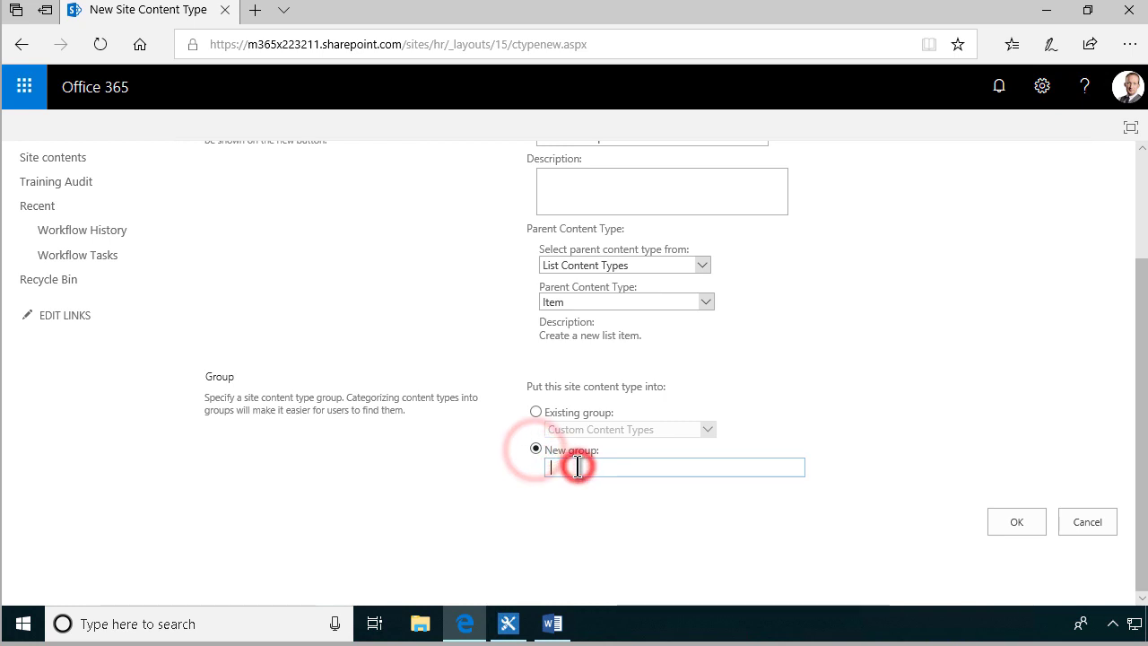
Step: Put the new Contoso Department content type into a new group named Contoso and create it
text(Contoso)
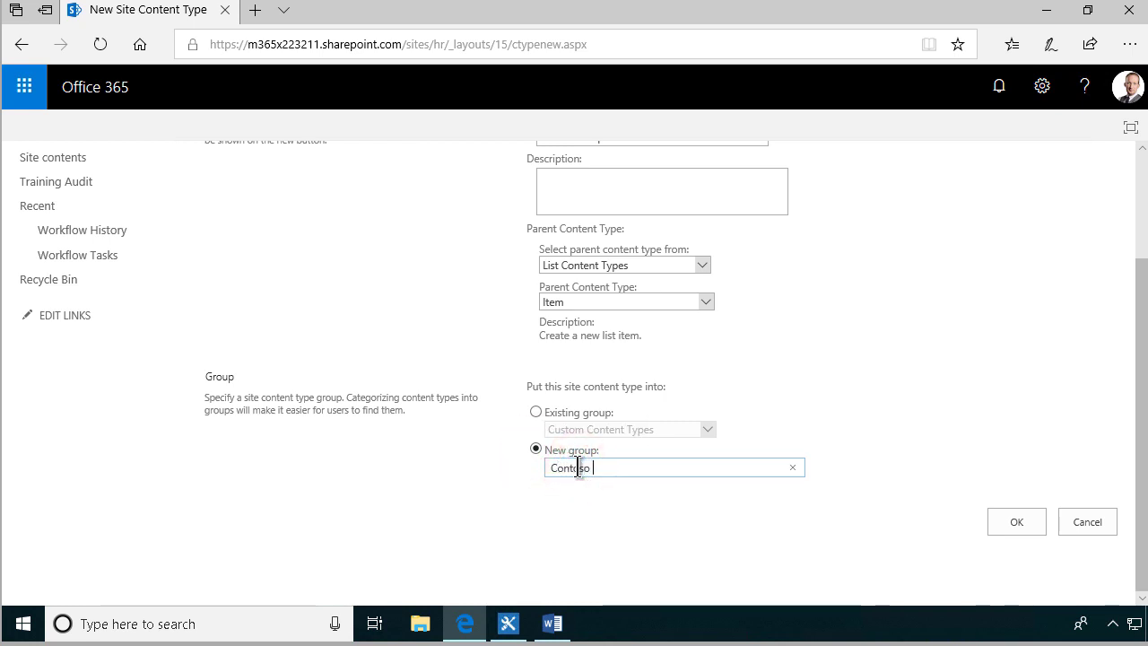
click(1014, 527)
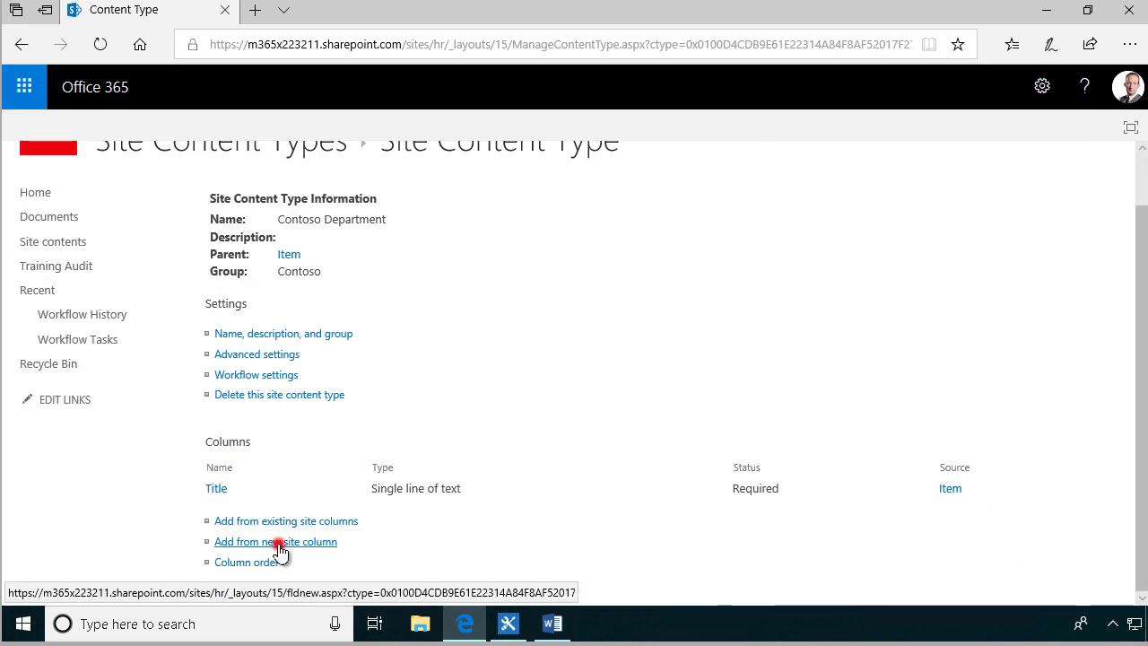
Step: Add a new site column named Employees to the content type, with Number as its information type
click(278, 544)
click(509, 272)
text(Employees)
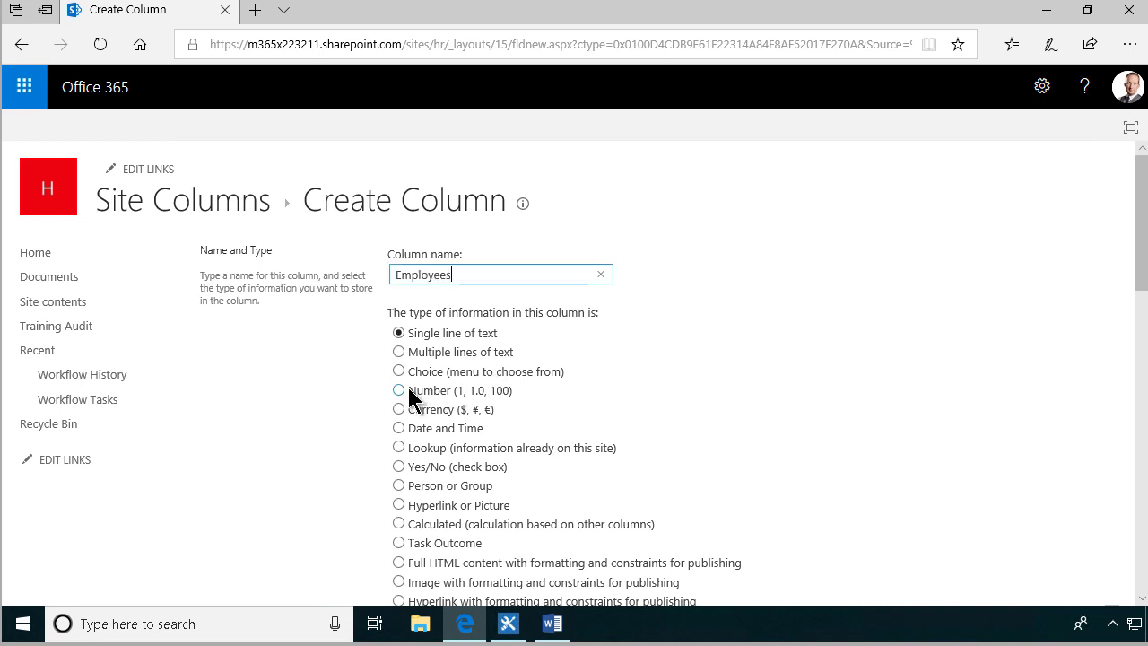
scroll(739, 425, down, 4)
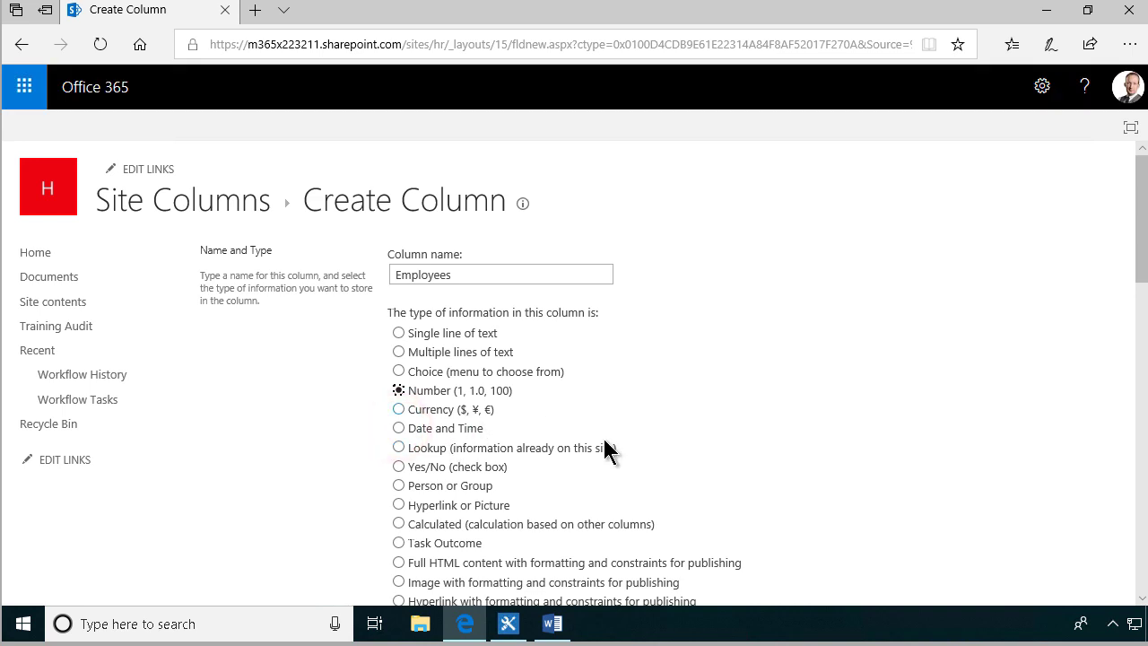
Step: Put the Employees column into a new site column group named Contoso
scroll(619, 457, down, 4)
click(398, 428)
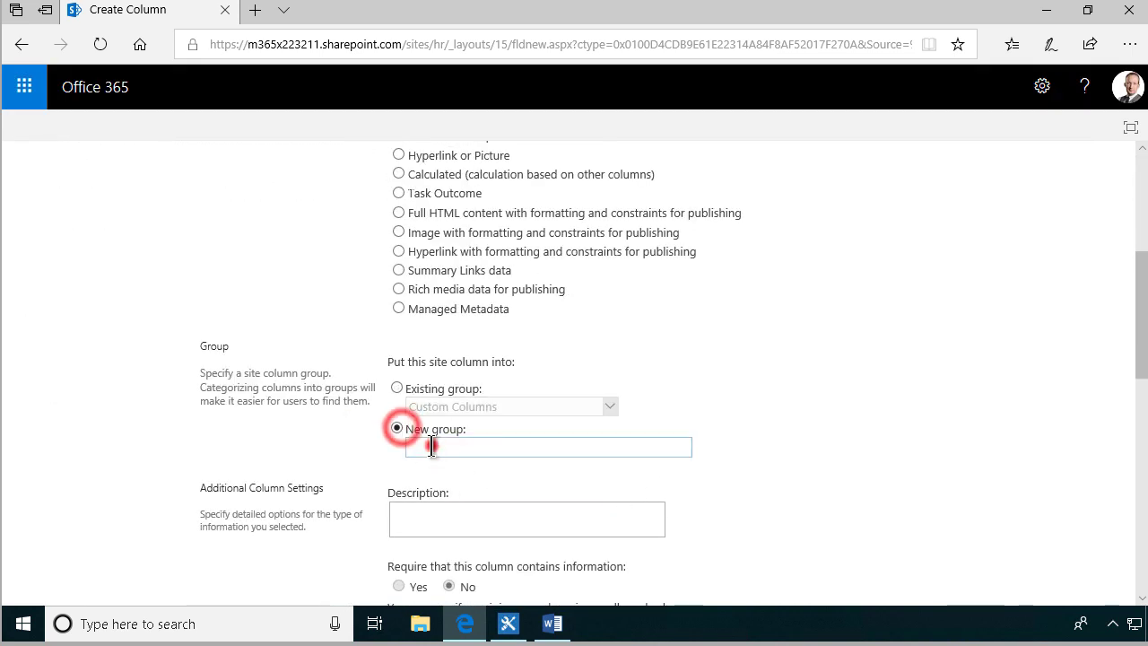
click(429, 446)
text(c)
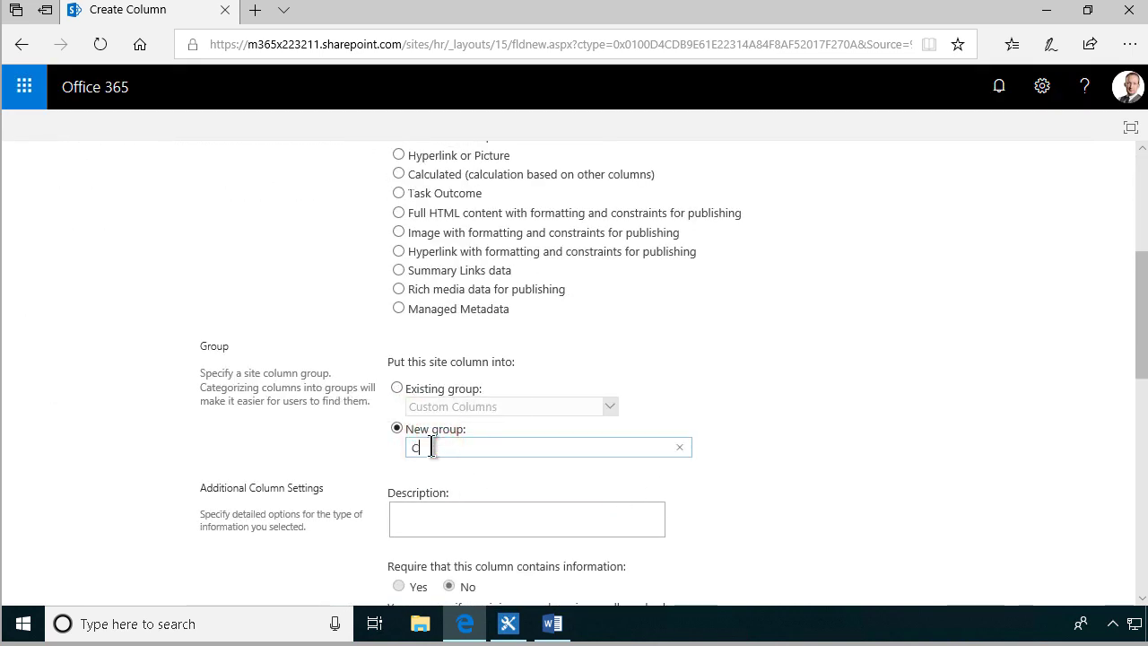
scroll(863, 489, down, 4)
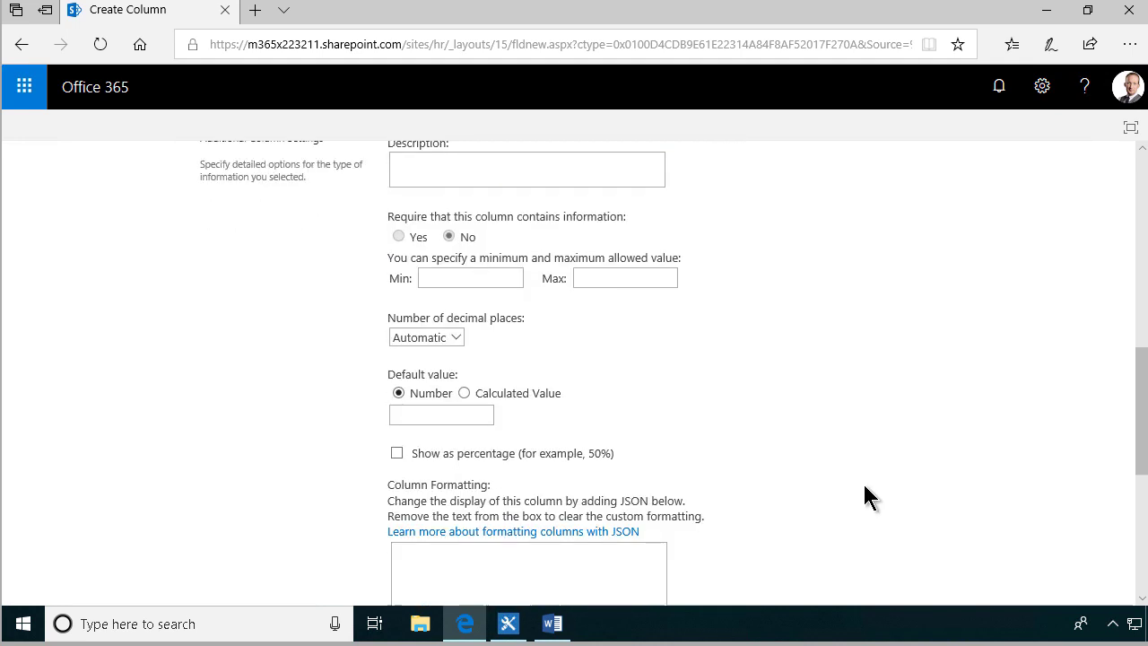
Step: Set the Employees column's number of decimal places to 0 and create the column
click(455, 339)
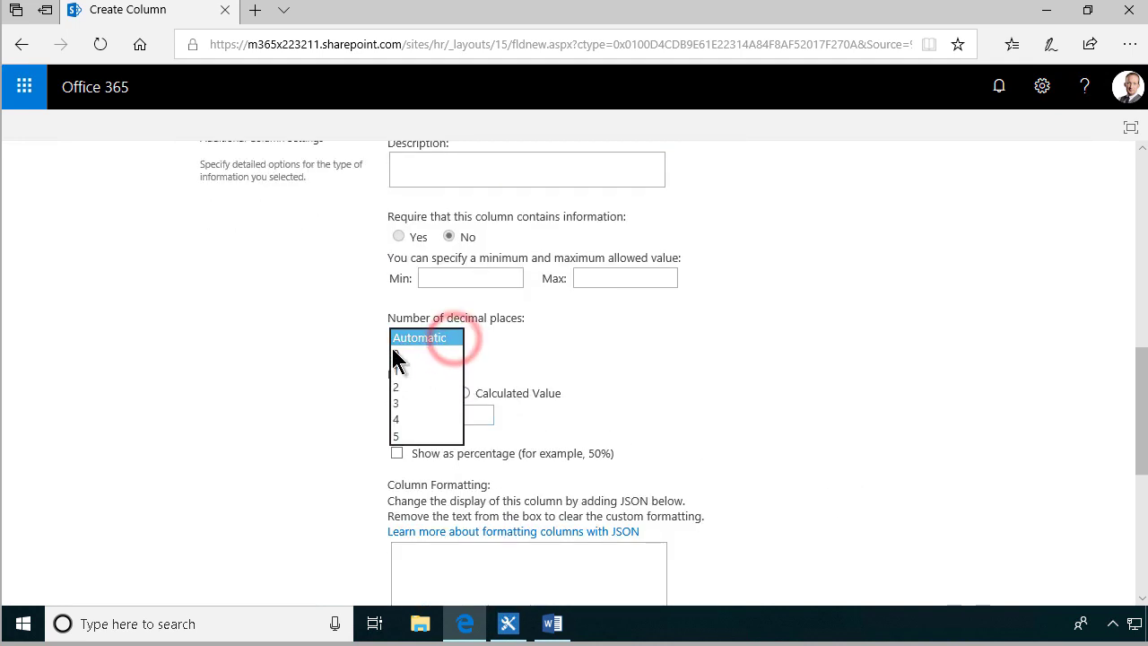
click(394, 350)
scroll(1142, 408, down, 5)
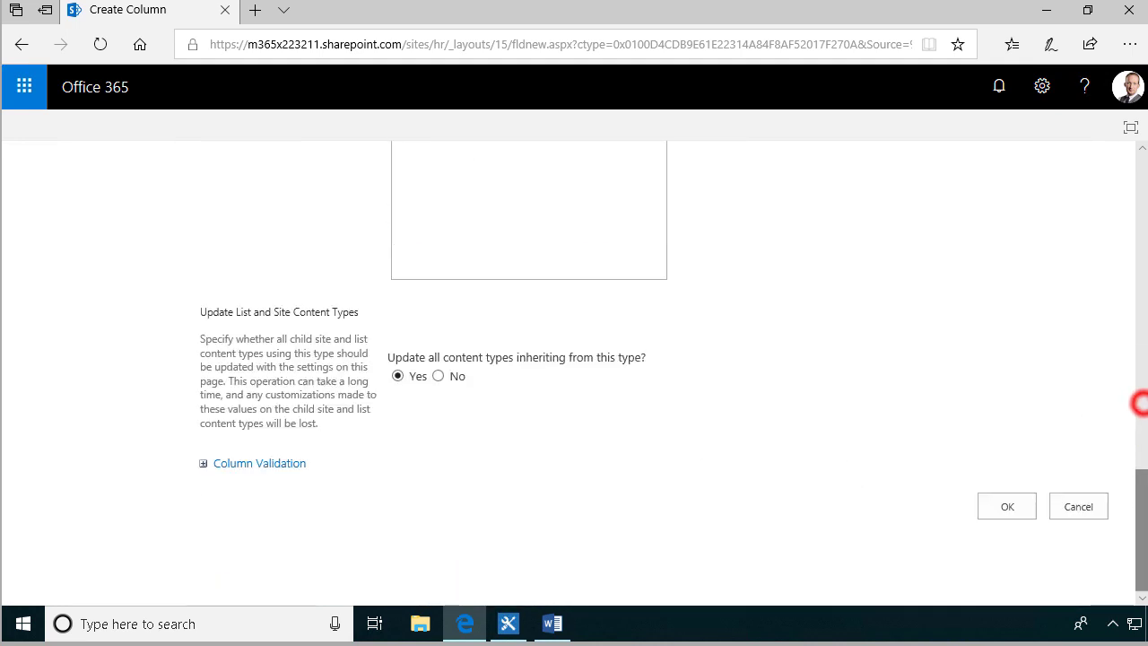
click(1006, 506)
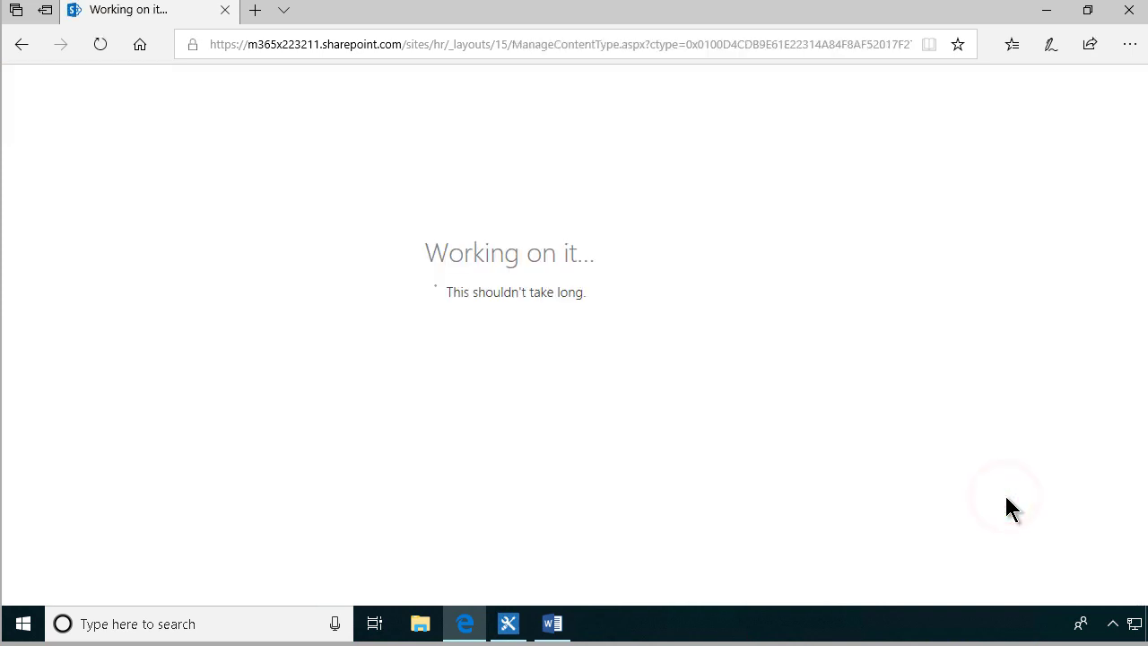
Step: Add another new site column named Manager to the content type, using the Person or Group type
scroll(628, 473, down, 1)
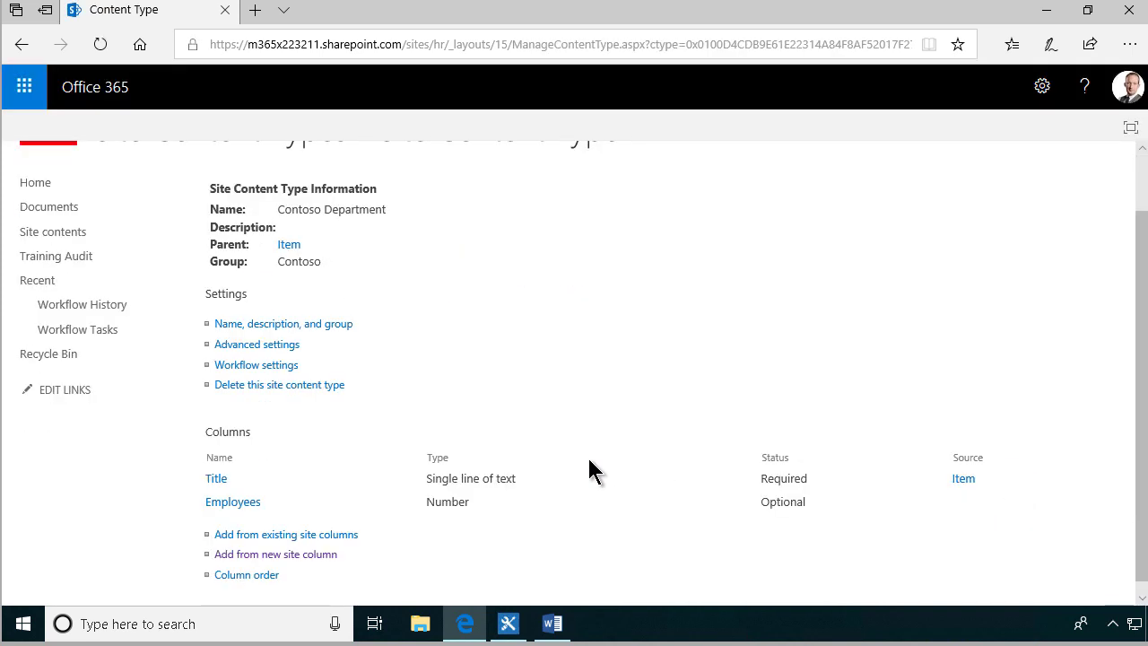
click(269, 541)
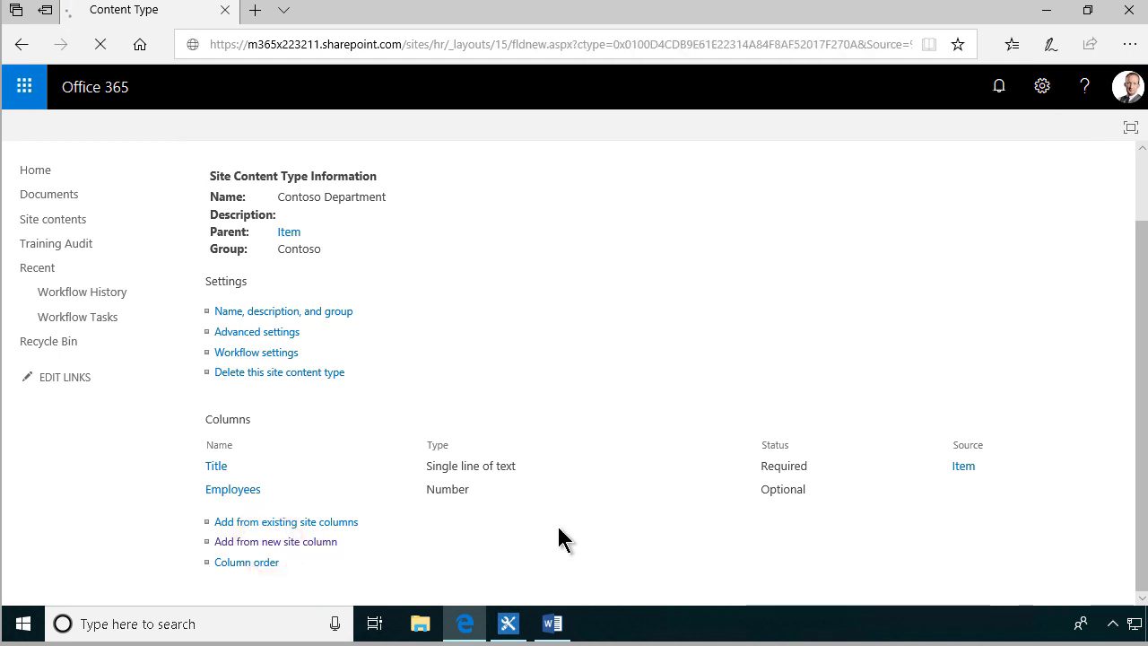
text(Man)
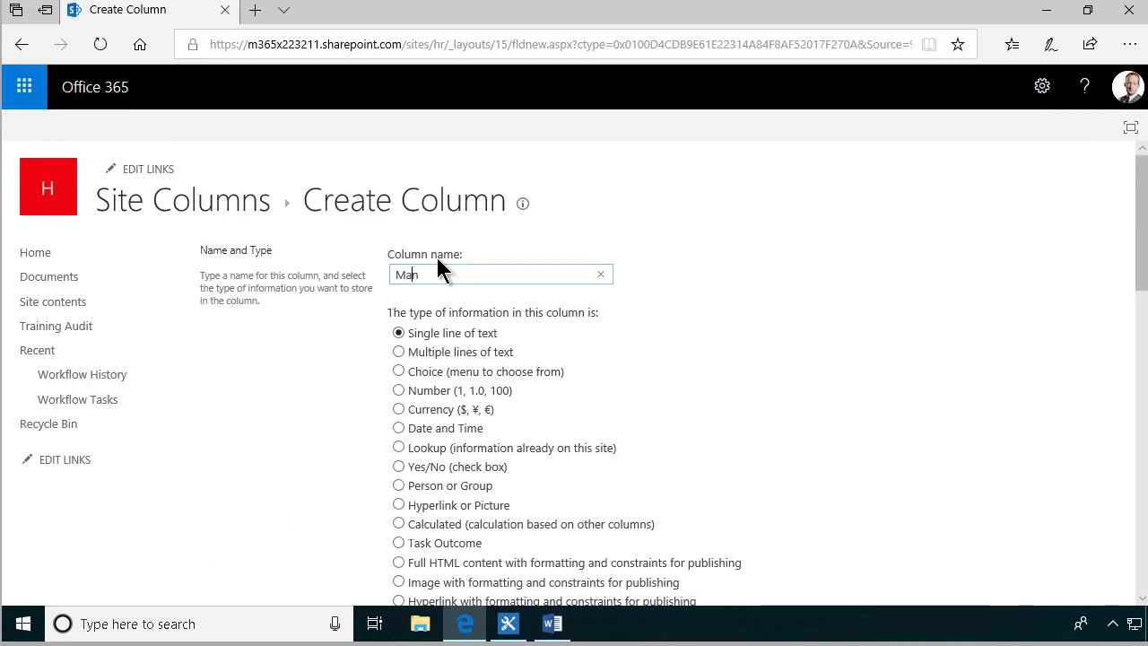
text(ager)
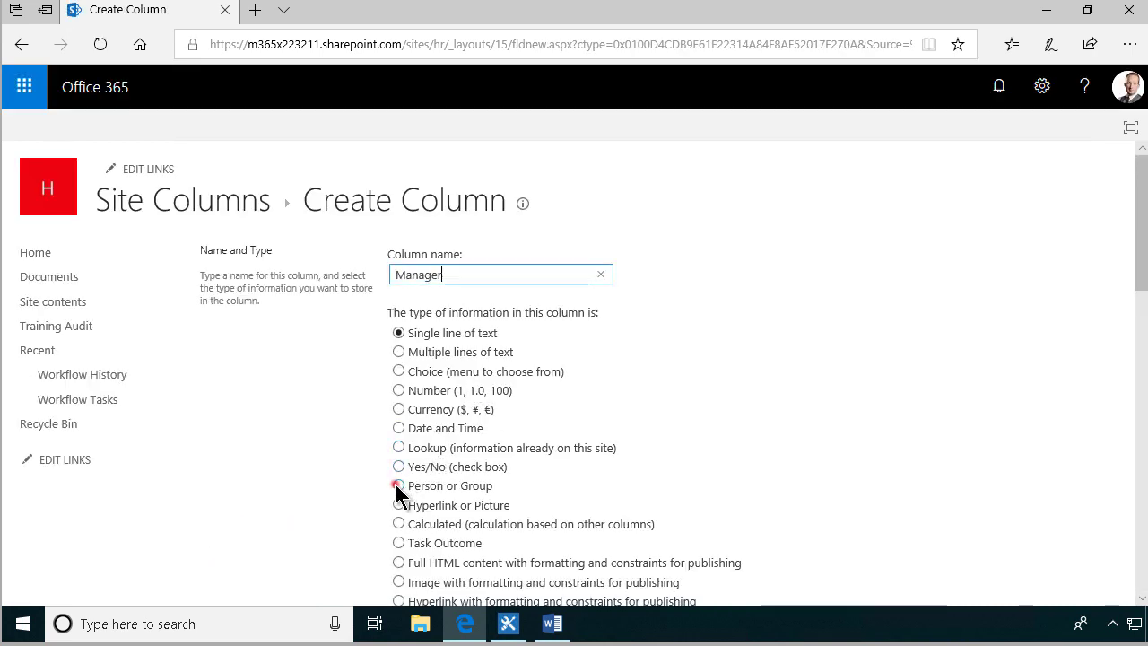
click(398, 485)
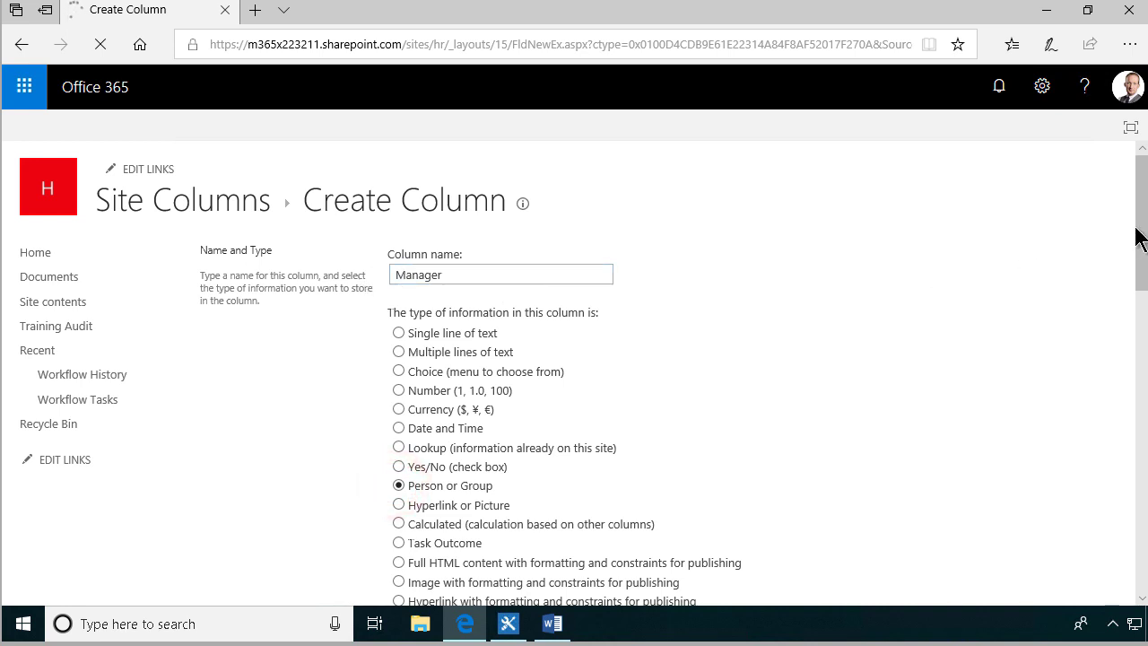
Step: Put the Manager column into the existing Contoso group and create the column
drag(1137, 237, 1143, 355)
click(556, 293)
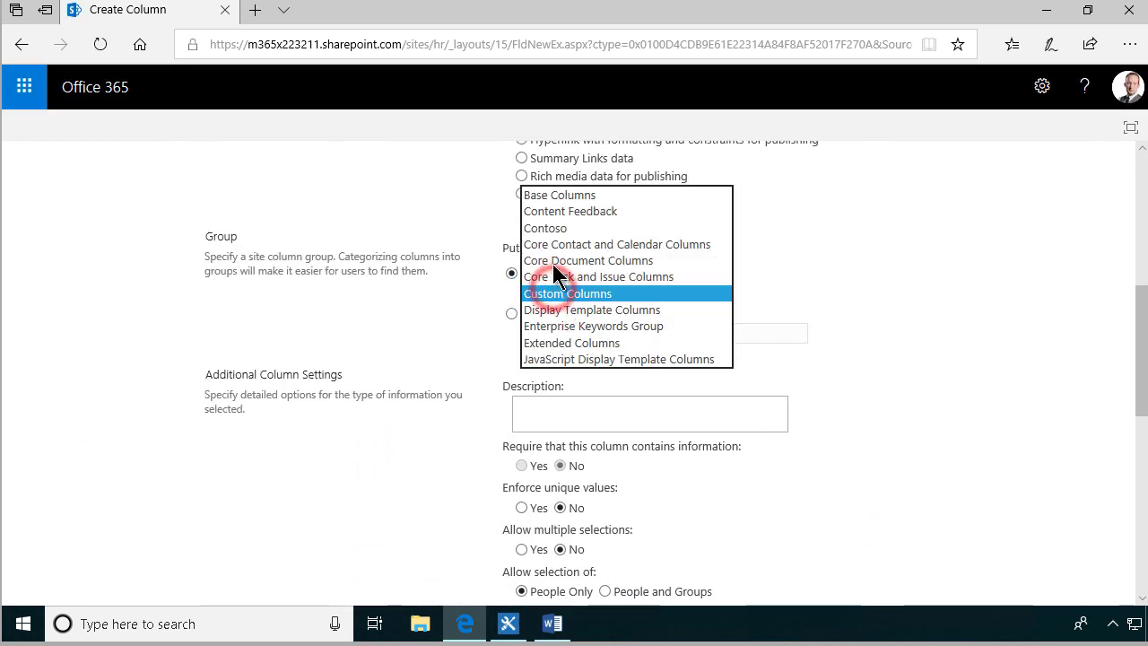
click(549, 225)
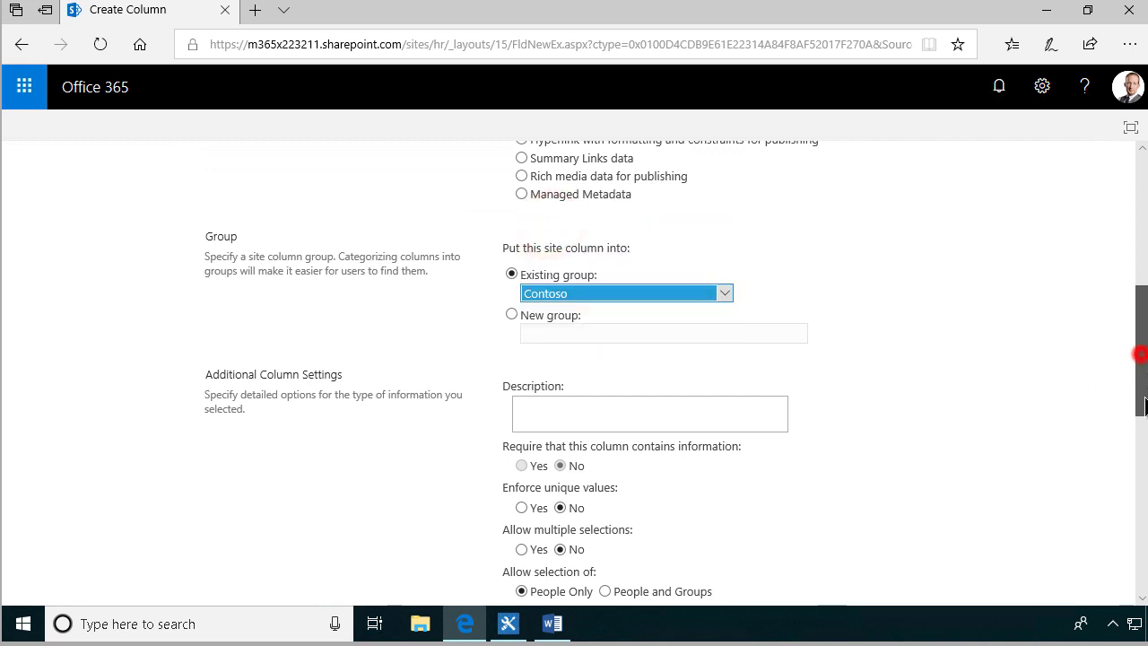
drag(1143, 405, 1143, 547)
click(1015, 522)
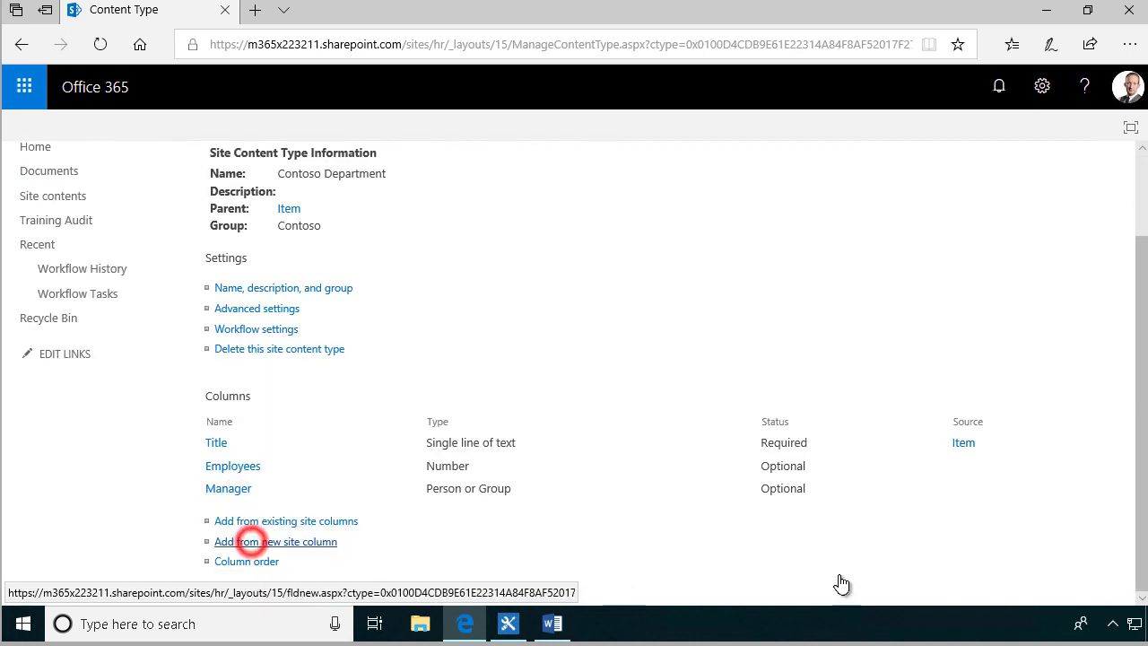
Step: Start a further new site column, review the department list requirements in the Word document, and return to the column form in Edge
click(250, 540)
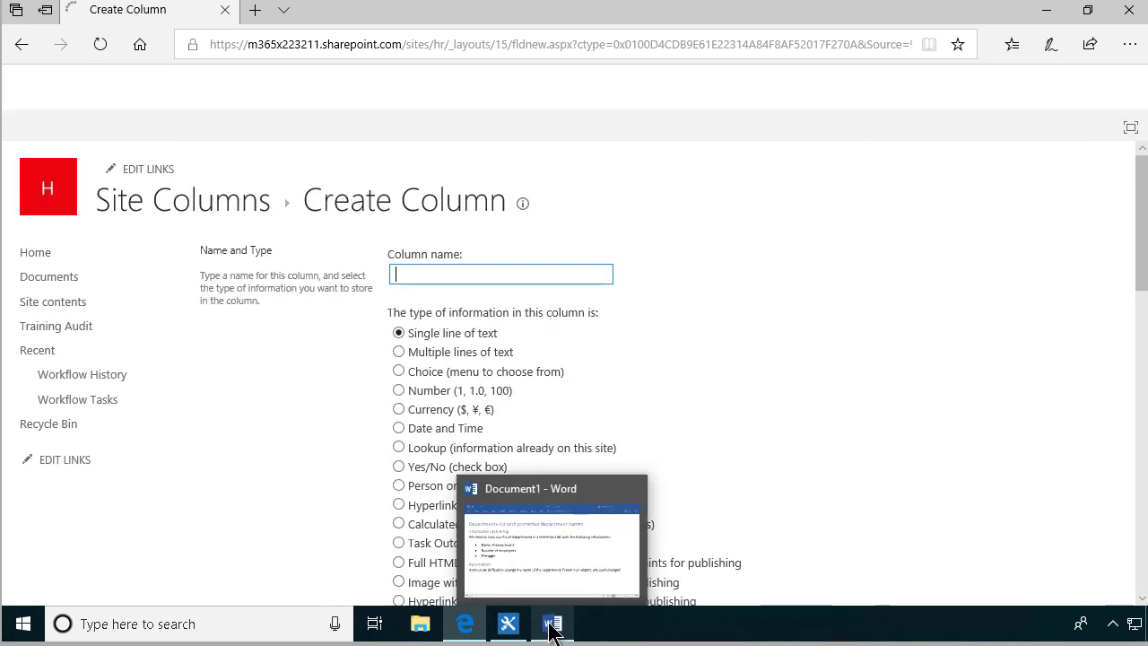
click(552, 625)
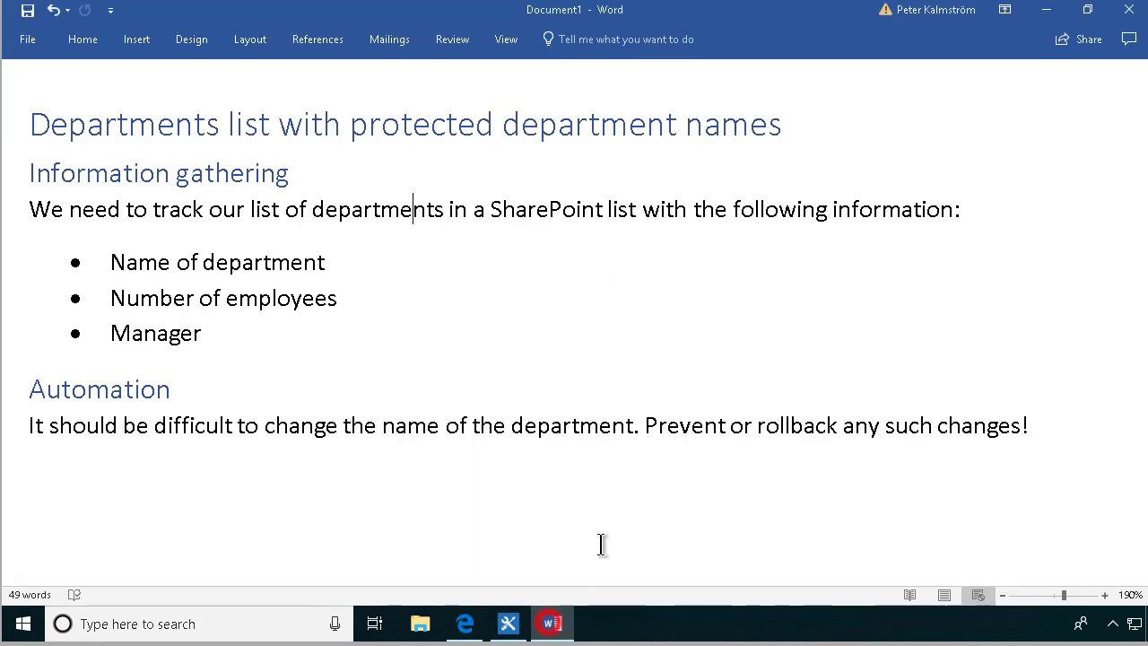
click(473, 627)
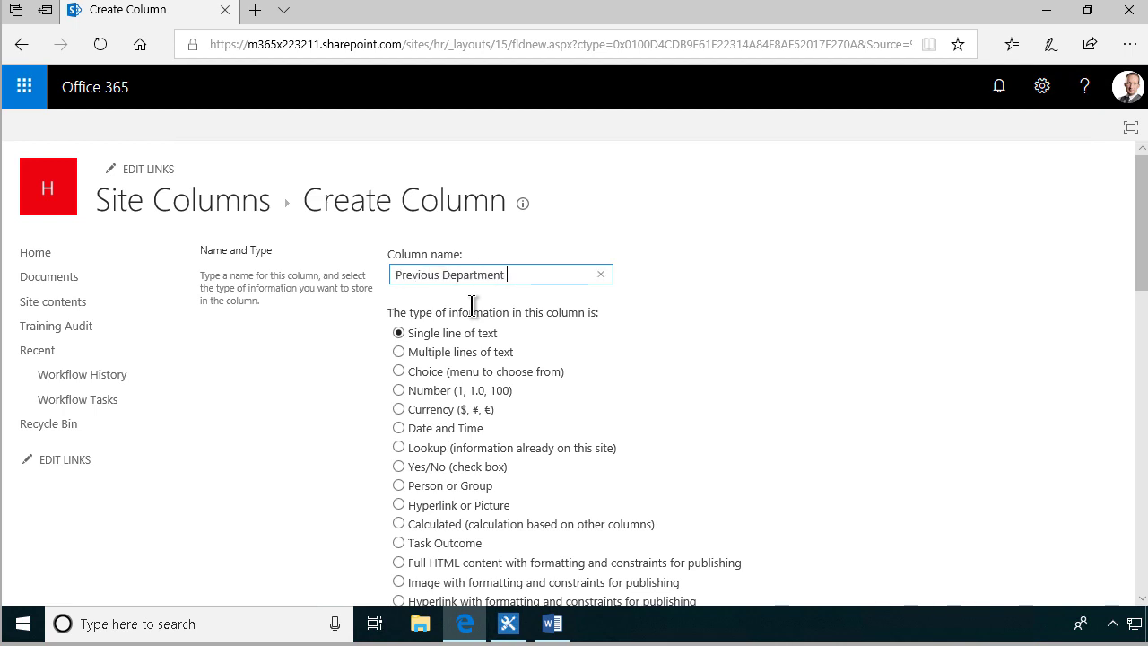
Step: Name the single-line text column Previous Department, put it into the existing Contoso group, and create it
scroll(902, 418, down, 5)
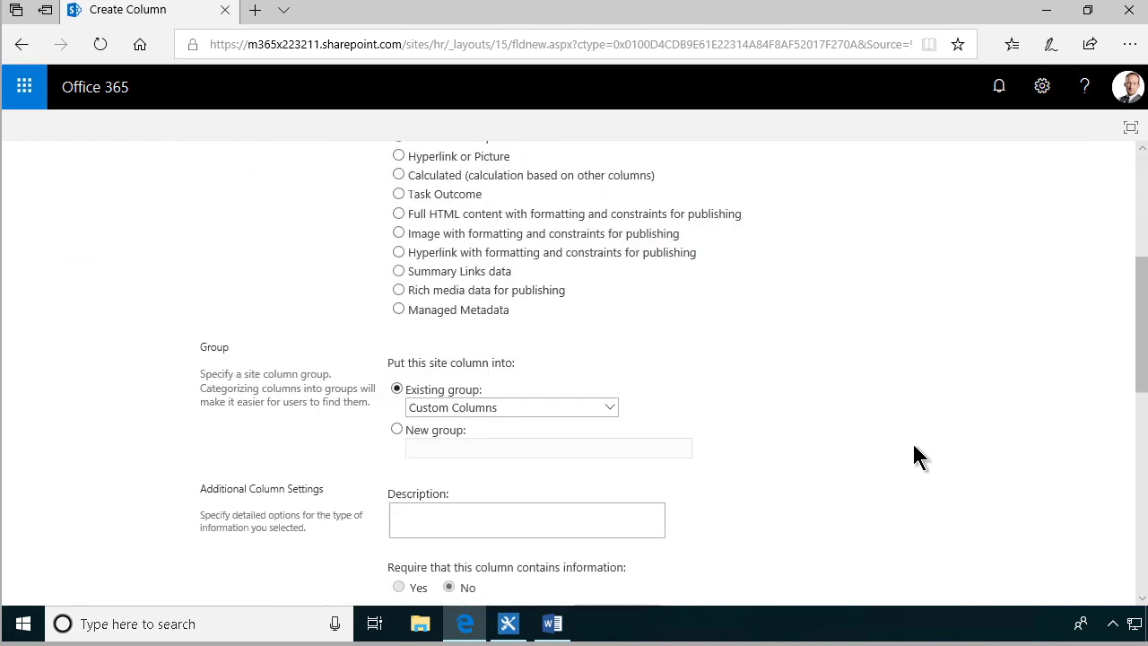
click(449, 335)
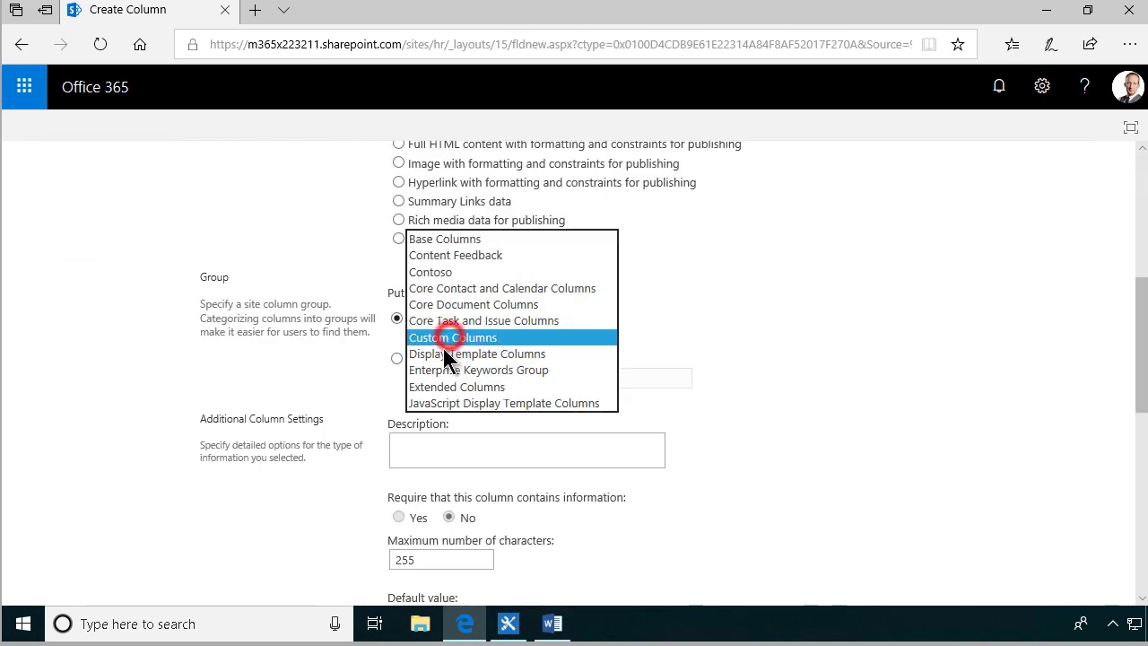
click(432, 268)
drag(1143, 323, 1143, 502)
click(1008, 508)
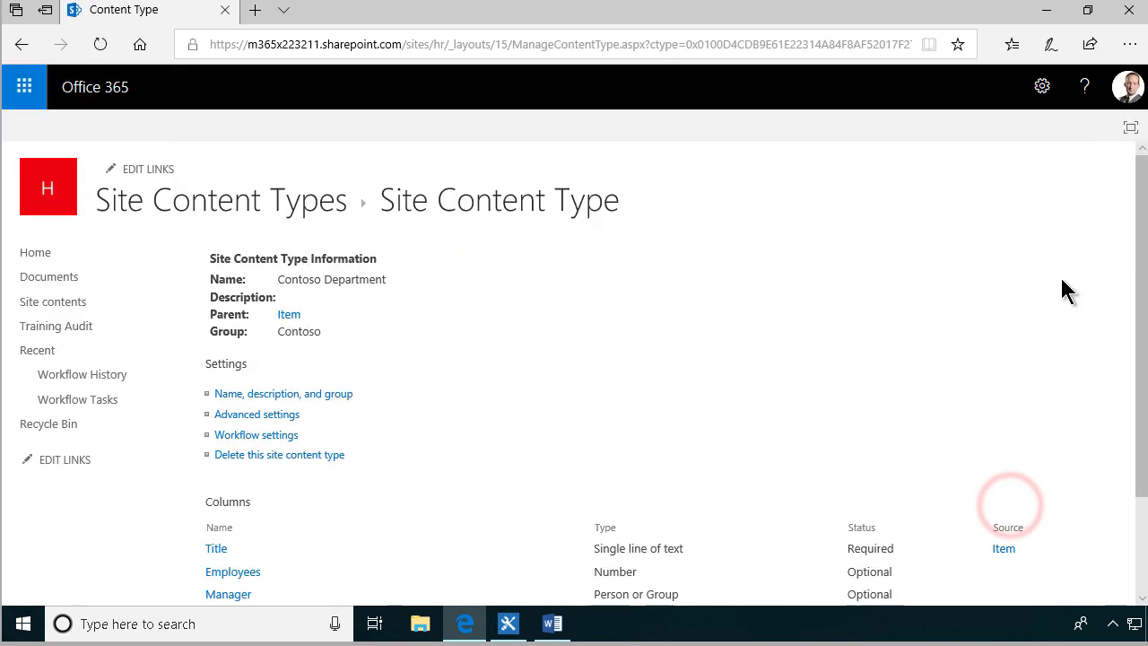
Step: Add a Custom List app named Departments to the HR site
click(1042, 89)
click(973, 210)
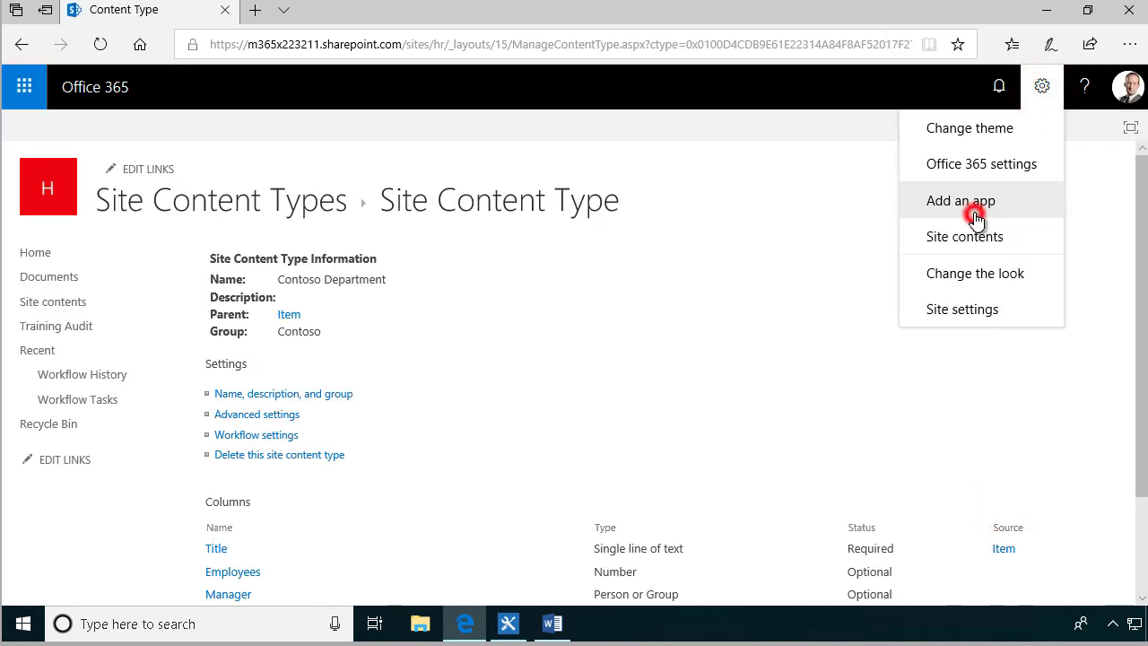
click(423, 361)
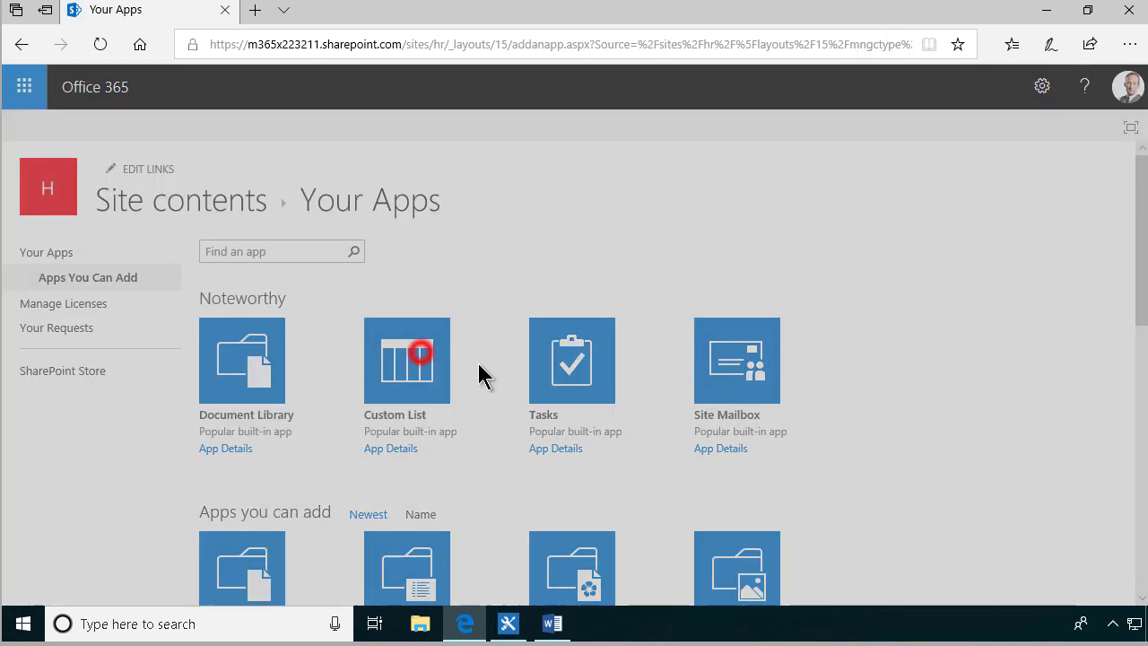
text(Departments)
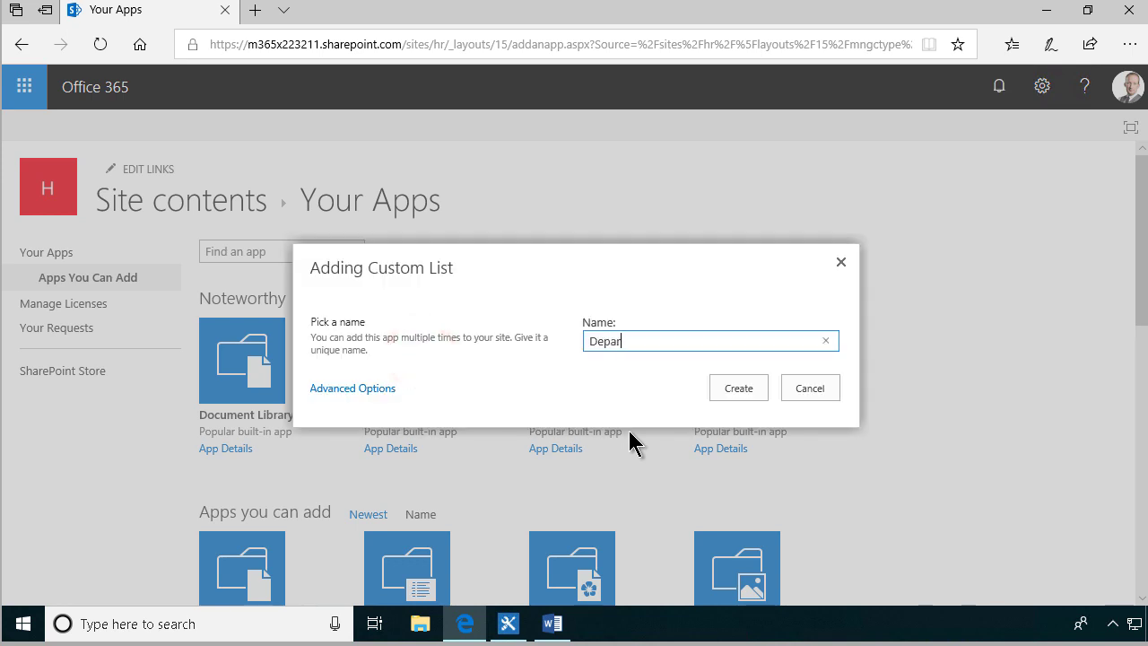
click(738, 387)
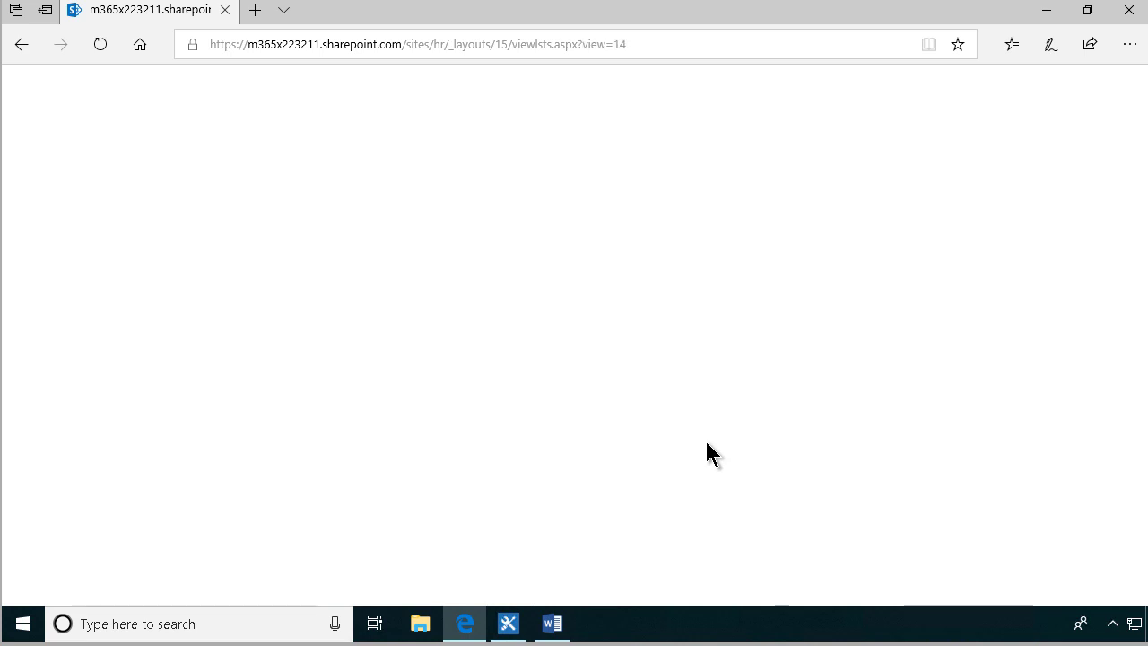
Step: Open the Departments list's settings and turn on creating a version each time an item is edited
scroll(450, 466, down, 5)
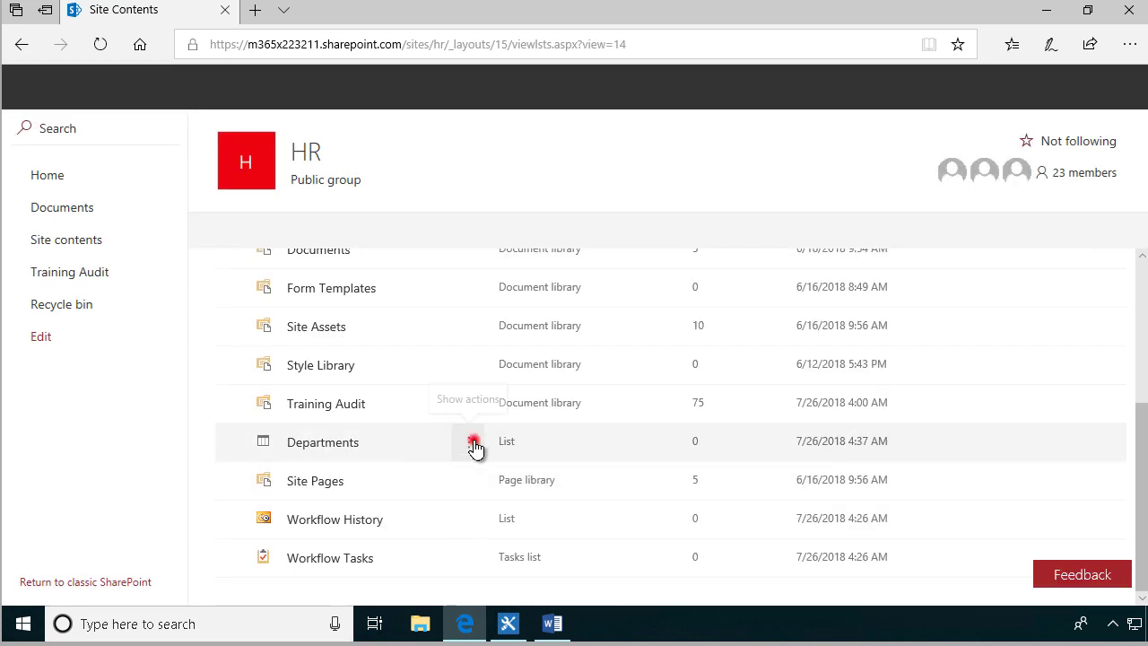
click(474, 444)
click(484, 506)
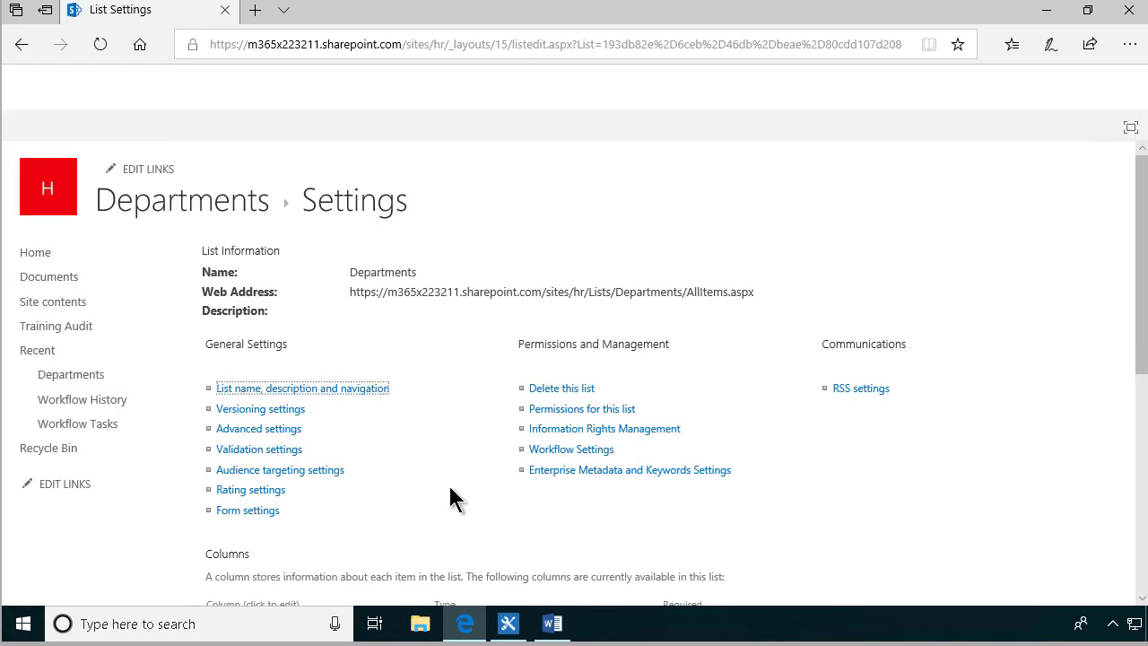
click(258, 411)
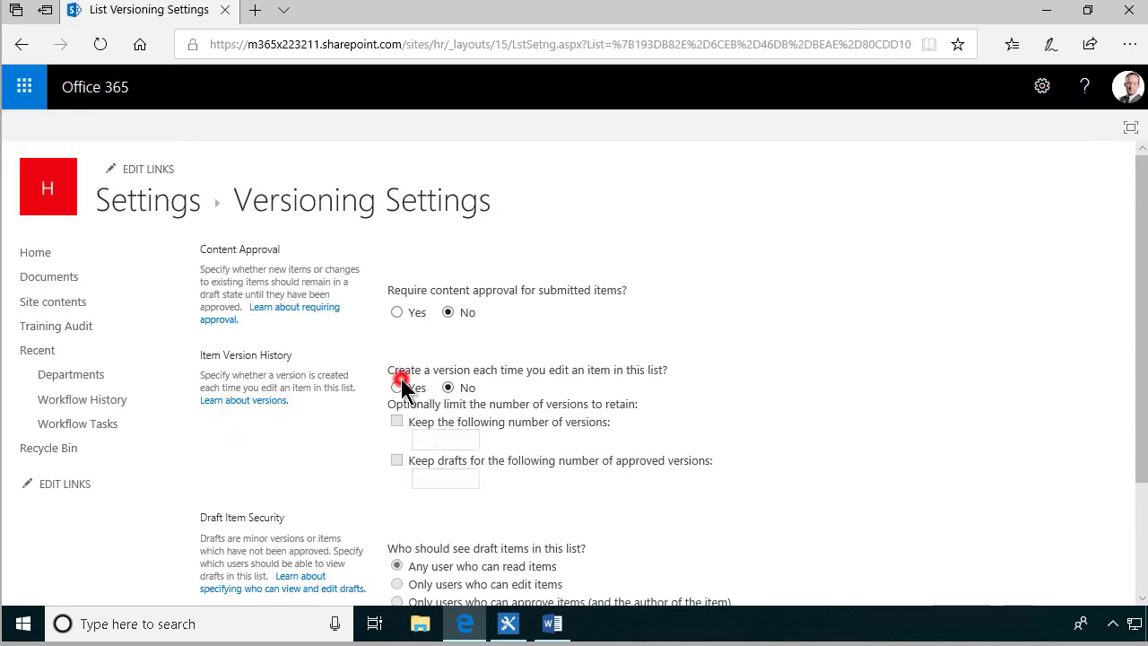
click(397, 387)
scroll(813, 535, down, 2)
click(645, 507)
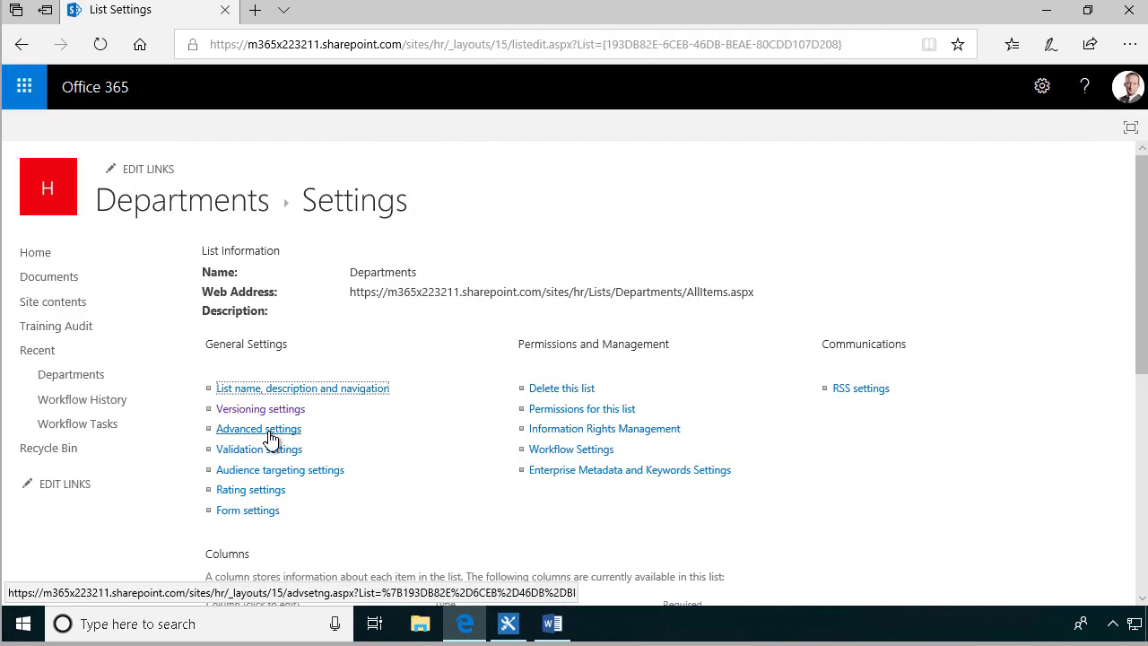
Step: Allow management of content types in the Departments list's advanced settings and save the change
click(267, 430)
click(415, 289)
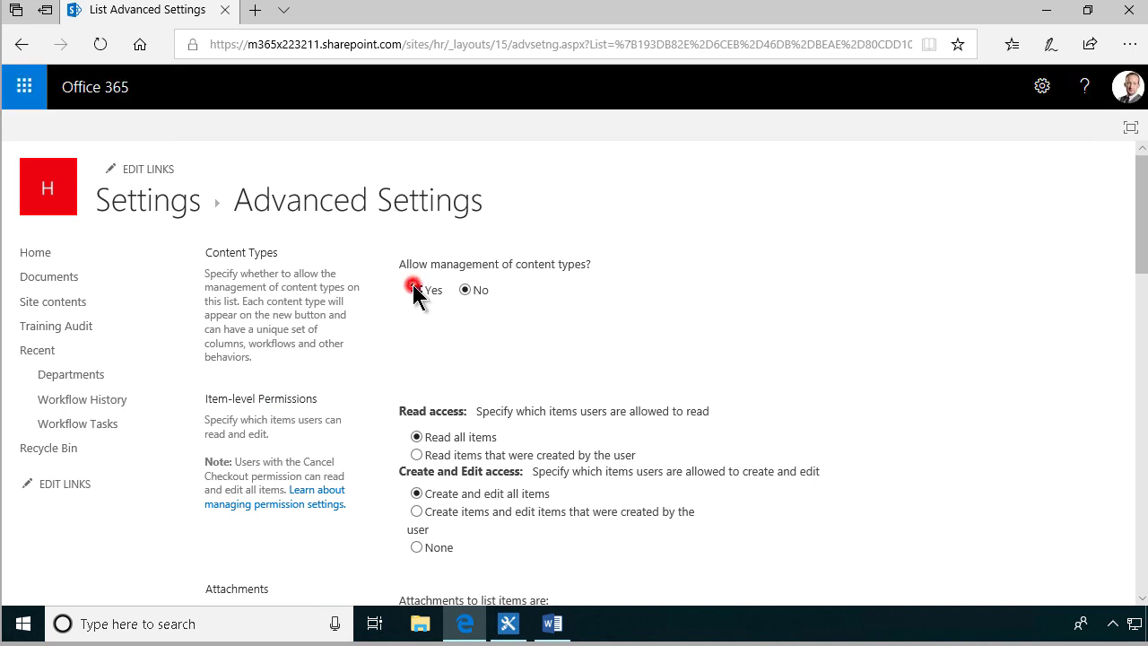
scroll(939, 448, down, 10)
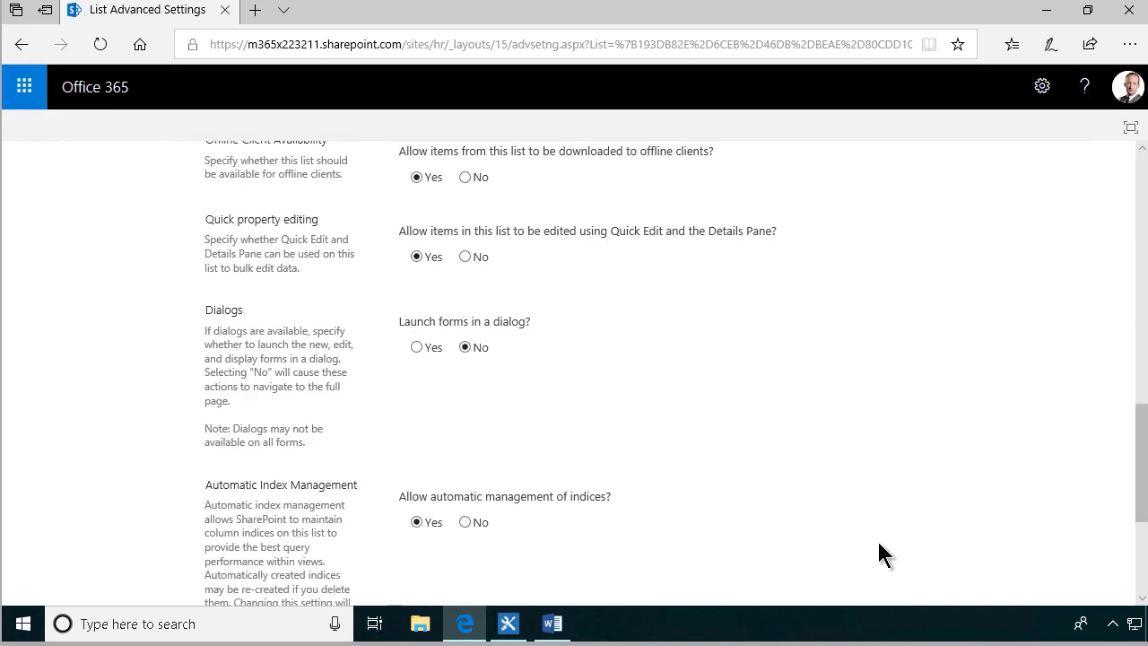
scroll(879, 543, down, 3)
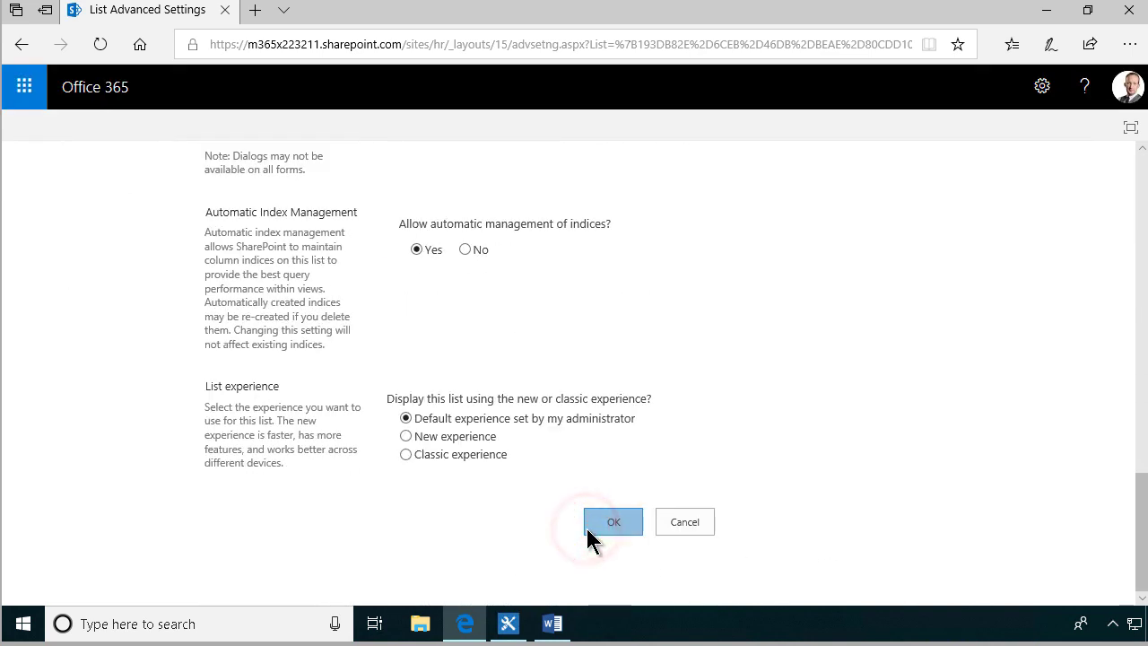
Step: Add the Contoso Department content type from the Contoso group to the Departments list
scroll(475, 519, down, 4)
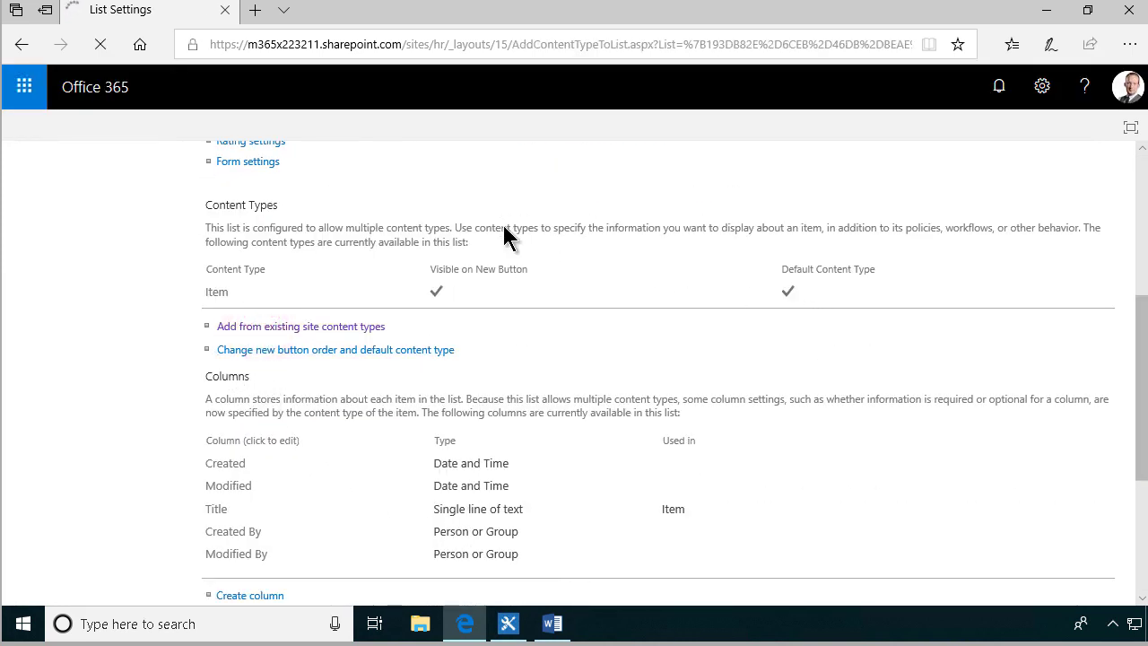
click(525, 274)
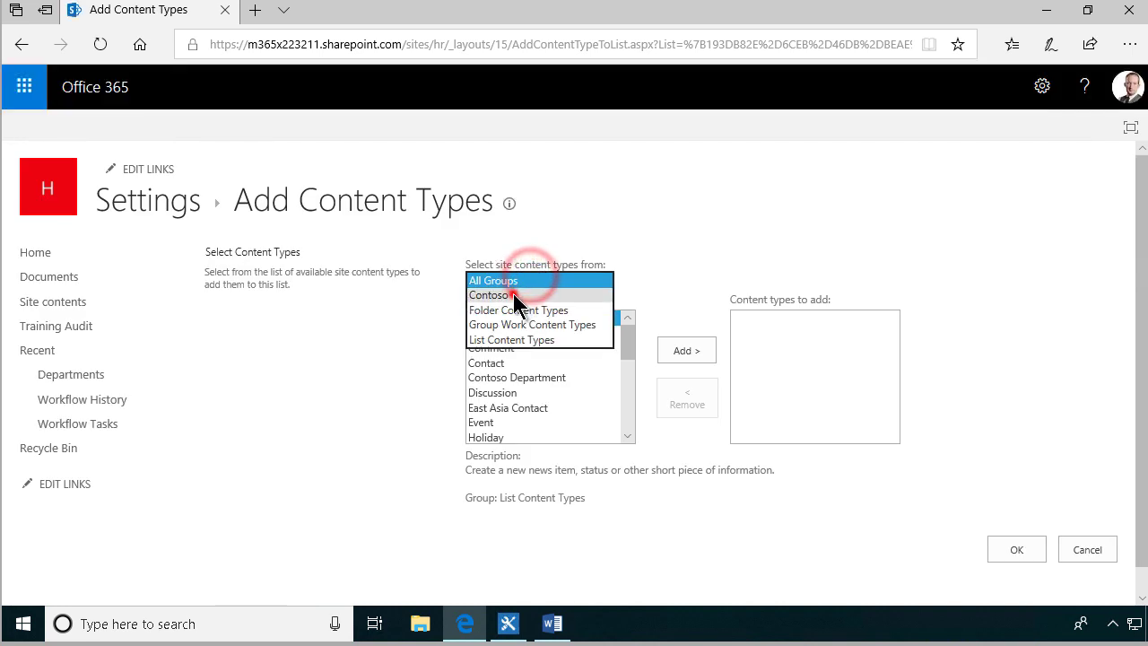
click(513, 295)
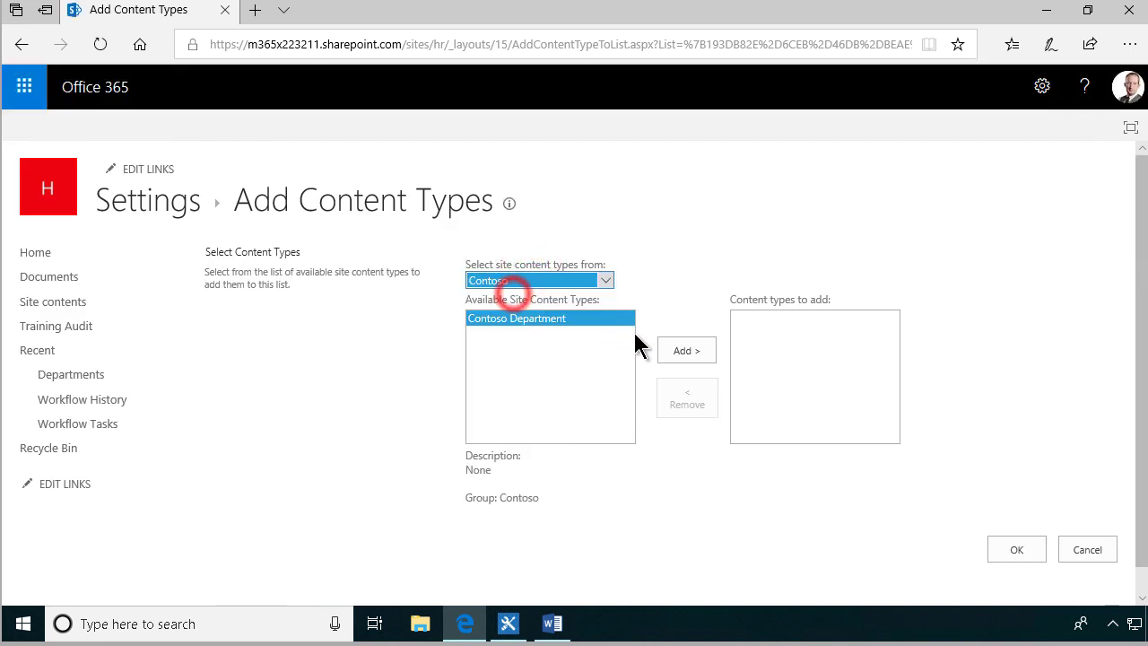
click(689, 350)
click(1013, 551)
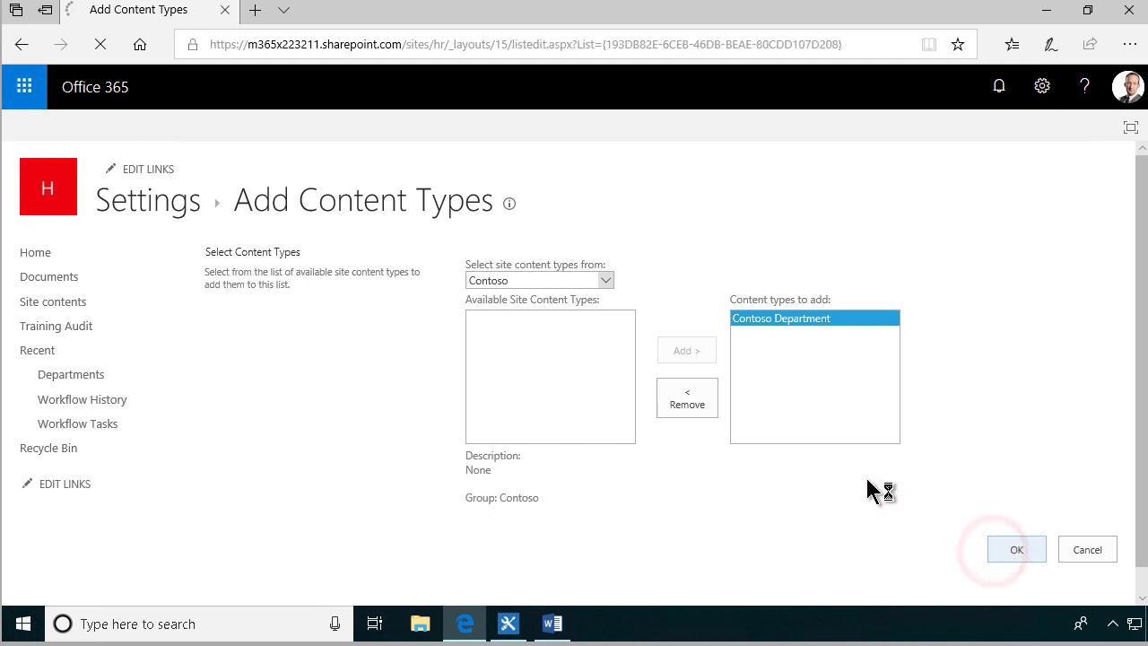
Step: Delete the default Item content type from the Departments list
scroll(484, 462, down, 3)
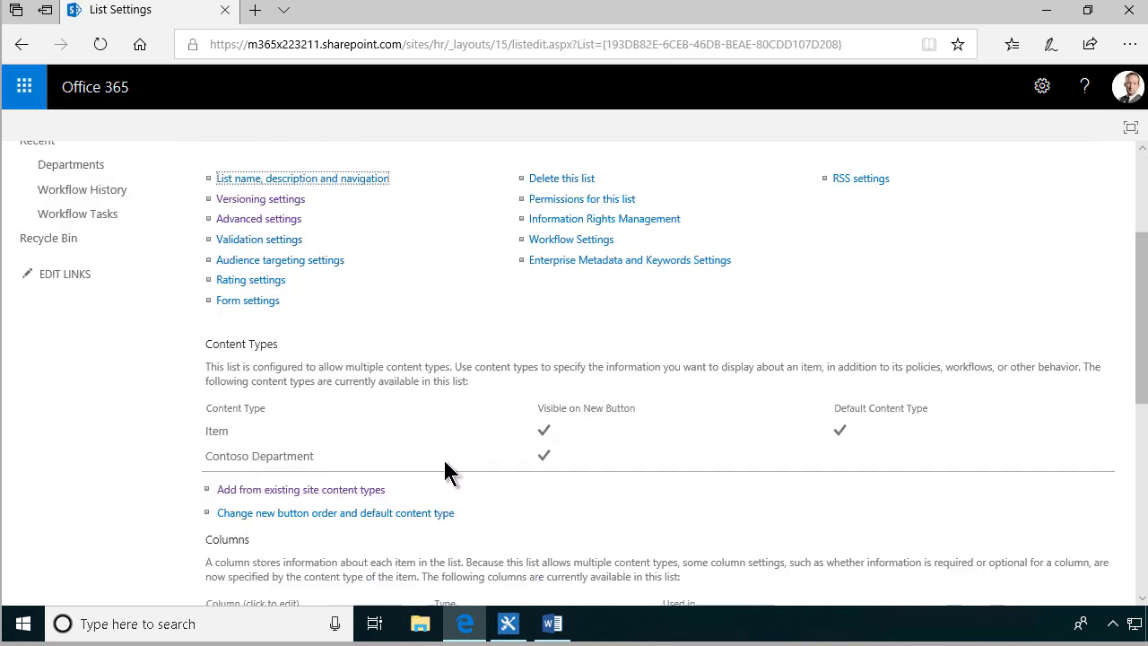
click(222, 431)
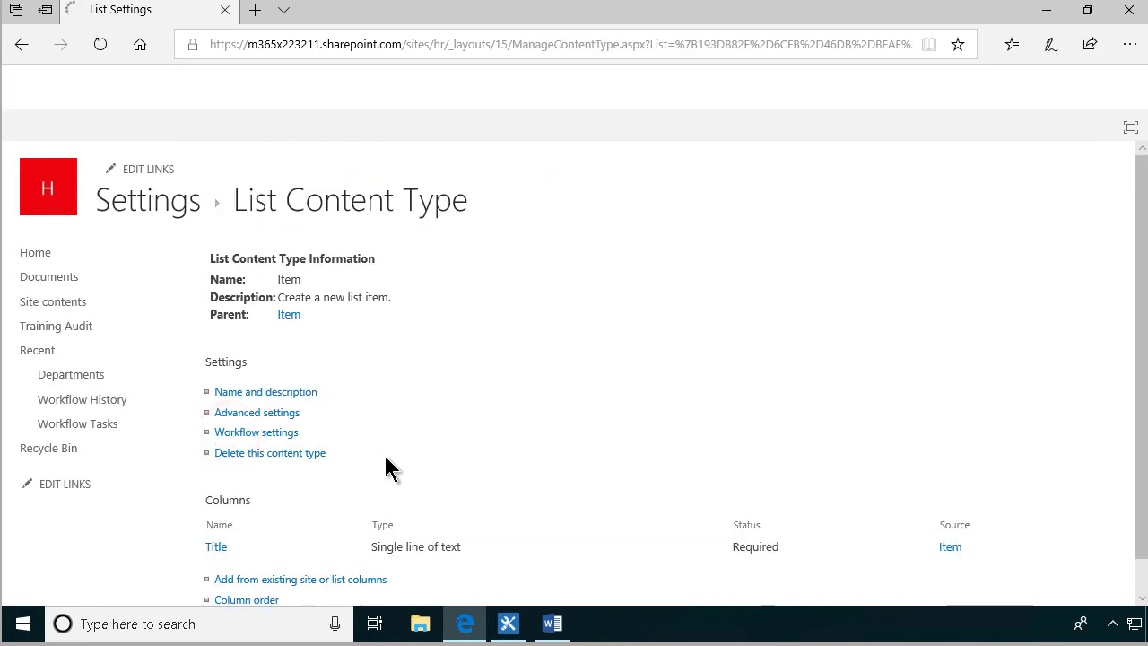
click(267, 459)
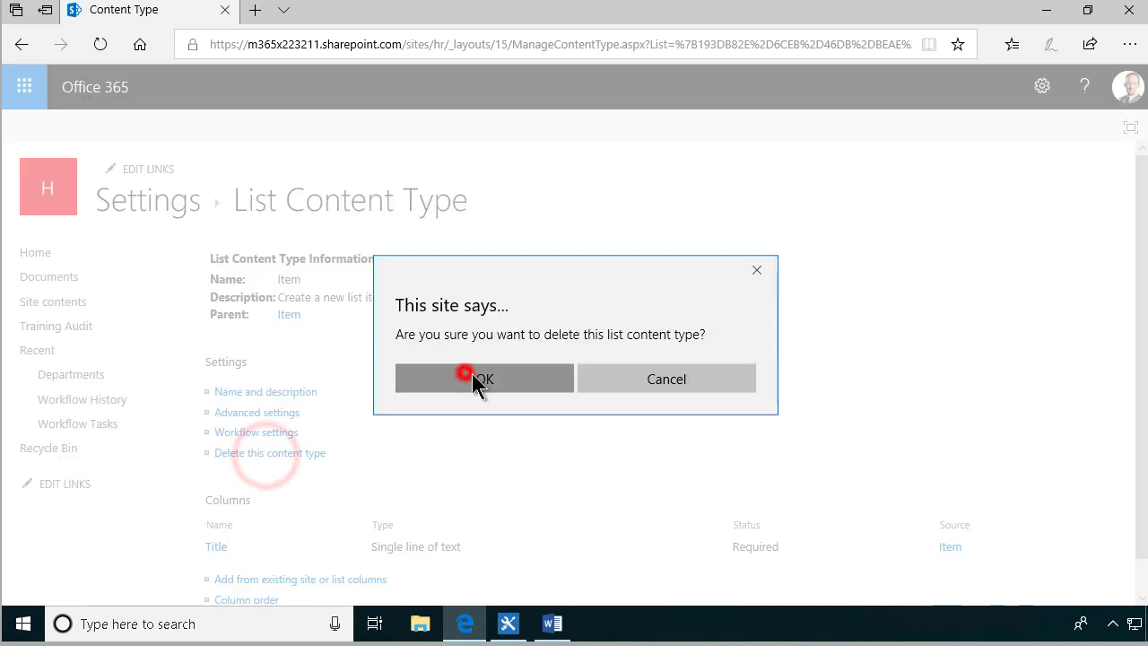
click(473, 377)
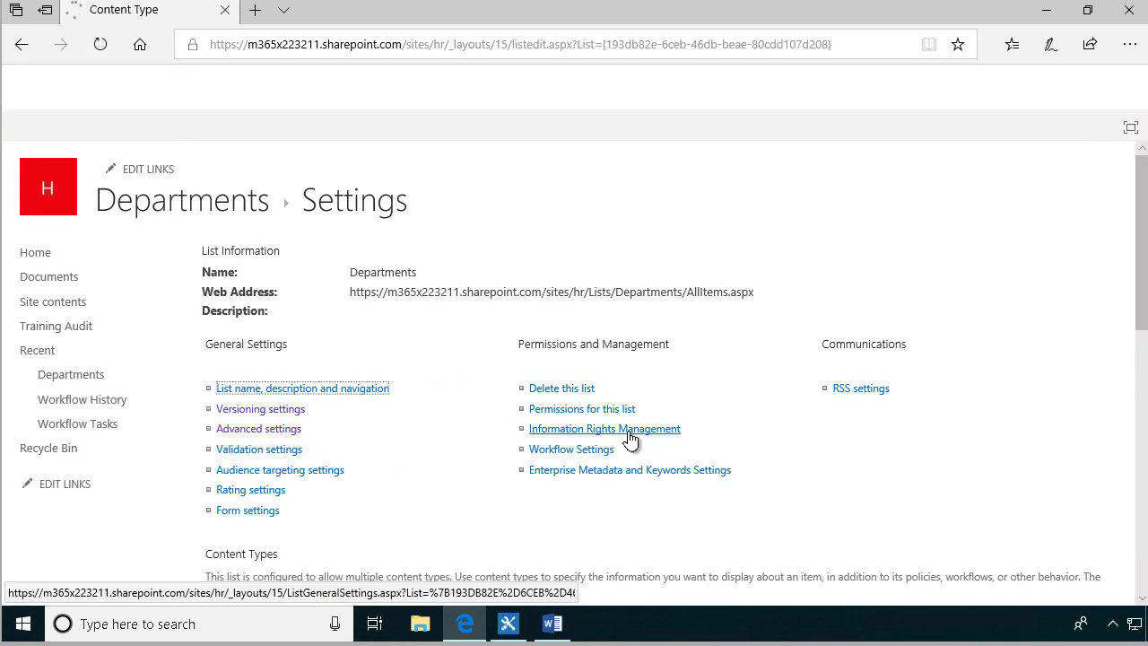
Step: Rename the list's Title column to Department Name, save it, and go back to the Departments list
scroll(628, 440, down, 2)
scroll(387, 421, down, 2)
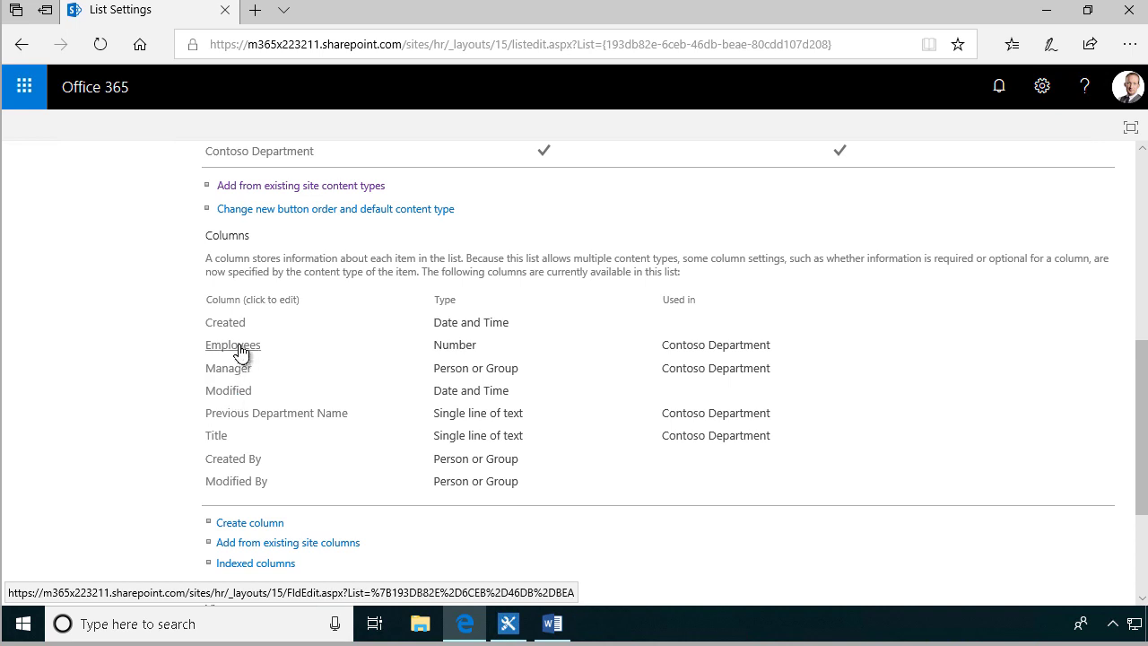
click(220, 437)
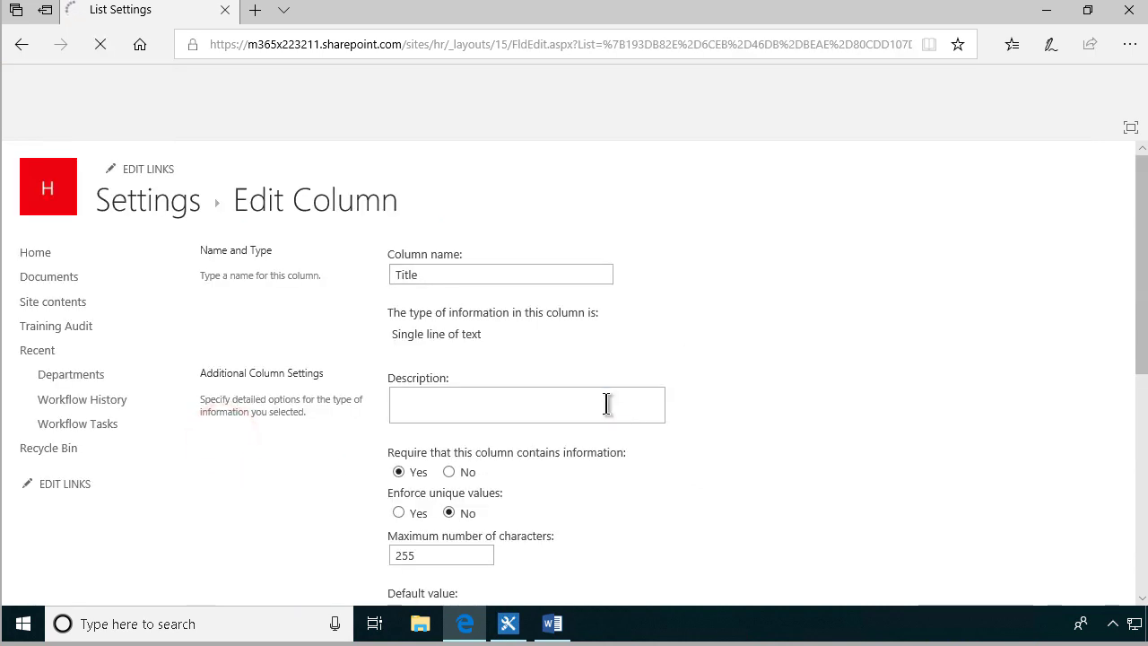
double_click(420, 276)
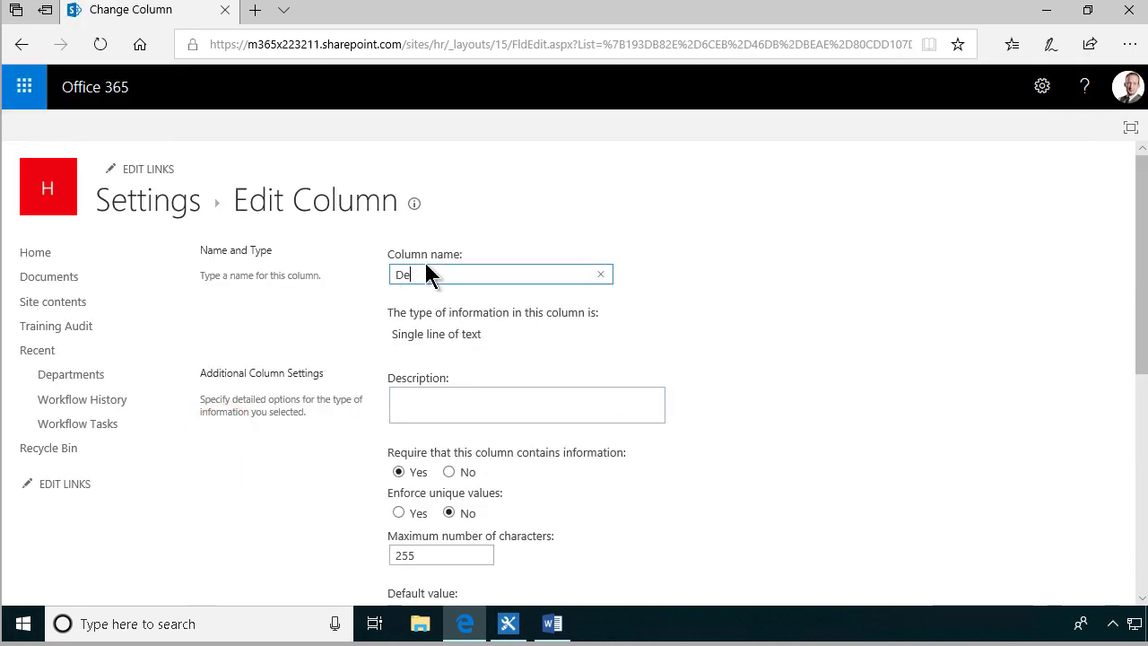
text(Department Name)
scroll(794, 456, down, 3)
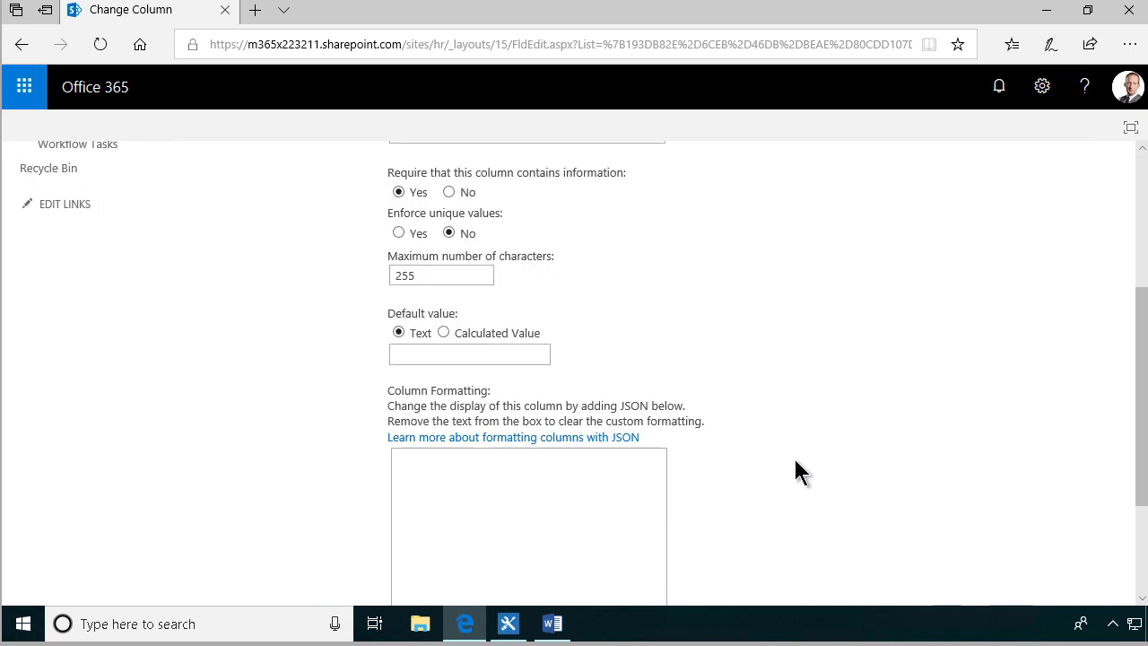
scroll(795, 460, down, 2)
click(1011, 498)
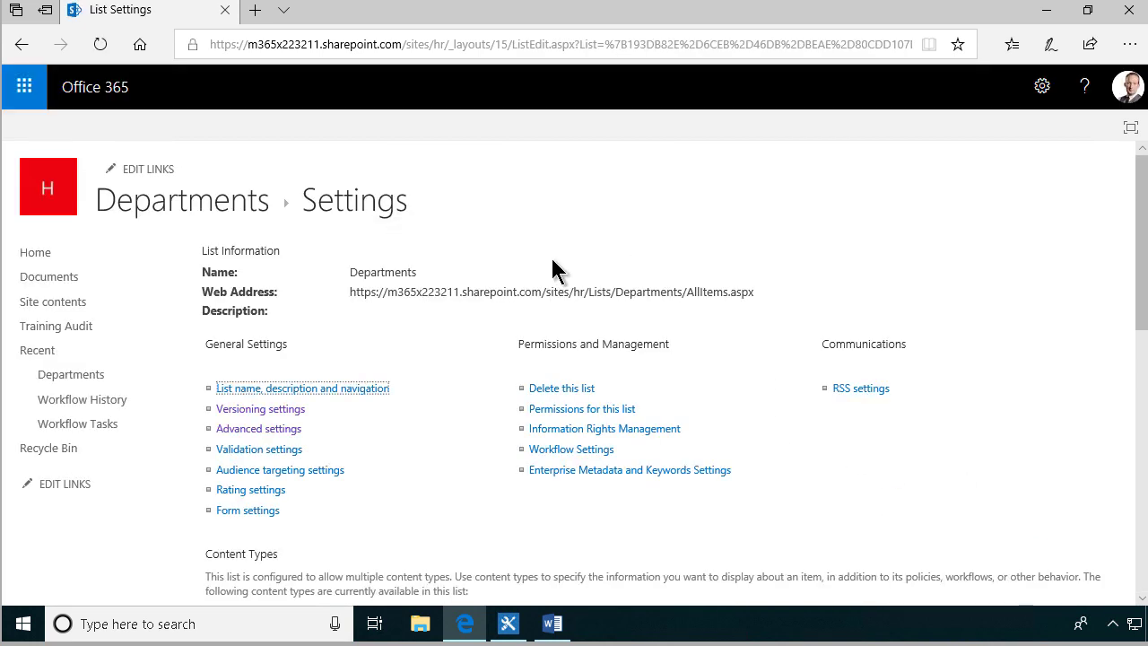
click(218, 205)
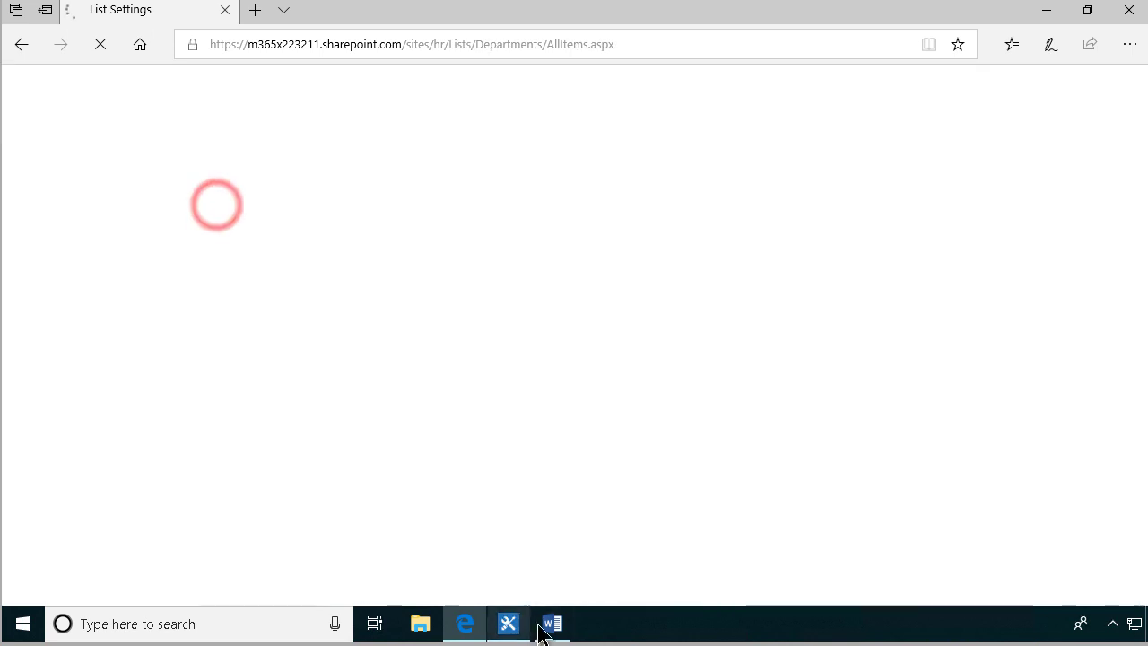
Step: Switch to the Word requirements document and highlight the whole Information gathering section in yellow, including its bullet points
click(552, 625)
drag(216, 345, 65, 186)
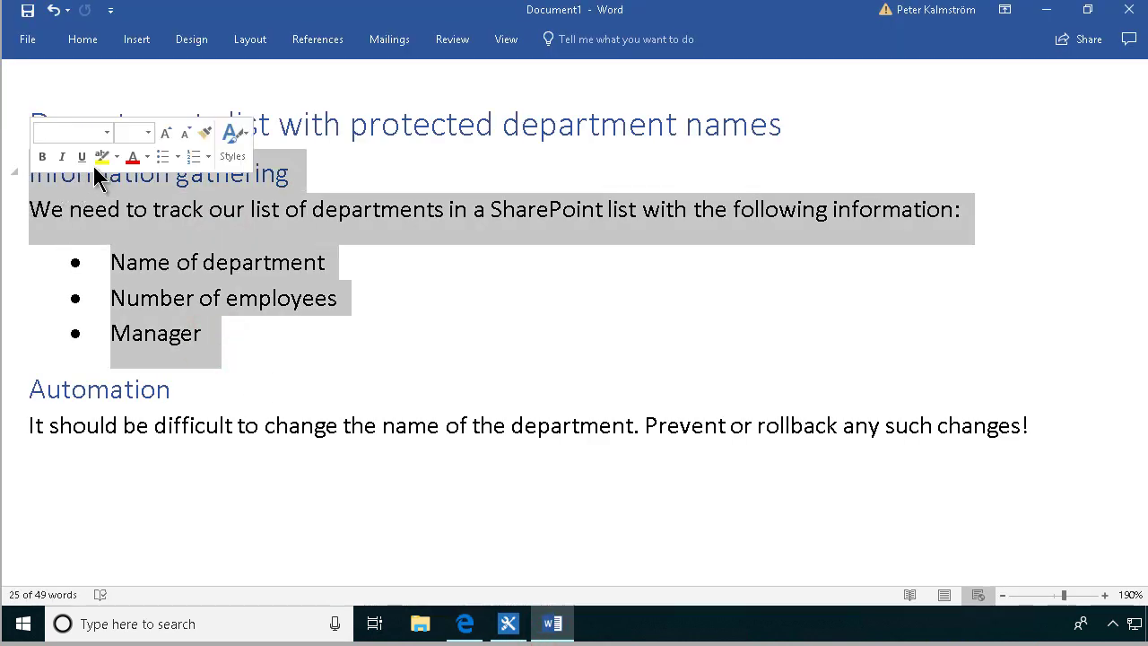
click(102, 158)
click(403, 335)
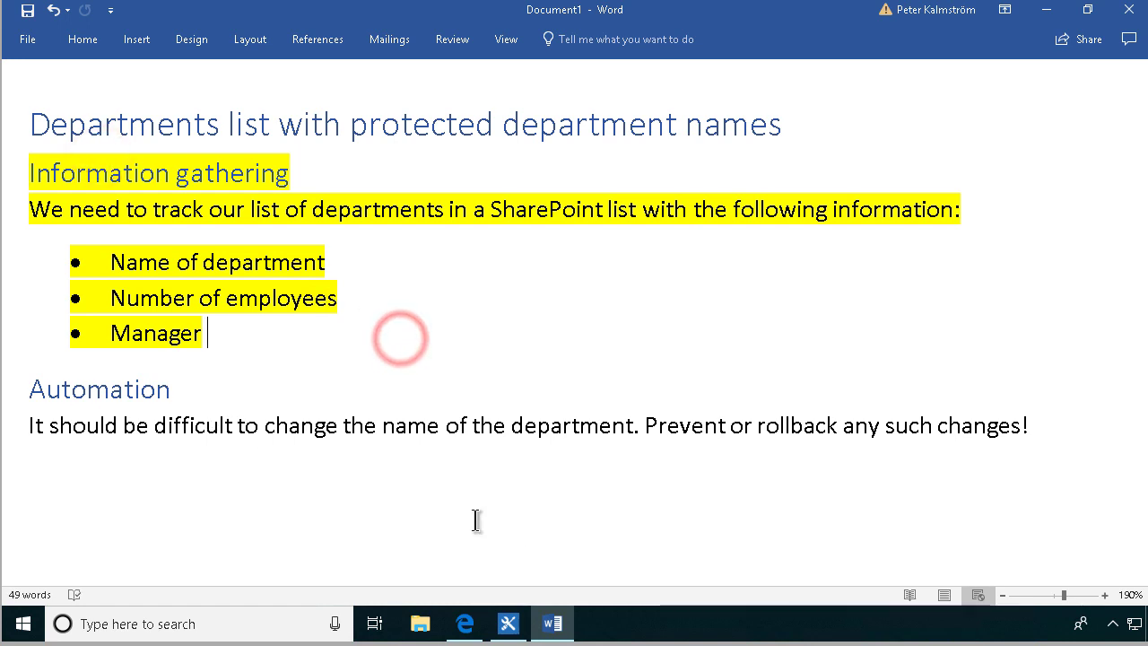
Step: Switch to SharePoint Designer and create a SharePoint 2013 list workflow for Departments named Set Previous Department Name
click(505, 625)
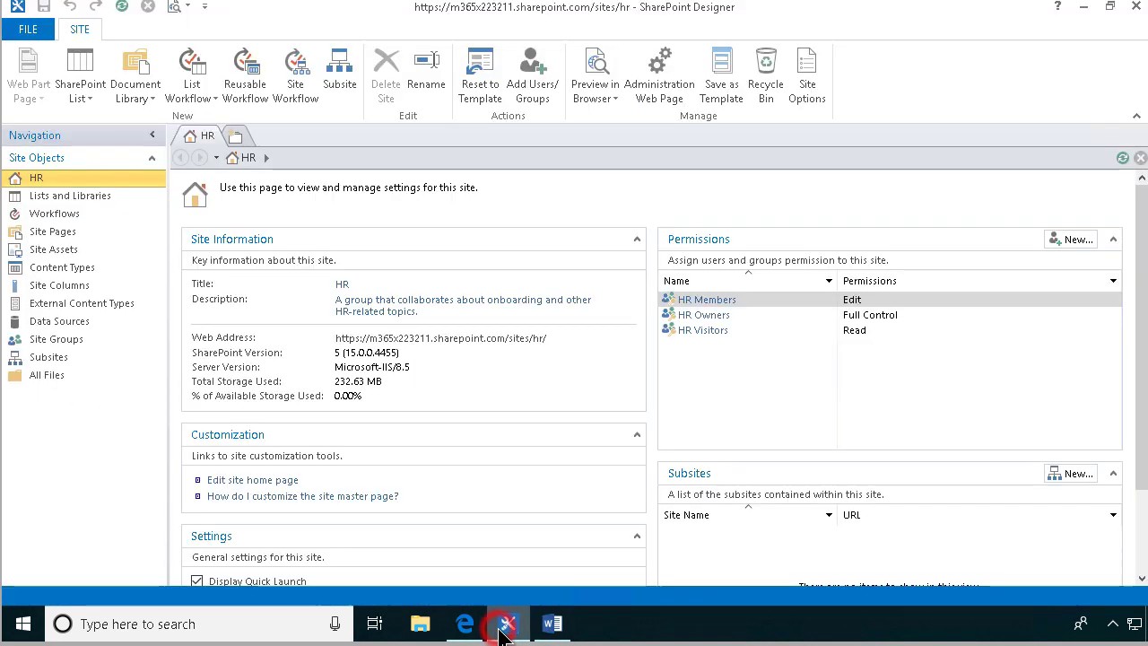
click(69, 213)
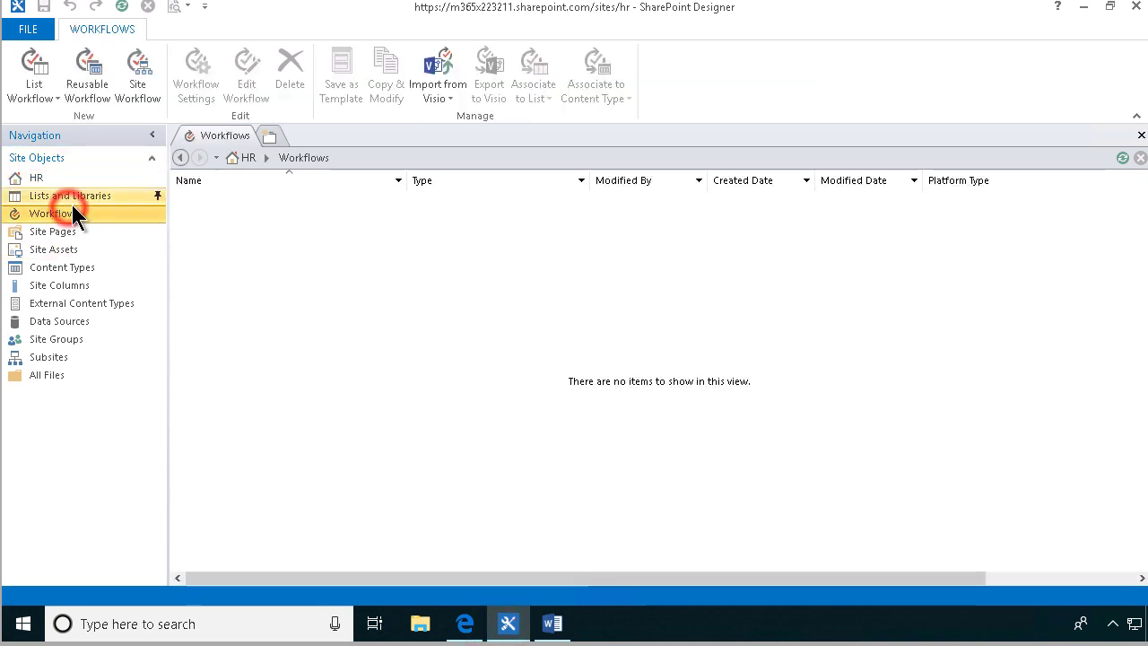
click(56, 96)
click(70, 141)
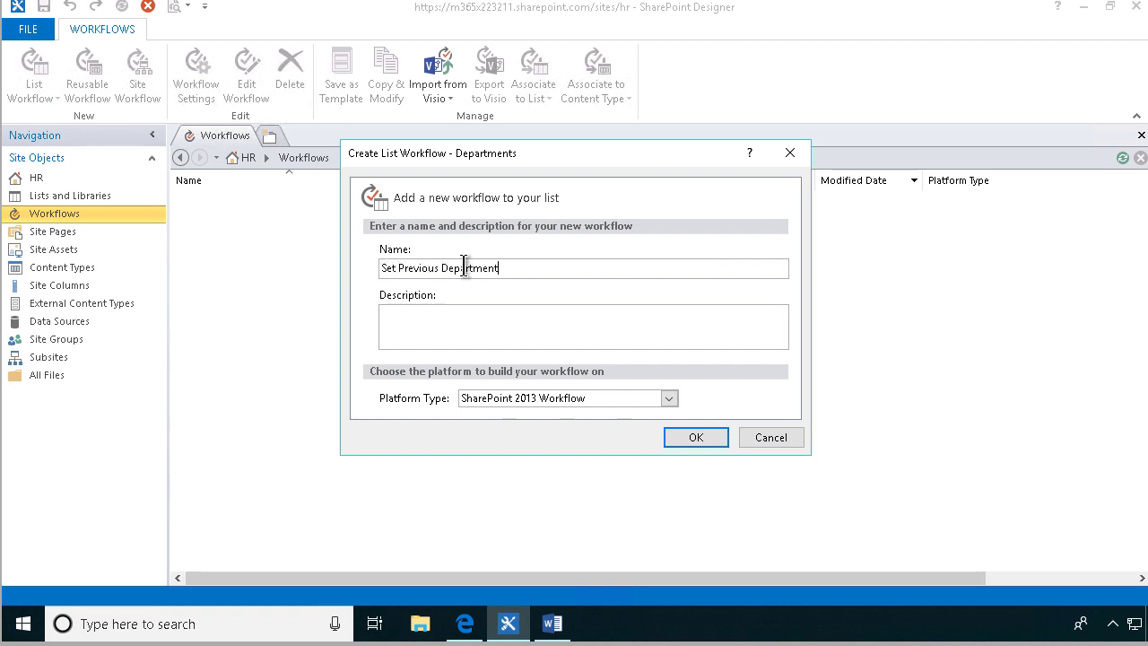
click(692, 437)
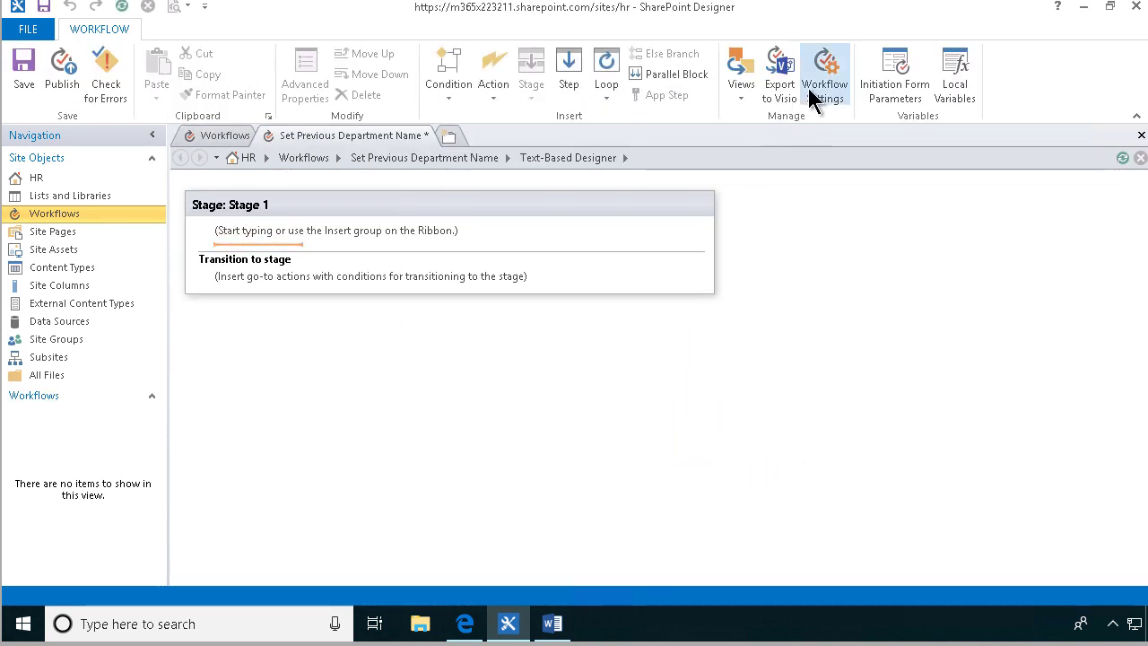
Step: Set the workflow to start automatically when an item is created, and return to editing its stages
click(824, 77)
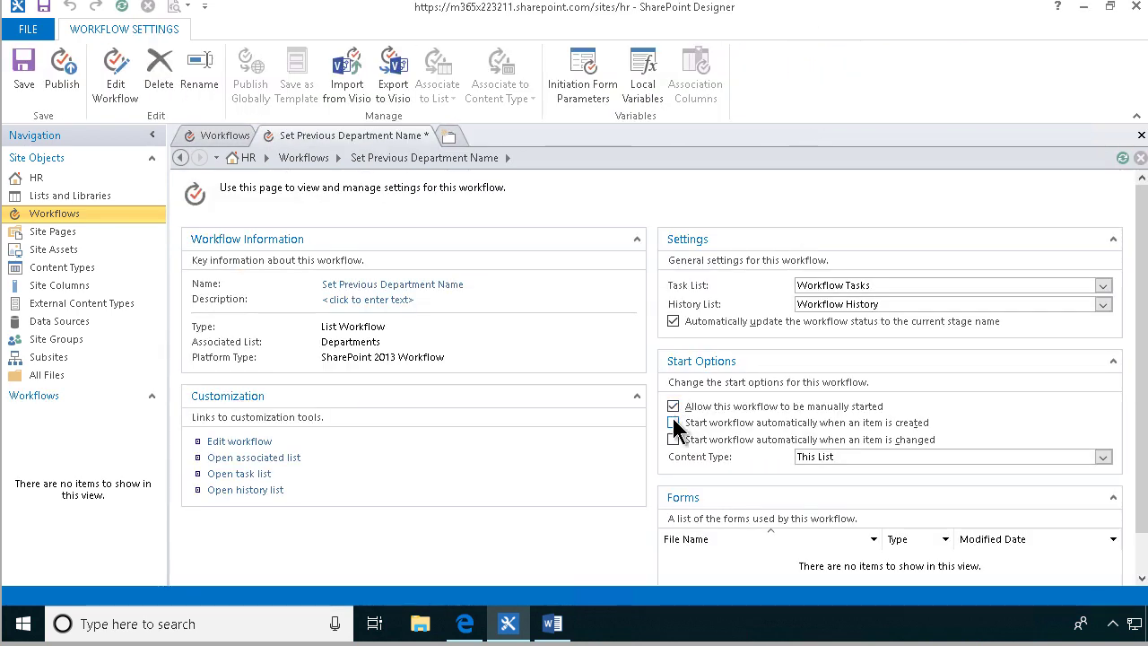
click(673, 421)
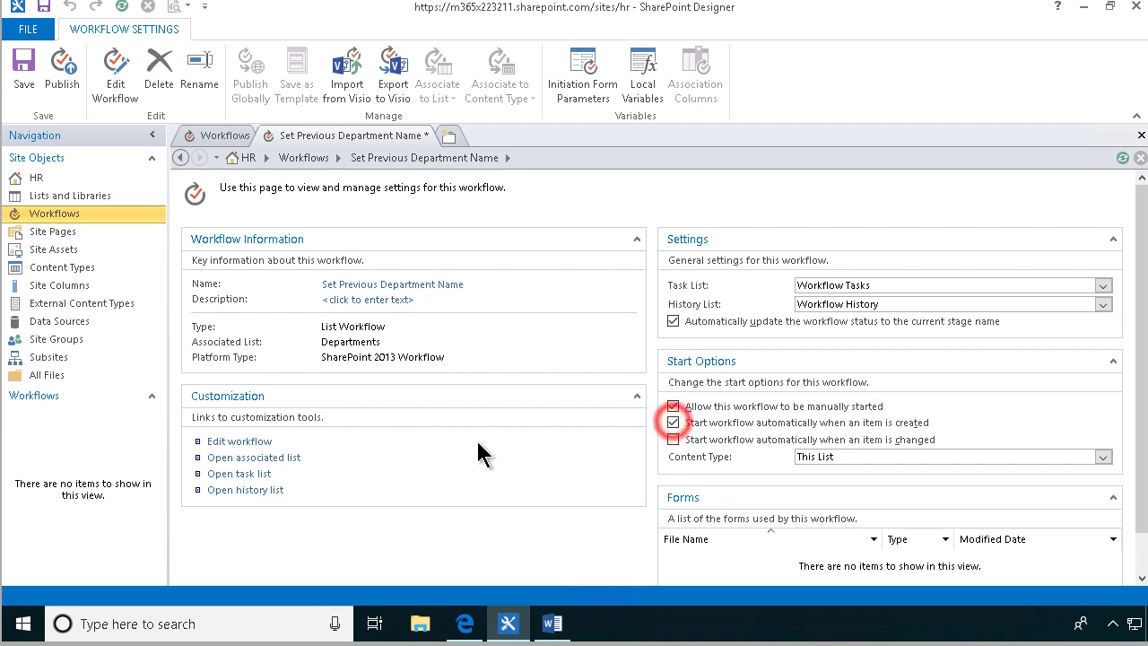
click(256, 444)
Step: Add a Go to action in Stage 1's transition that leads to End of Workflow
click(268, 281)
text(g)
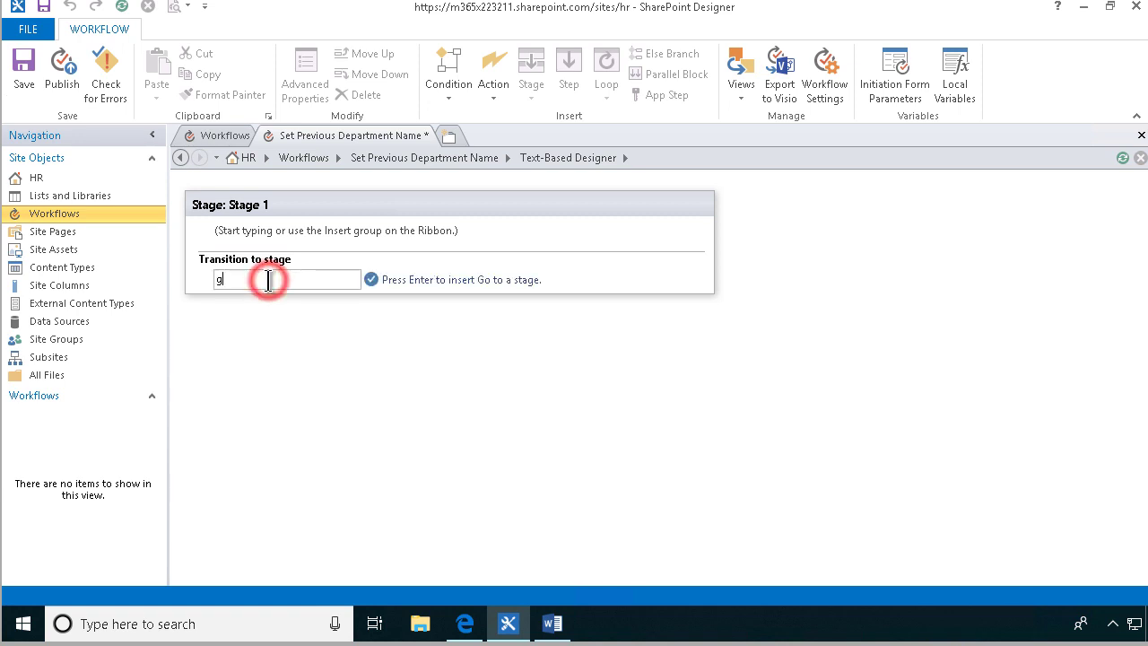
text(o)
key(Return)
click(260, 283)
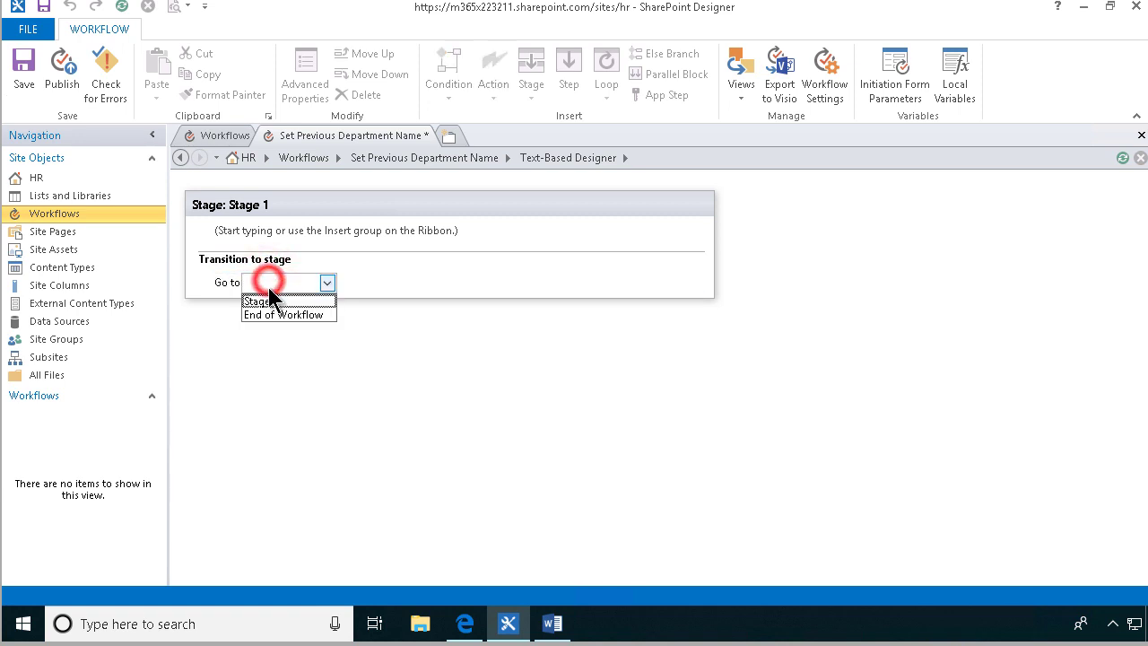
click(276, 315)
Step: Insert an Update List Item action into the body of Stage 1
click(243, 233)
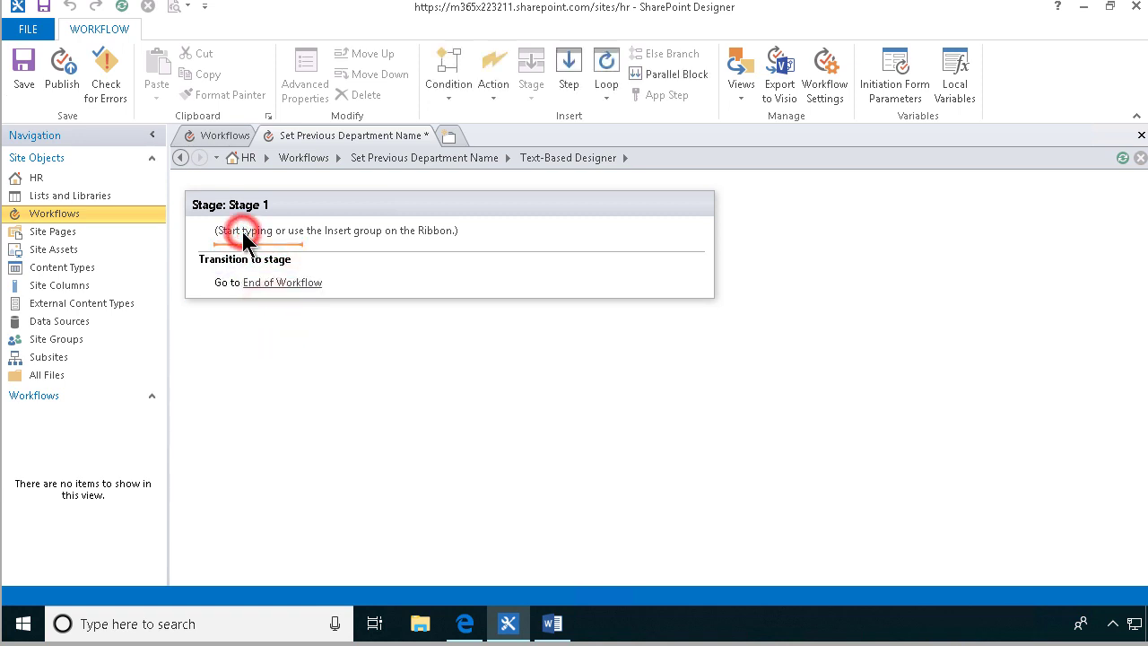
text(s)
text(p)
key(Return)
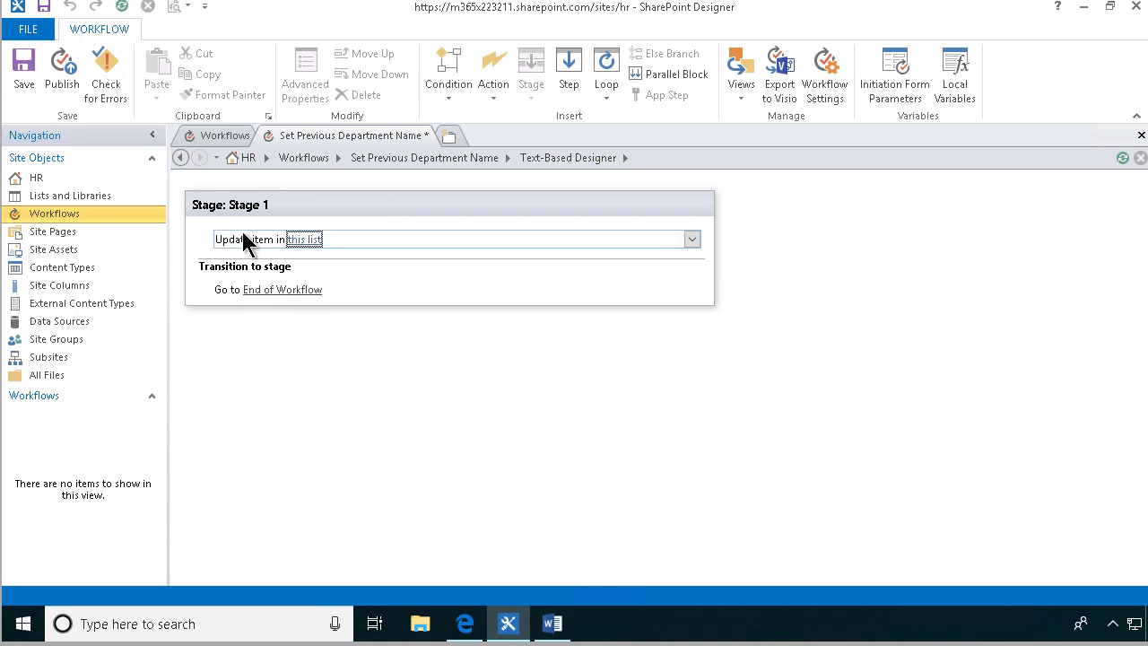
Step: Make the update action set Previous Department Name to the current item's Department Name, and publish the workflow
click(303, 239)
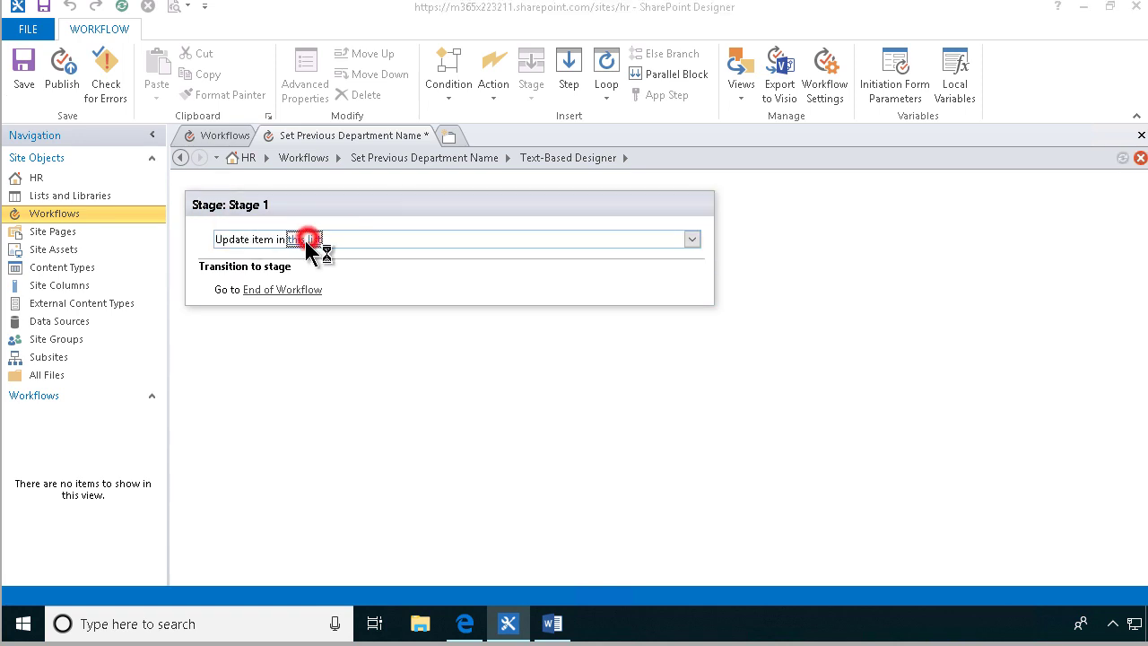
click(702, 225)
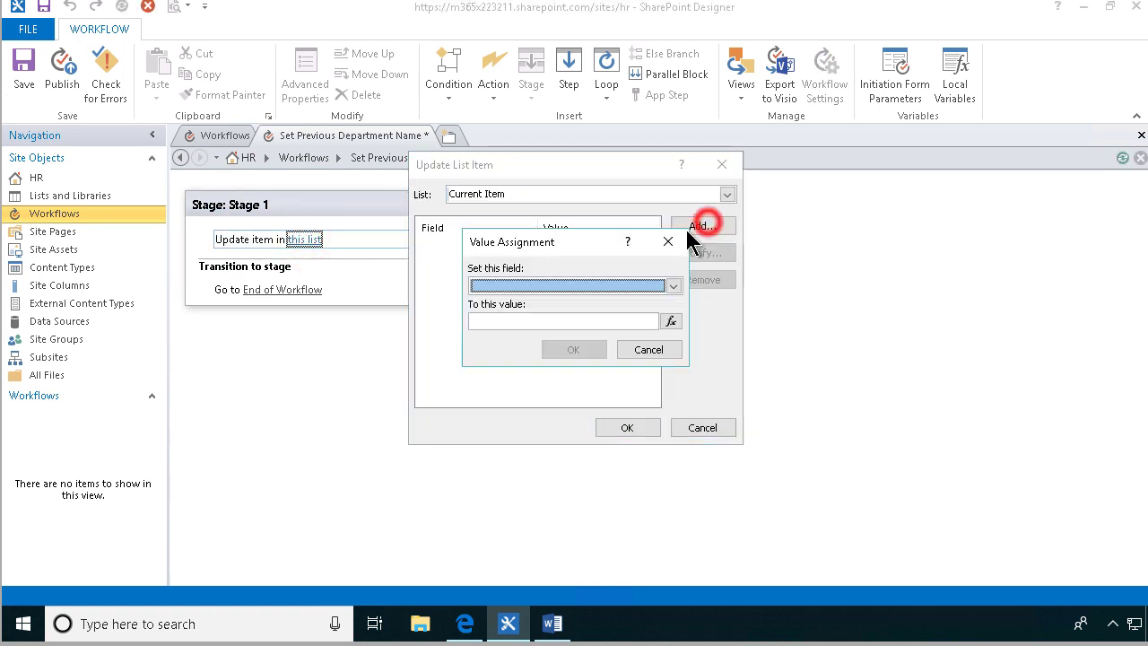
click(589, 286)
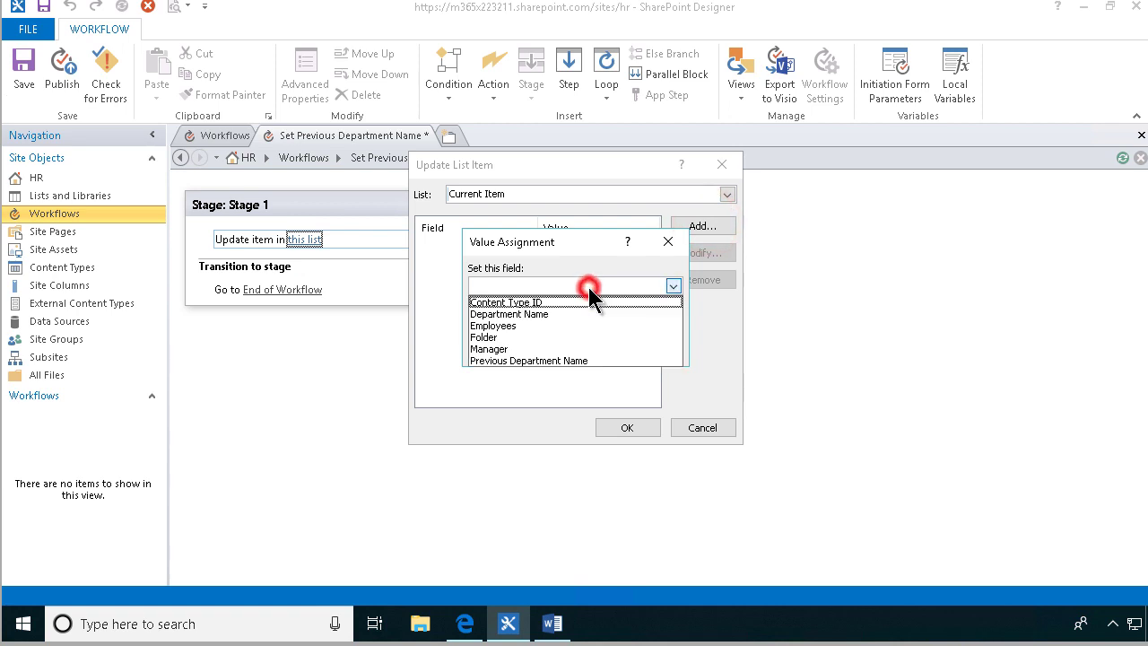
click(549, 359)
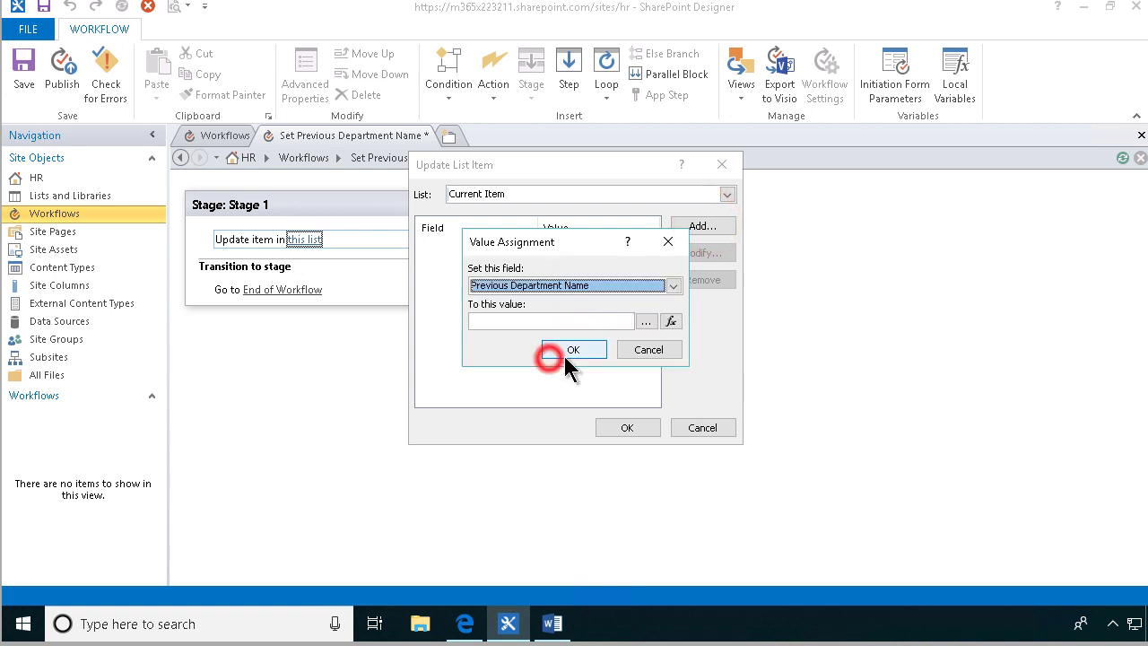
click(670, 321)
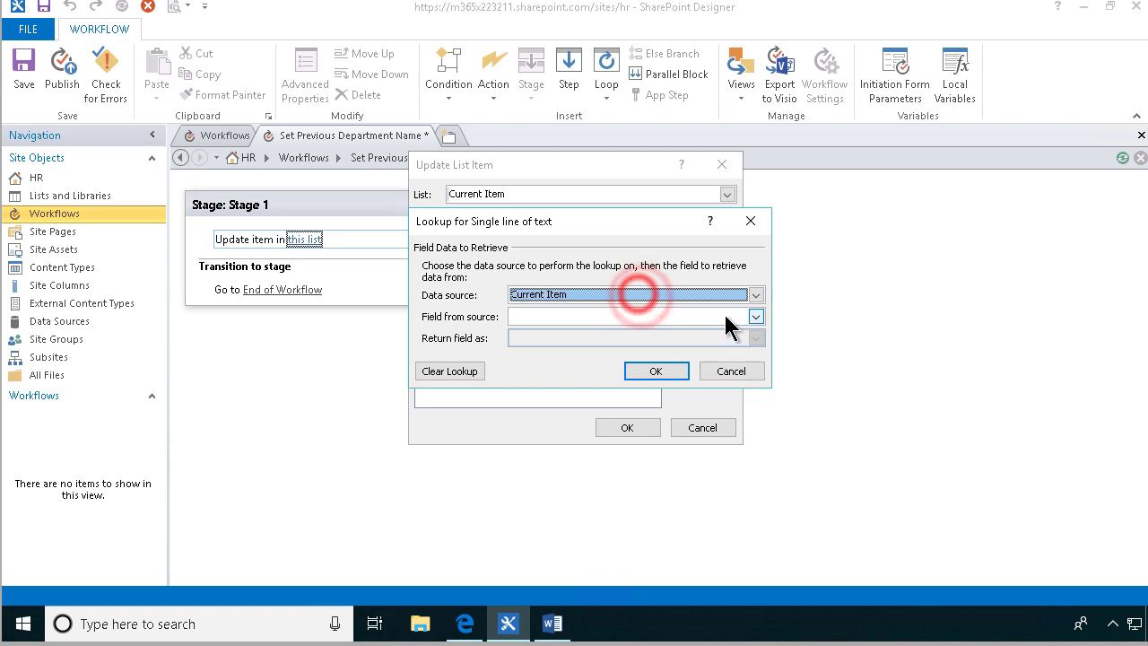
click(755, 316)
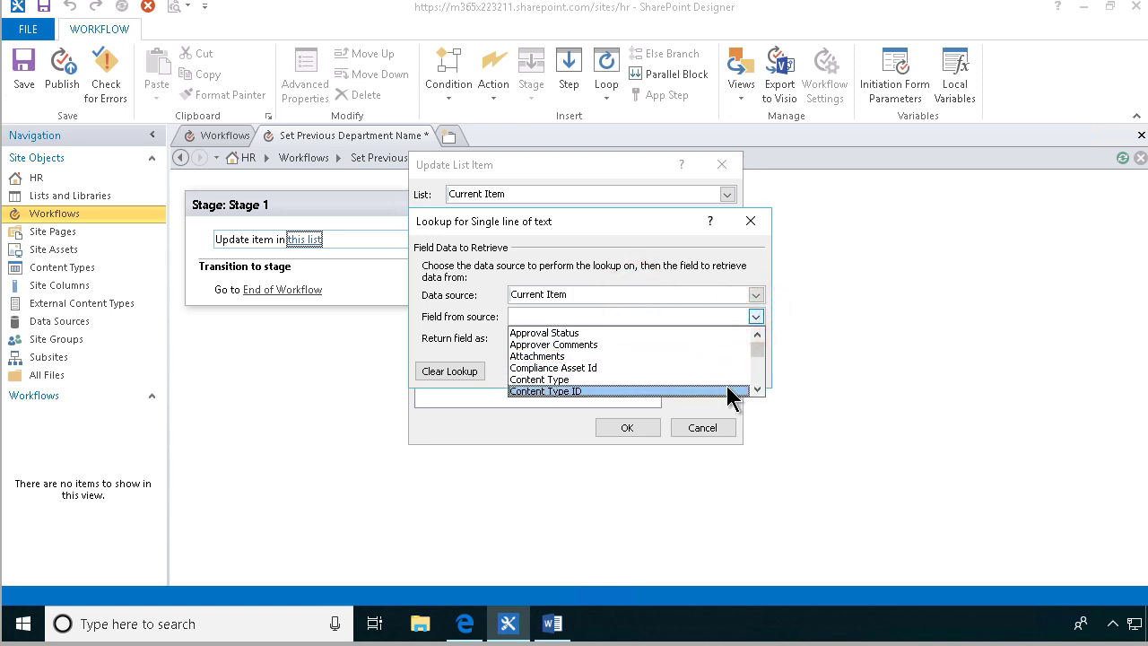
scroll(735, 389, down, 3)
click(616, 329)
click(641, 369)
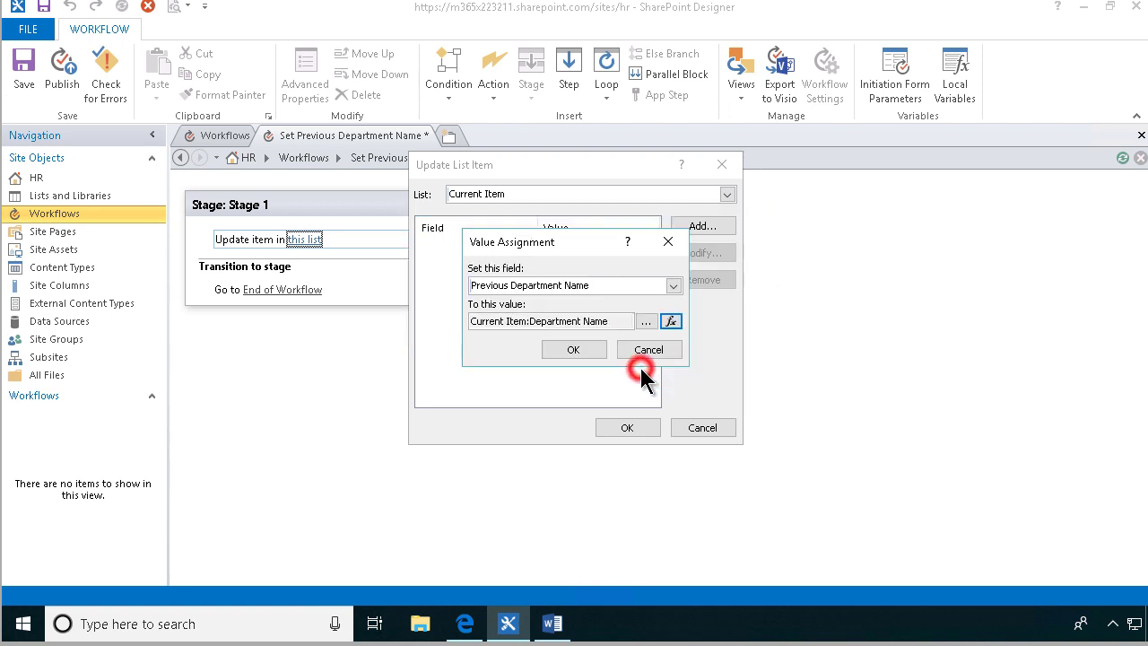
click(584, 357)
click(627, 427)
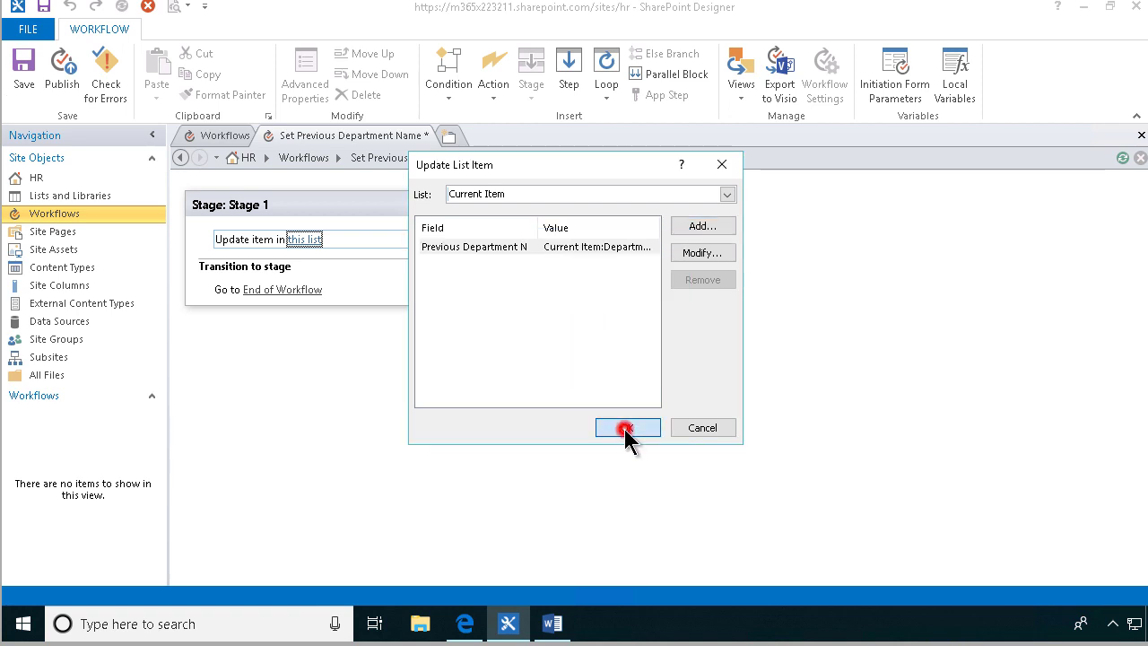
click(62, 68)
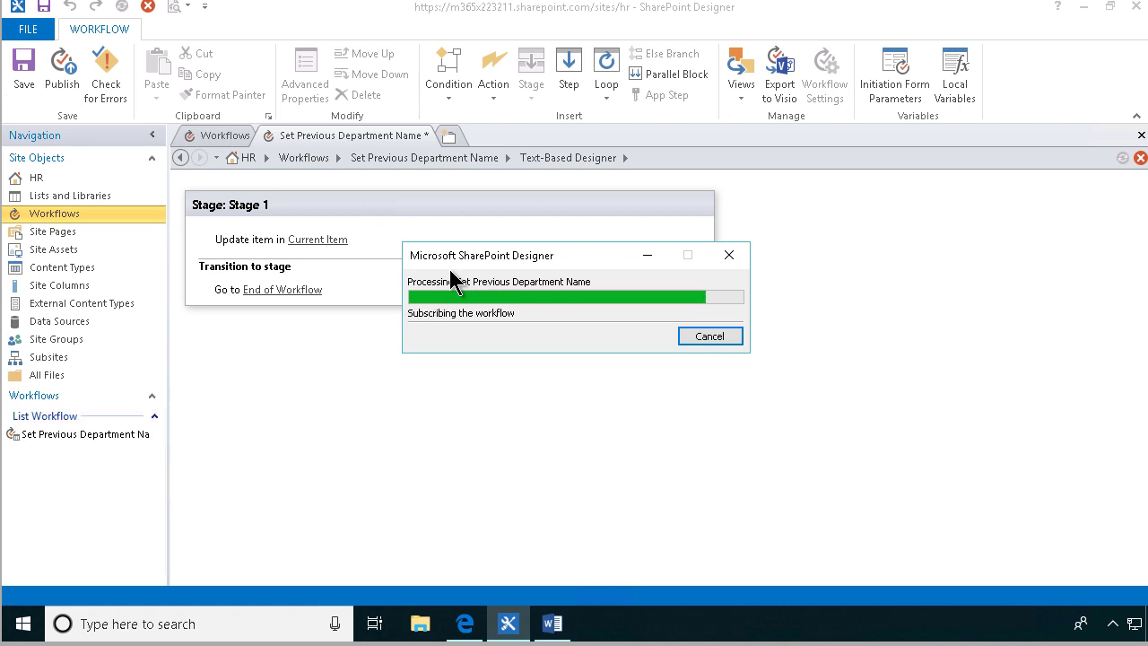
Step: Create a new list workflow for the Departments list, named Rollback Name Changes, from the site's workflows overview
click(221, 141)
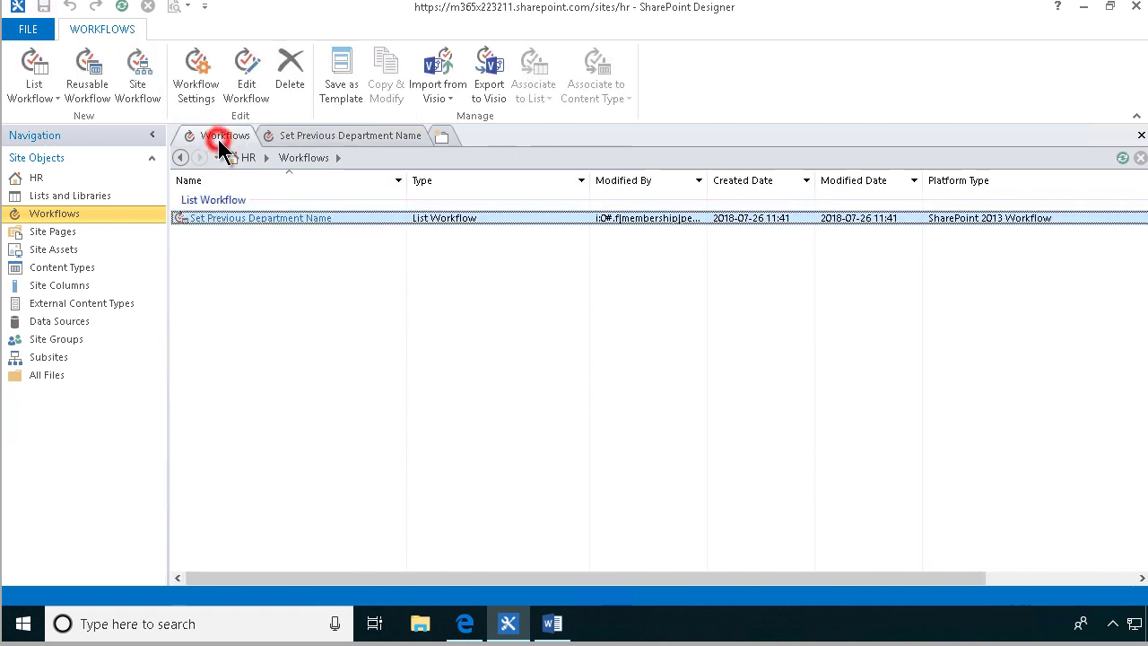
click(49, 97)
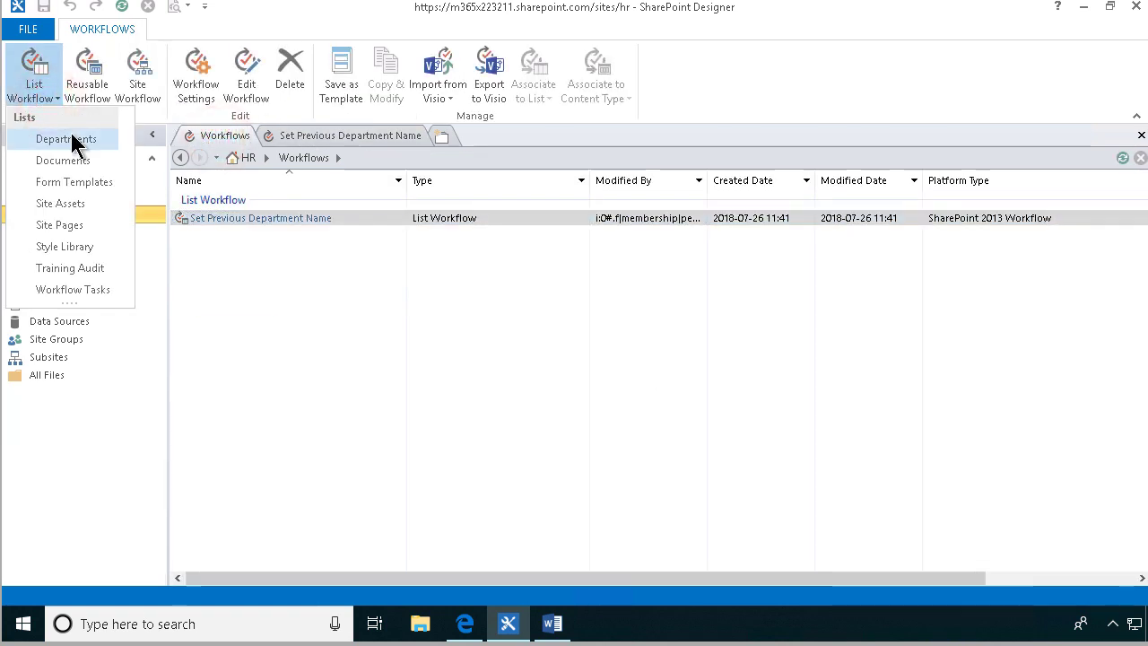
click(71, 139)
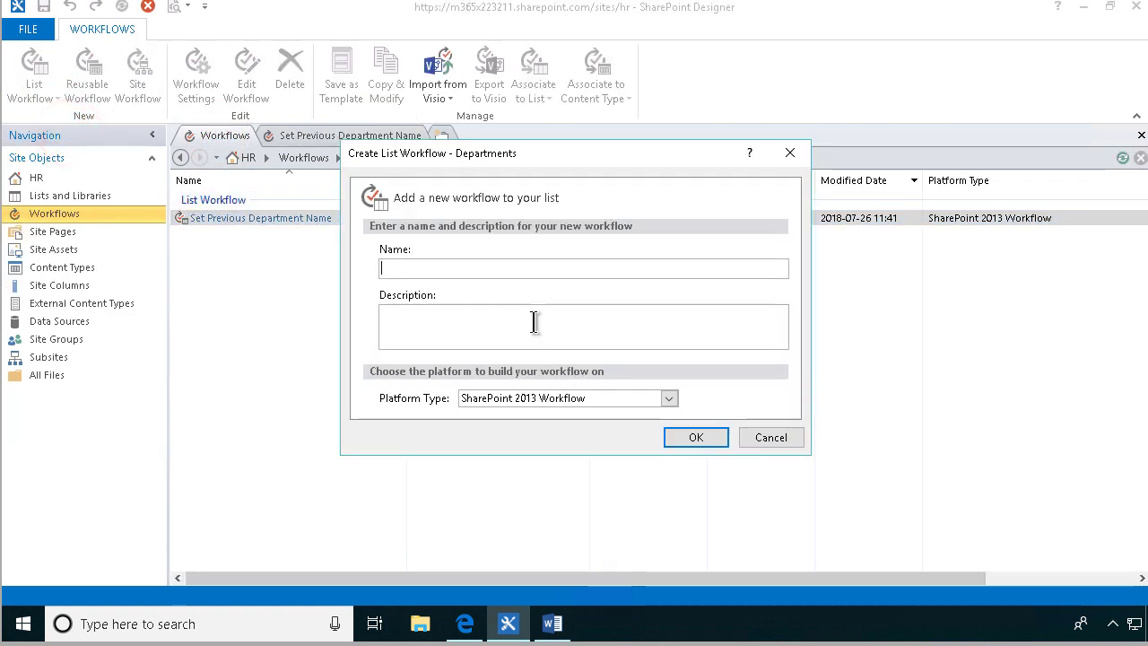
text(Roll)
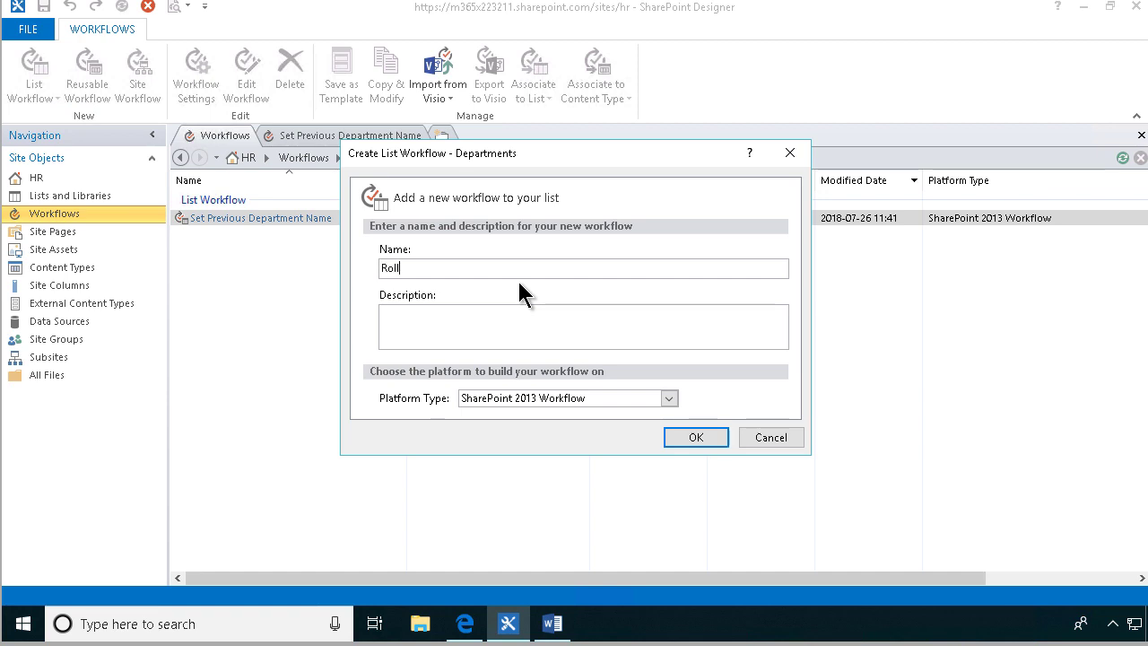
text(back Name Changes)
click(686, 437)
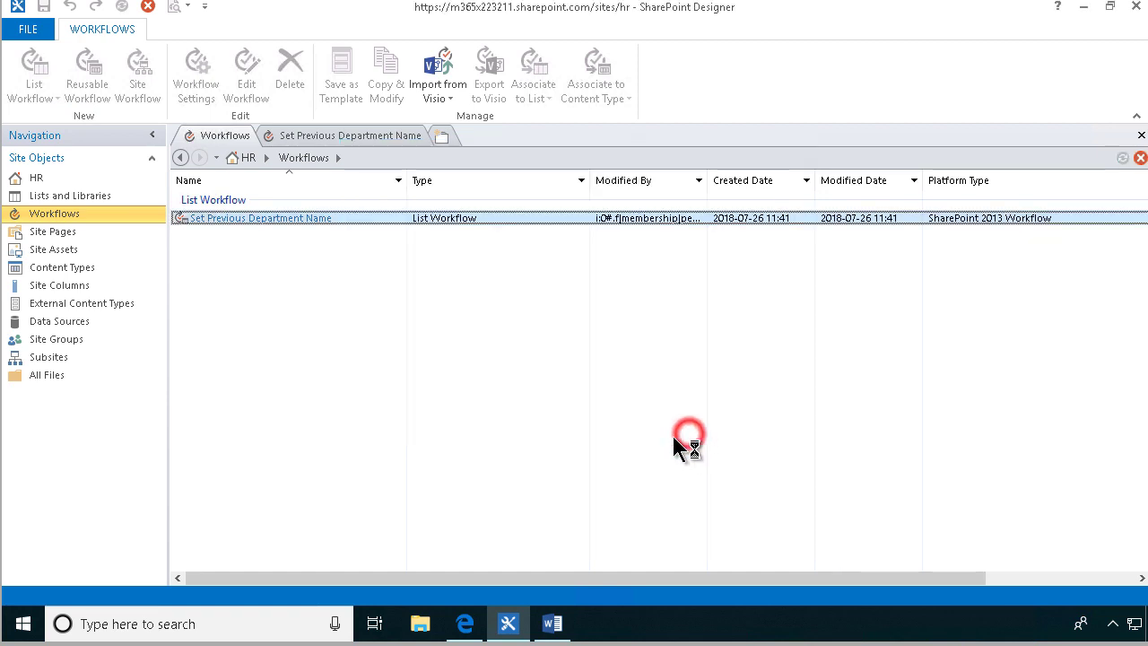
Step: Add a Go to action leading to End of Workflow in Stage 1's transition section
click(298, 262)
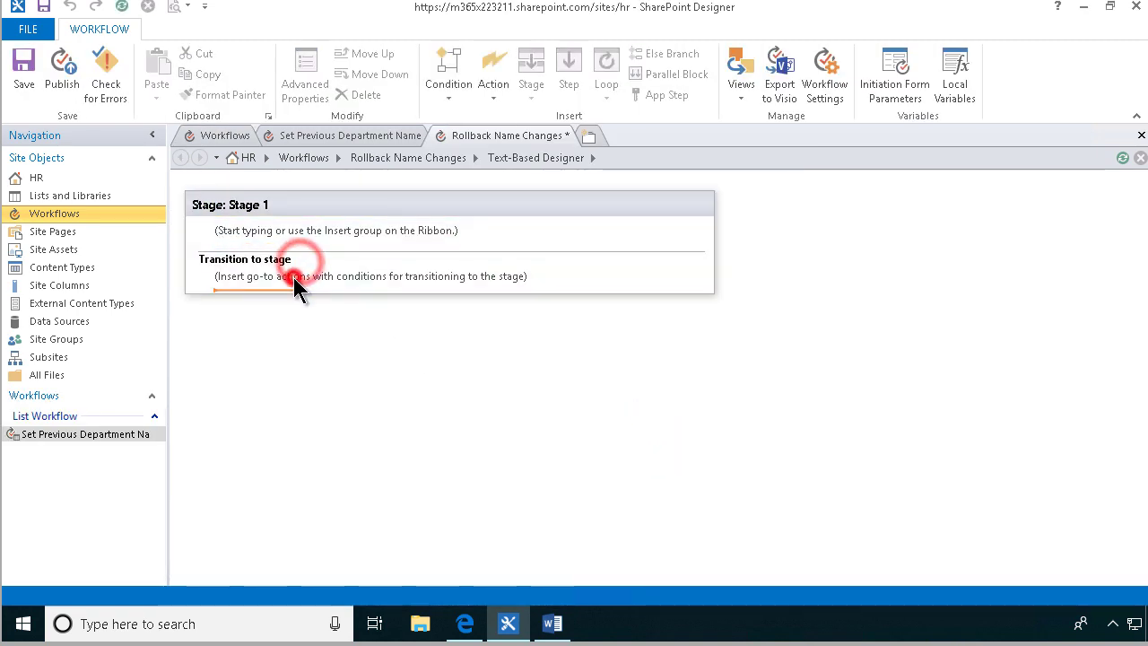
text(go)
key(Return)
click(253, 283)
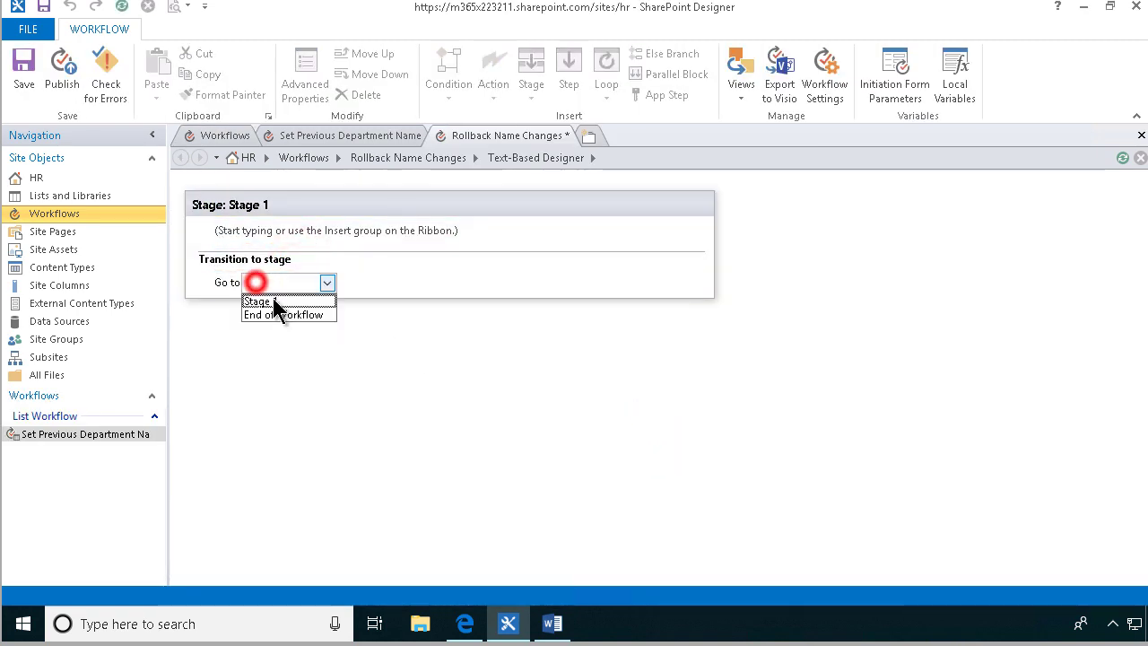
click(282, 316)
Step: Insert a value-comparison condition in the body of Stage 1, with the current item's Previous Department Name as its first value
click(281, 234)
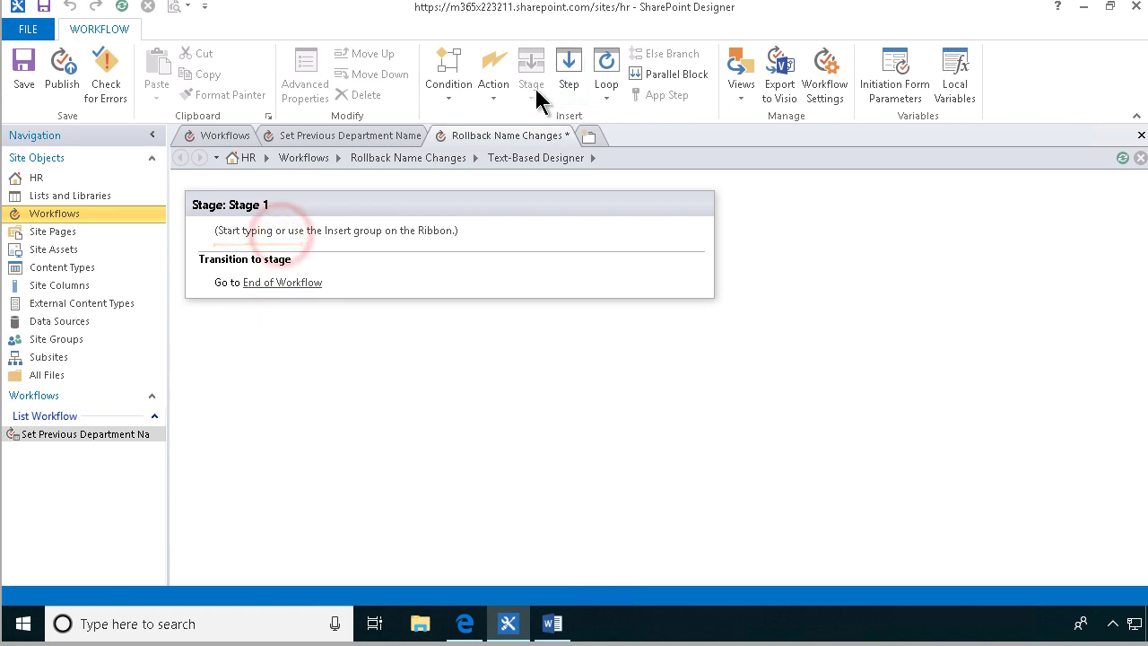
click(450, 99)
click(466, 139)
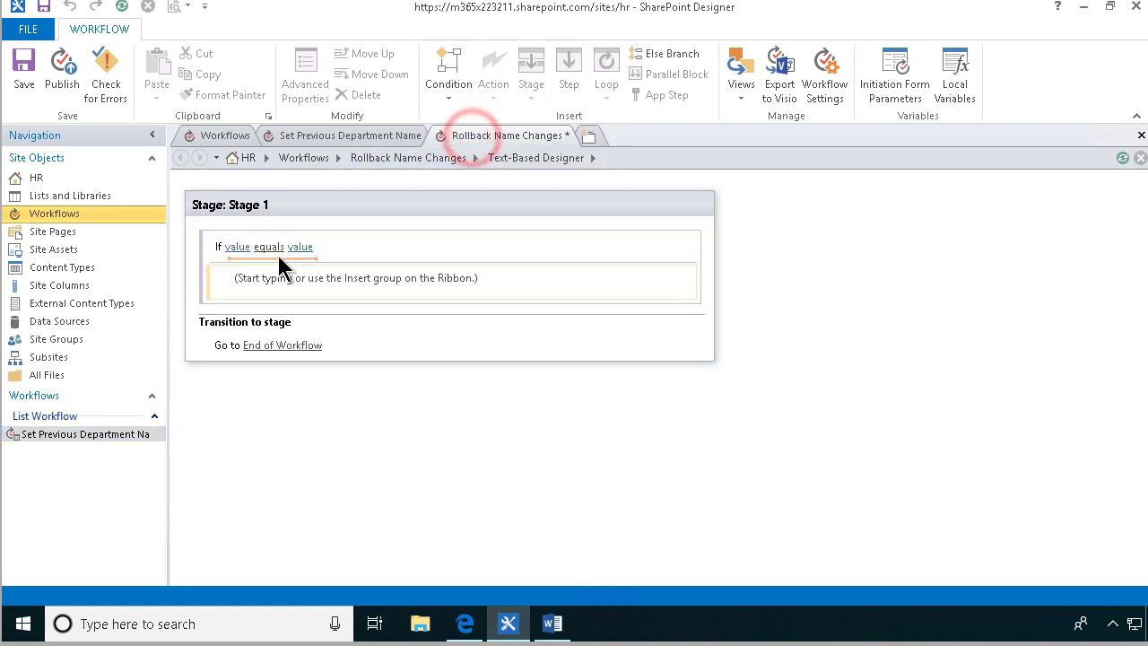
click(245, 247)
click(310, 247)
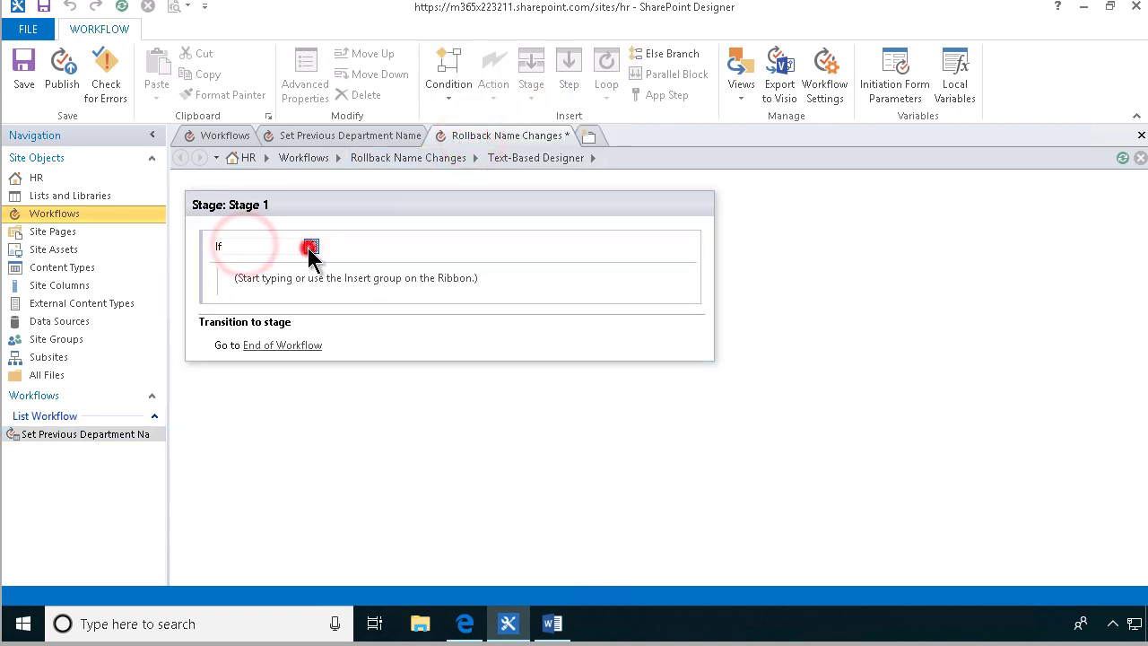
click(755, 317)
drag(758, 357, 759, 379)
click(638, 367)
click(639, 370)
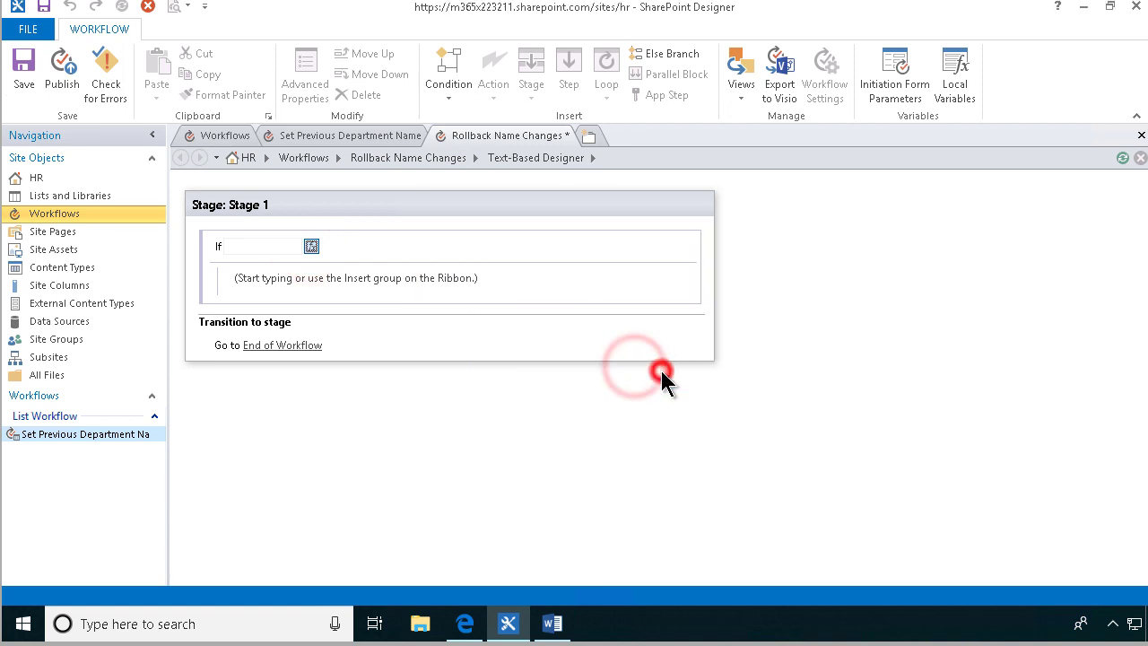
Step: Set the condition's operator to not equals and its second value to the current item's Department Name
click(432, 246)
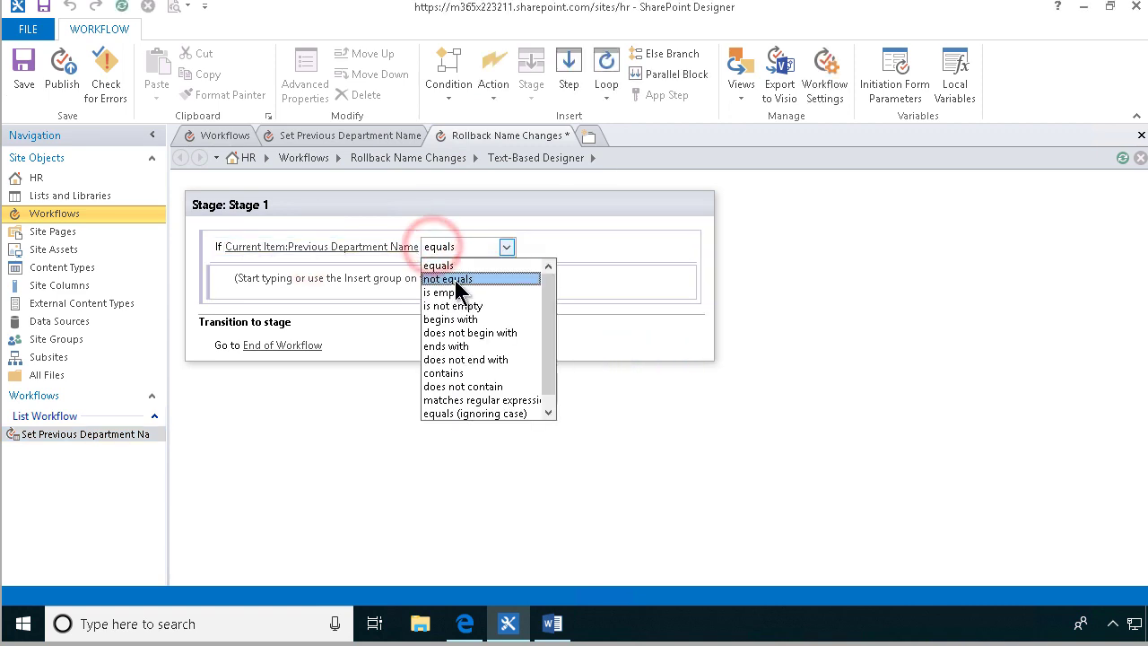
click(453, 279)
click(487, 245)
click(578, 246)
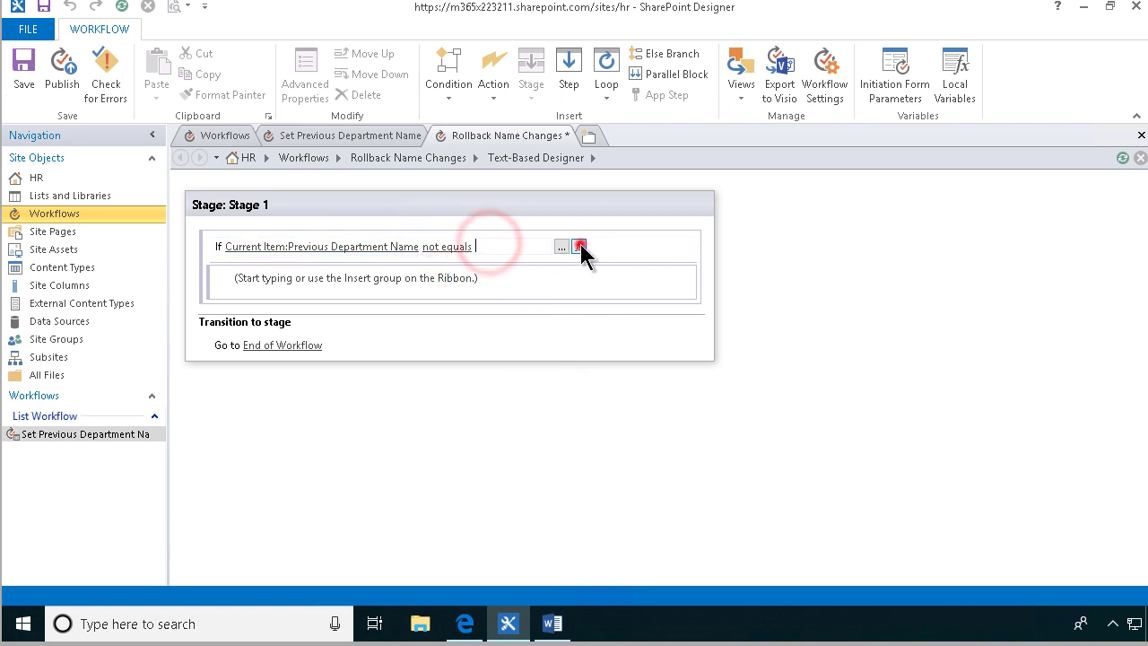
click(679, 313)
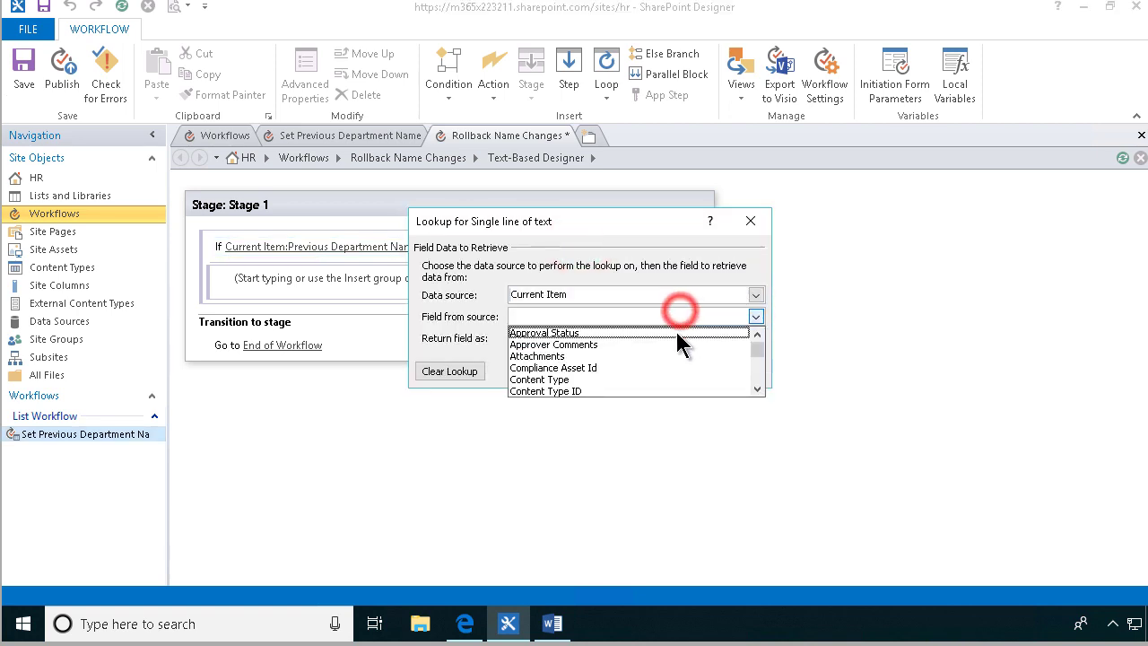
click(757, 389)
click(756, 390)
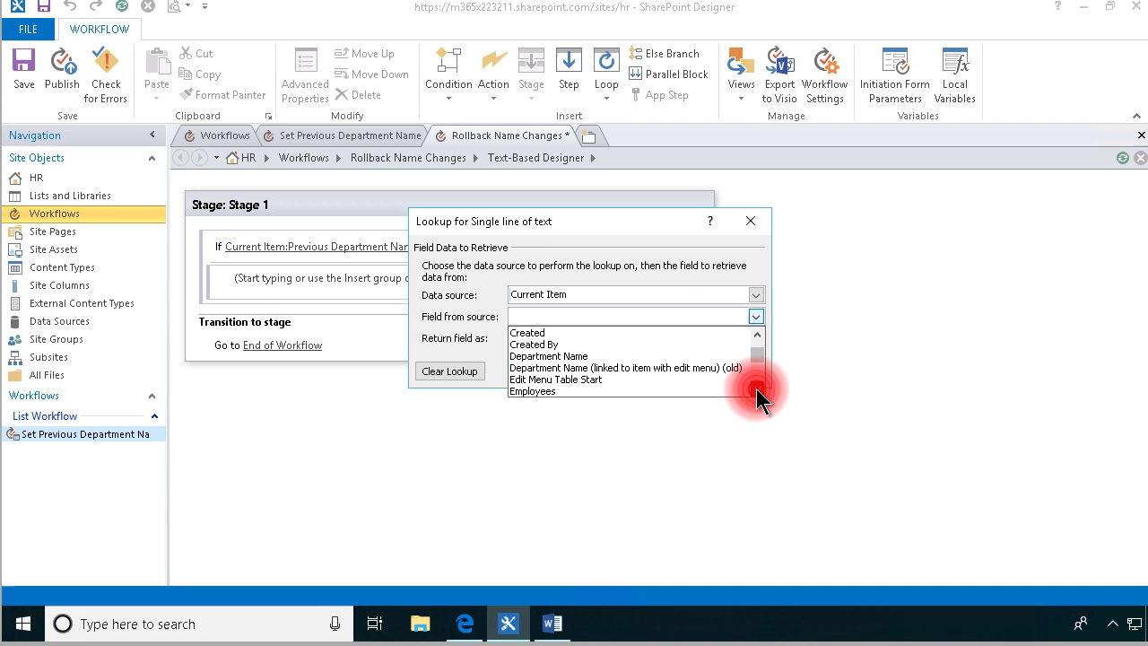
click(567, 356)
click(654, 372)
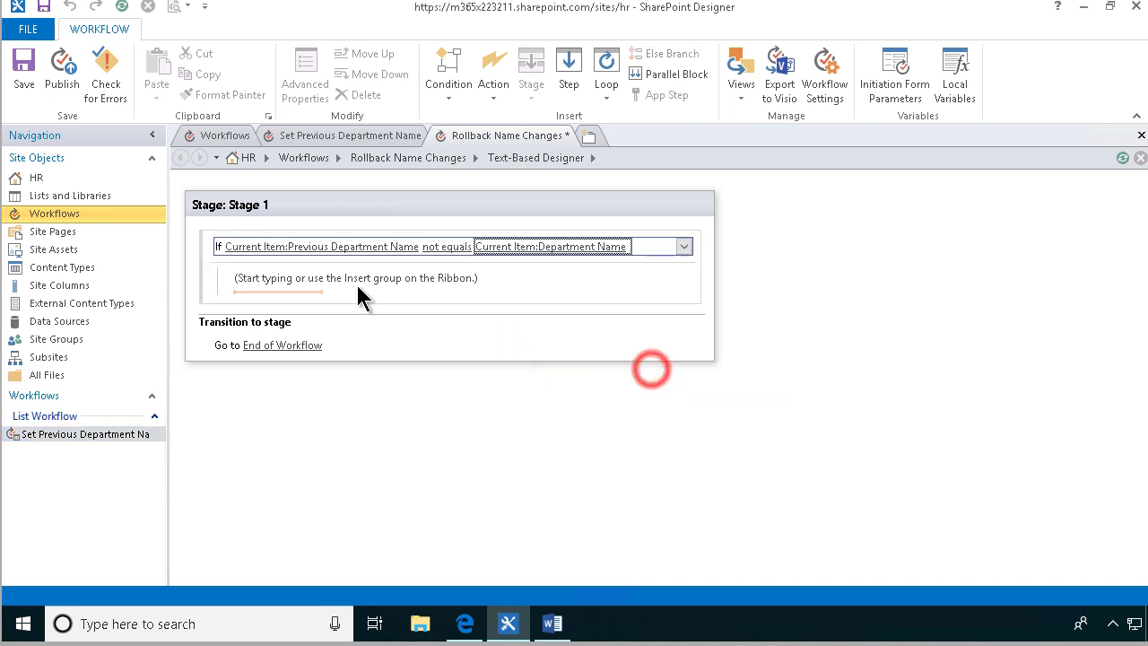
Step: Insert an Update List Item action inside the If condition
click(353, 283)
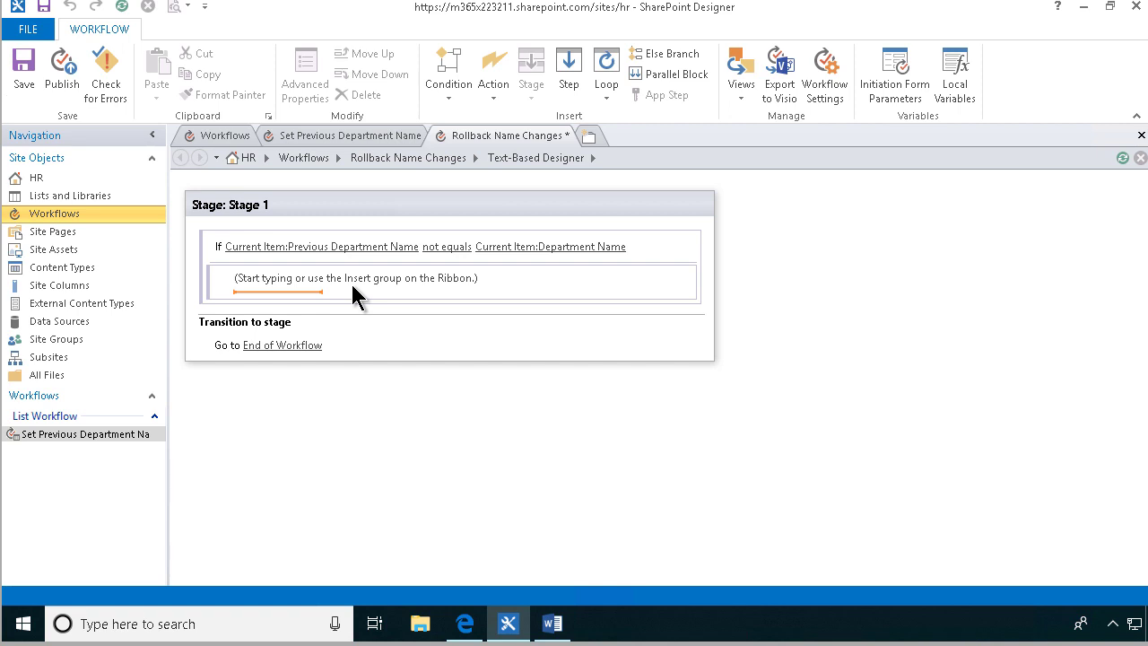
click(379, 280)
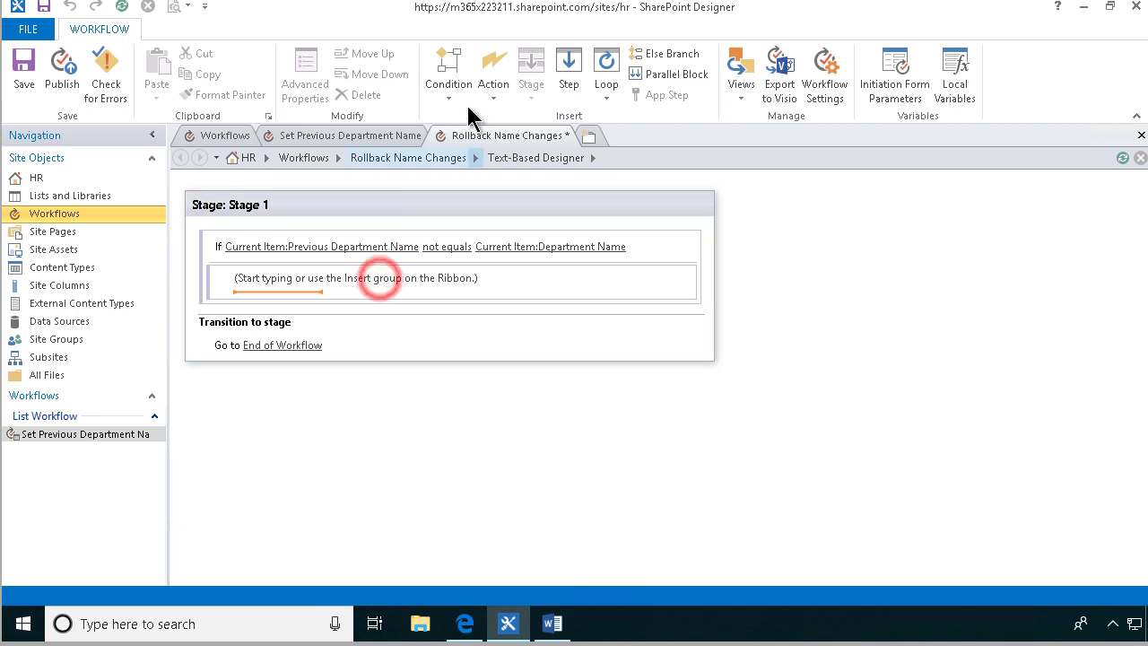
click(326, 295)
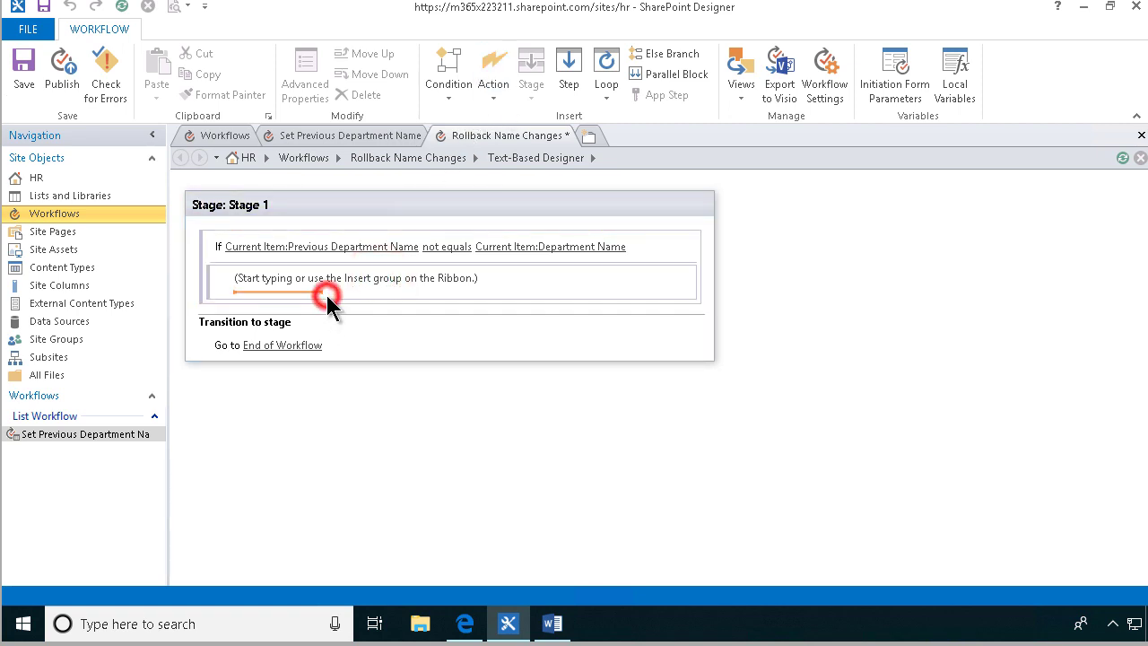
text(upd)
key(Return)
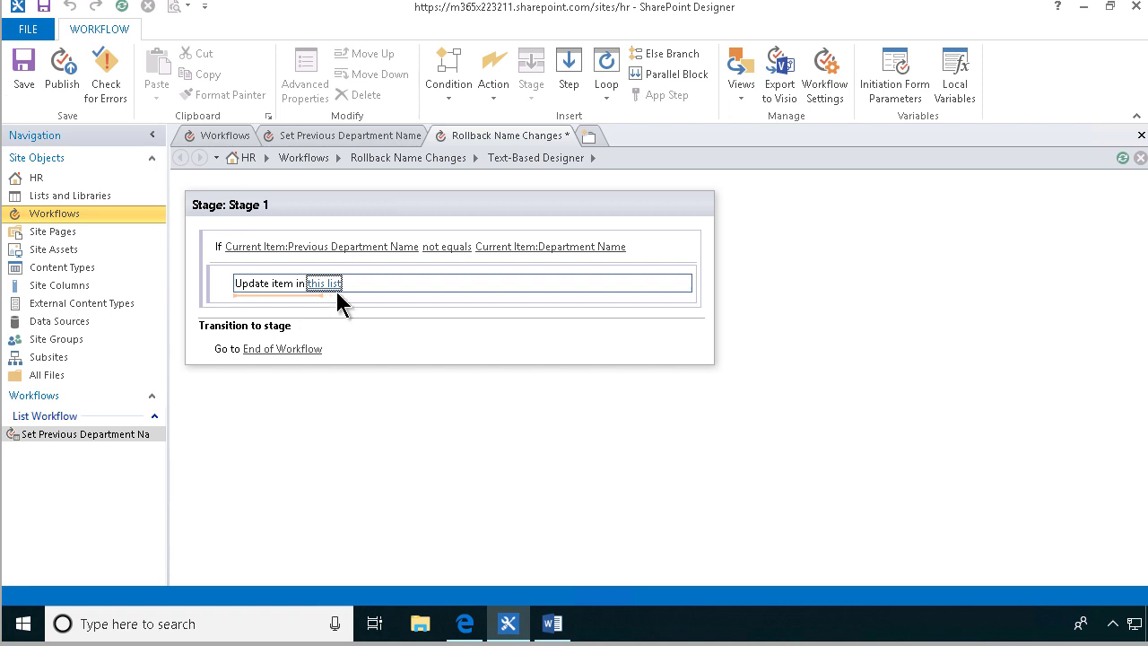
Step: Make the update action set the current item's Department Name to its Previous Department Name
click(331, 284)
click(702, 226)
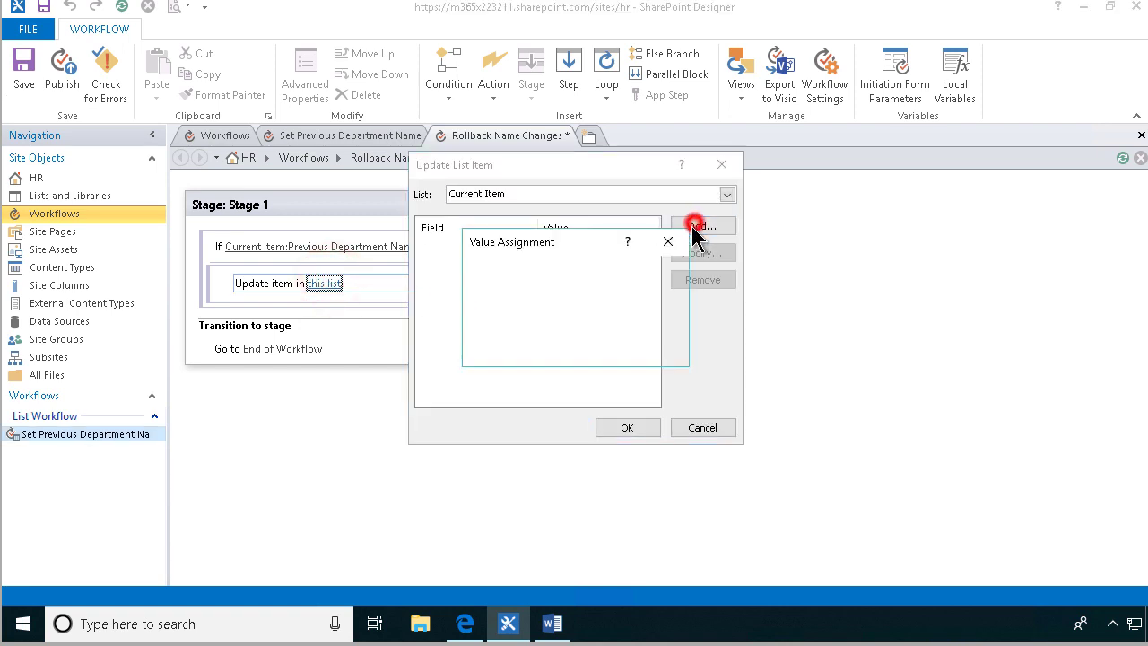
click(672, 285)
click(579, 314)
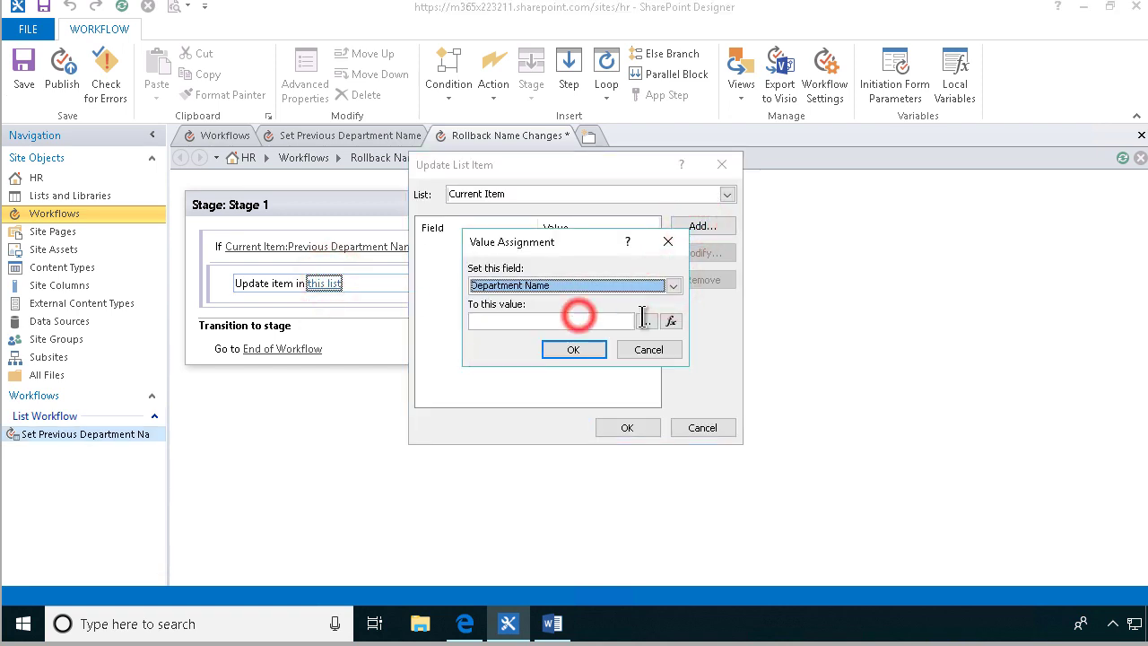
click(670, 321)
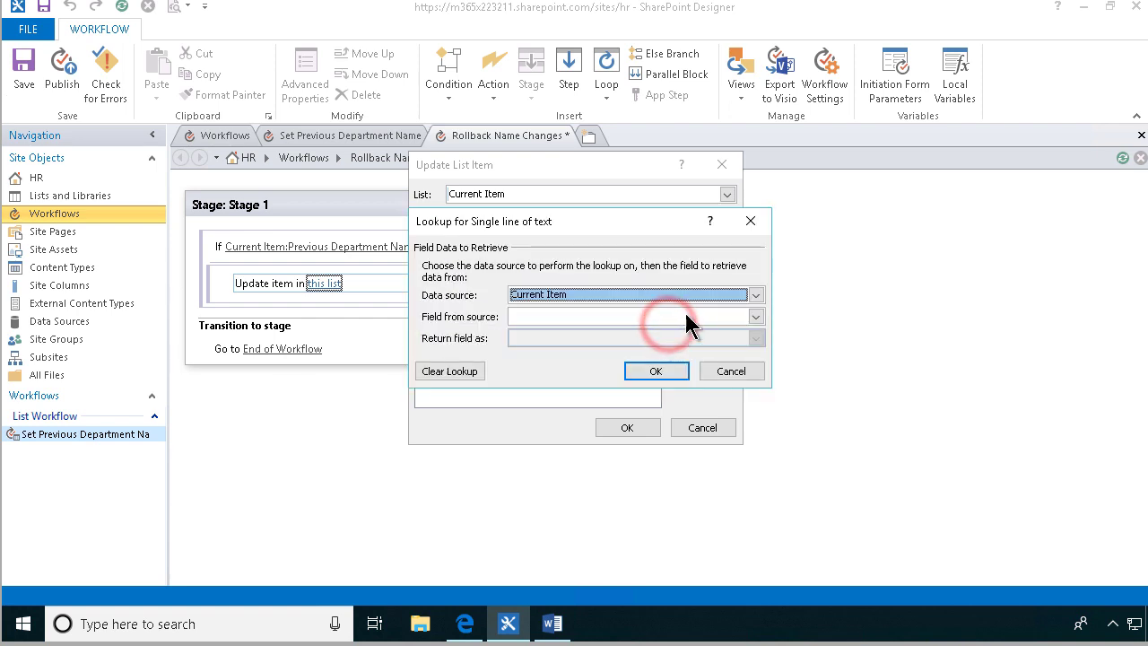
click(678, 315)
drag(760, 348, 759, 388)
click(624, 369)
click(661, 377)
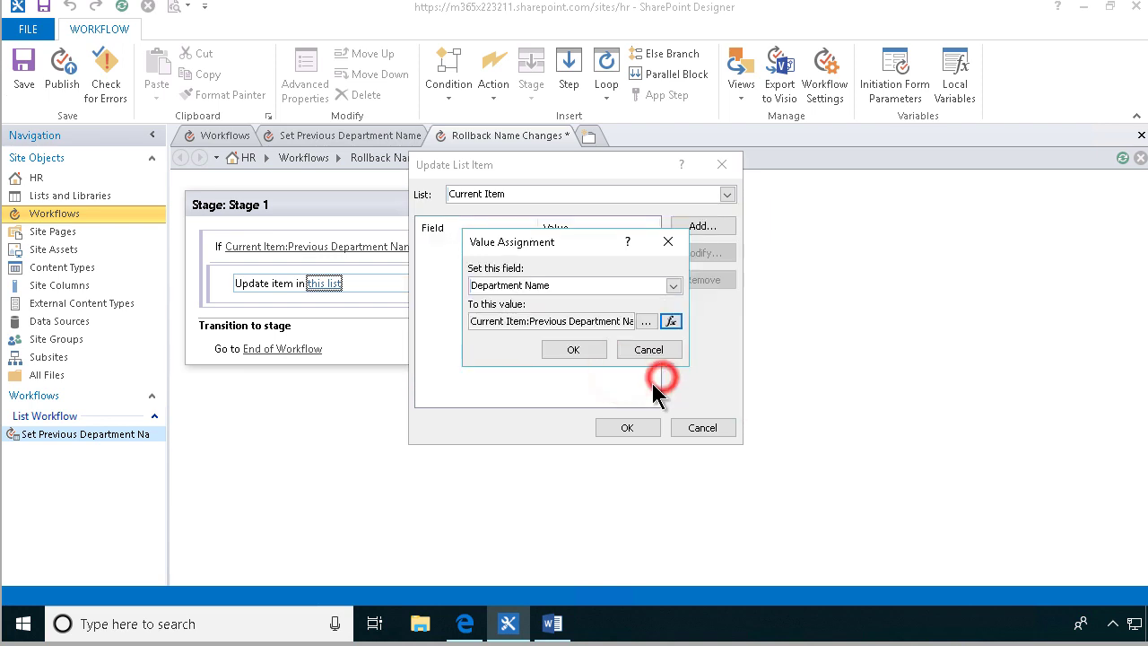
click(568, 355)
click(625, 427)
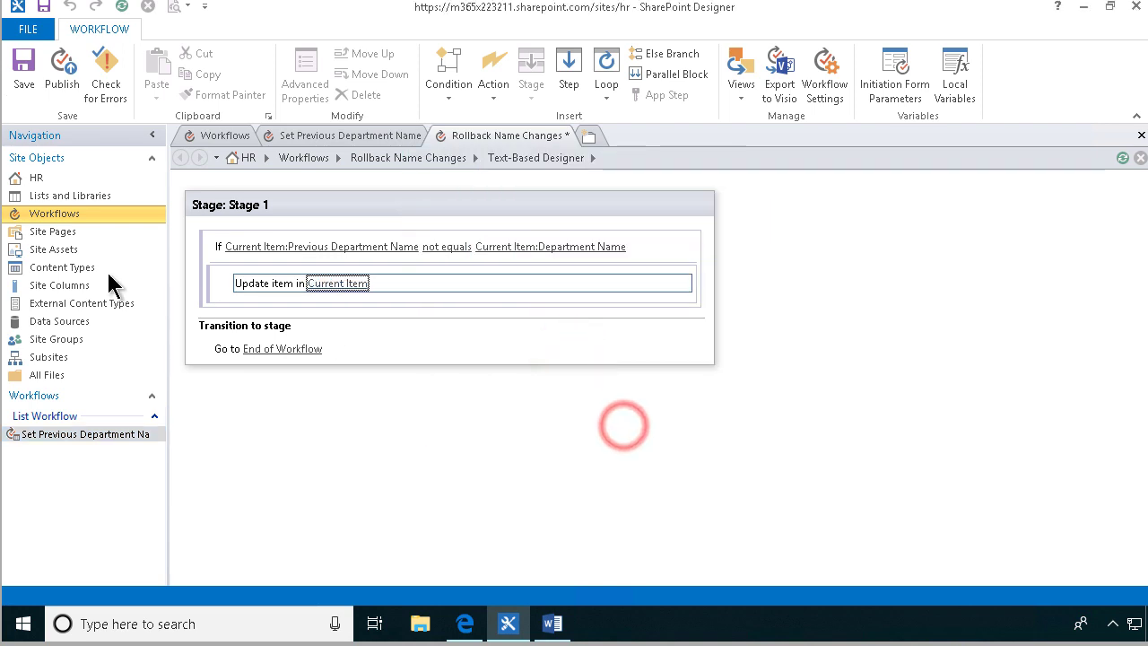
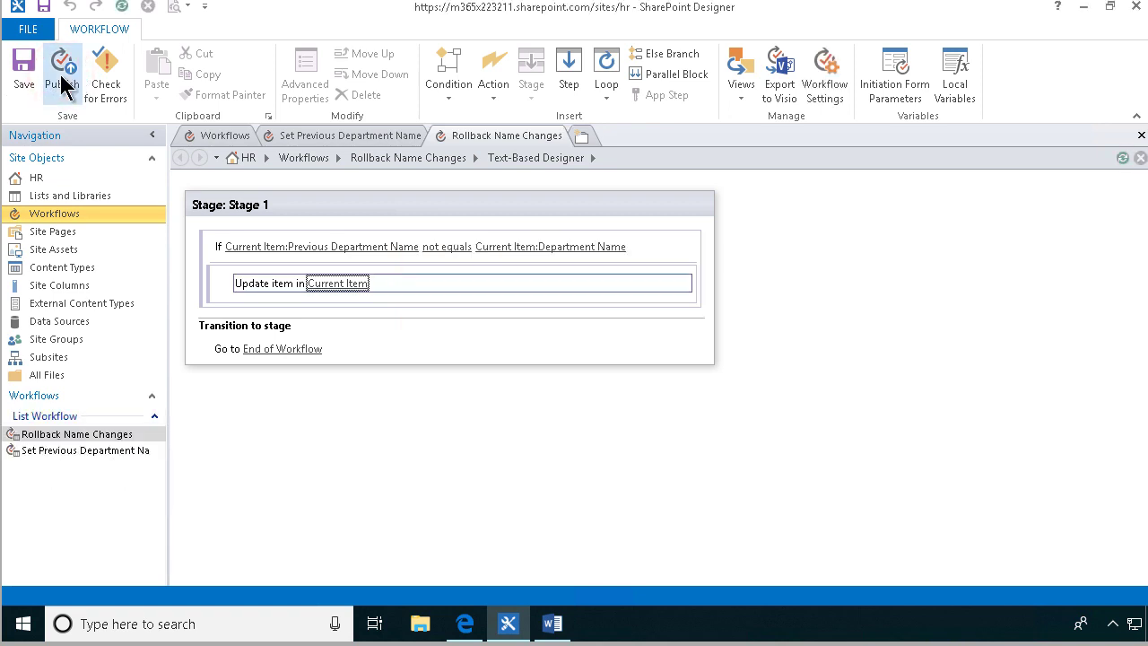
Step: Switch to the Edge browser, reload the Departments list and open its All Items view for editing
click(475, 631)
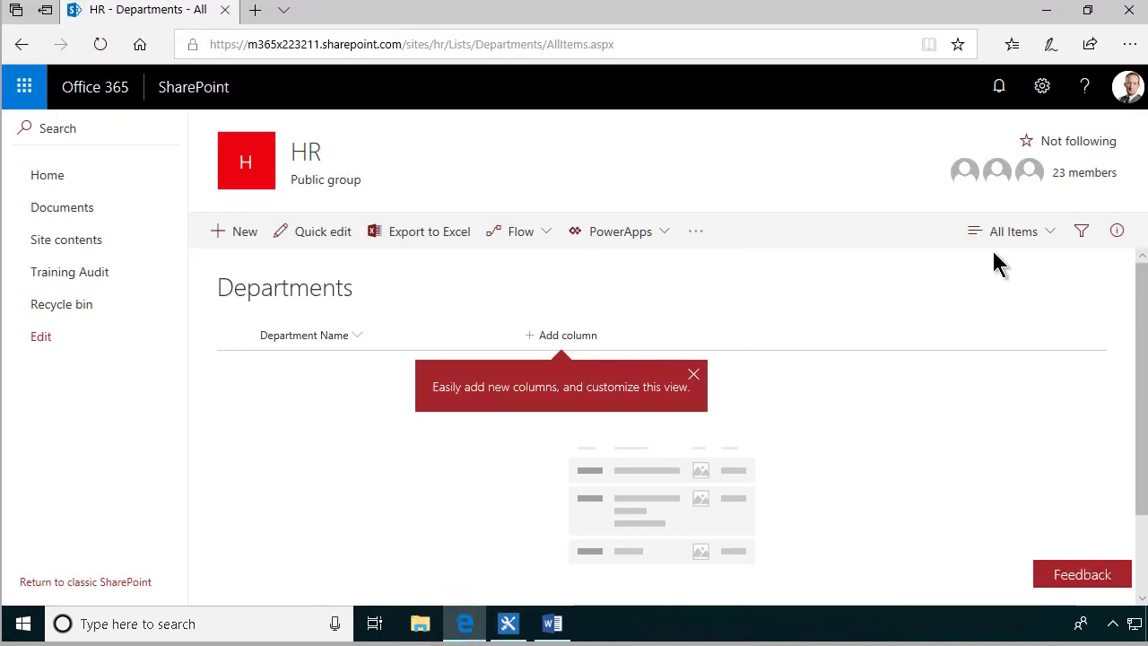
key(F5)
click(1047, 233)
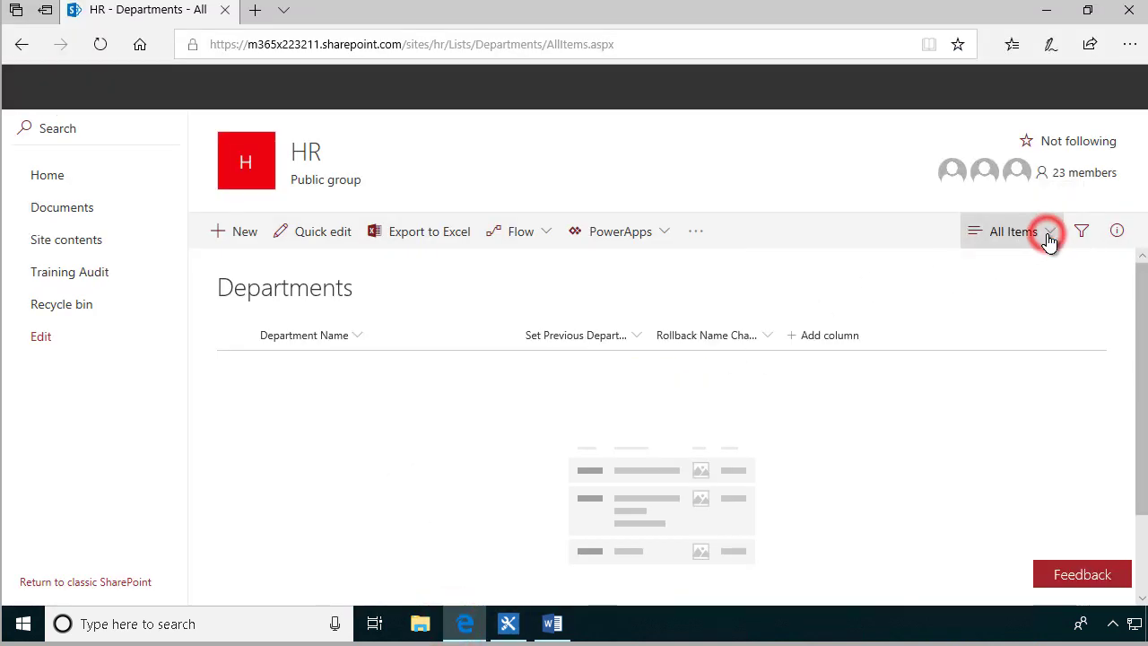
click(1019, 334)
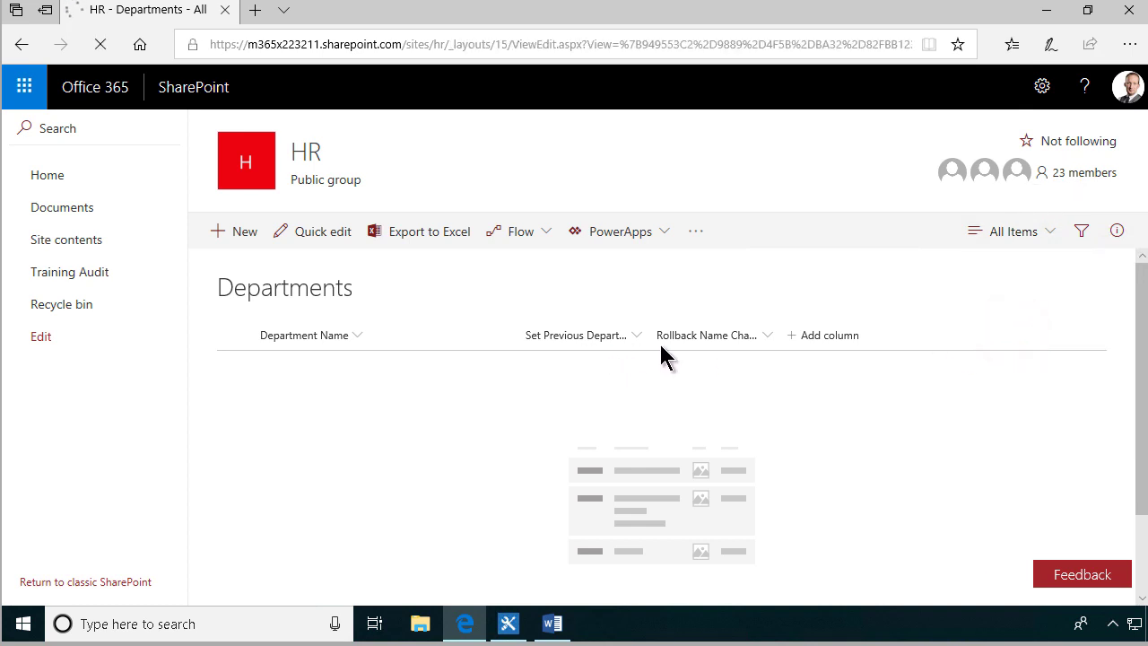
Step: Hide the Rollback Name Changes and Set Previous Department Name columns from the All Items view
scroll(613, 505, down, 2)
click(478, 408)
click(478, 385)
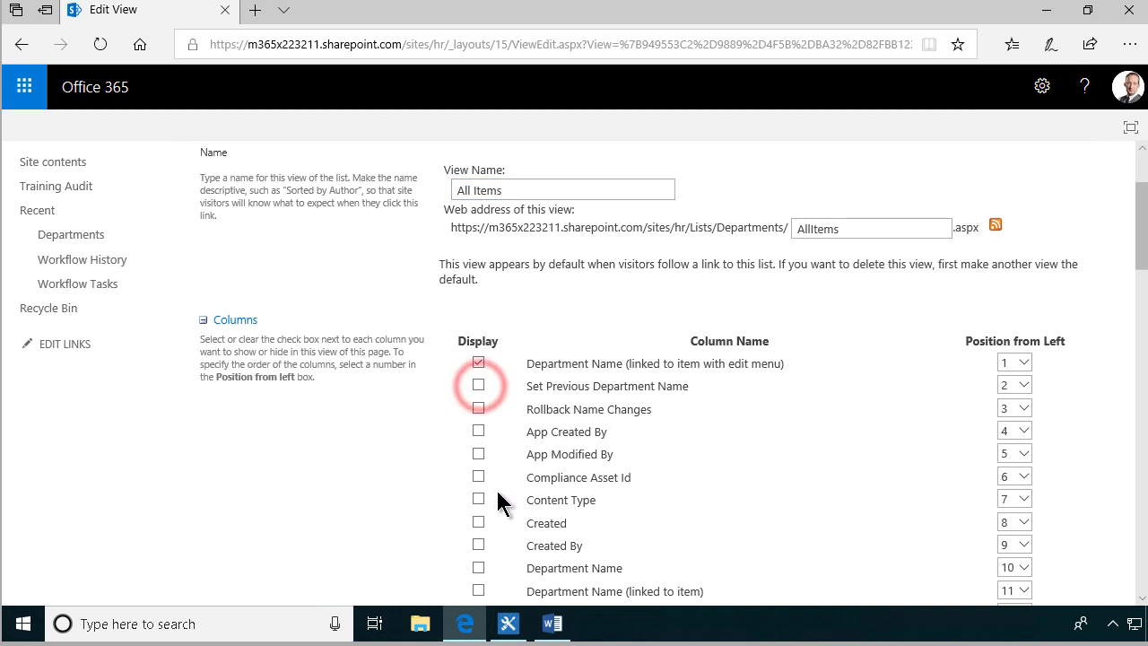
Step: Show the Employees and Manager columns in the All Items view and save the view
scroll(514, 518, down, 1)
scroll(515, 517, down, 1)
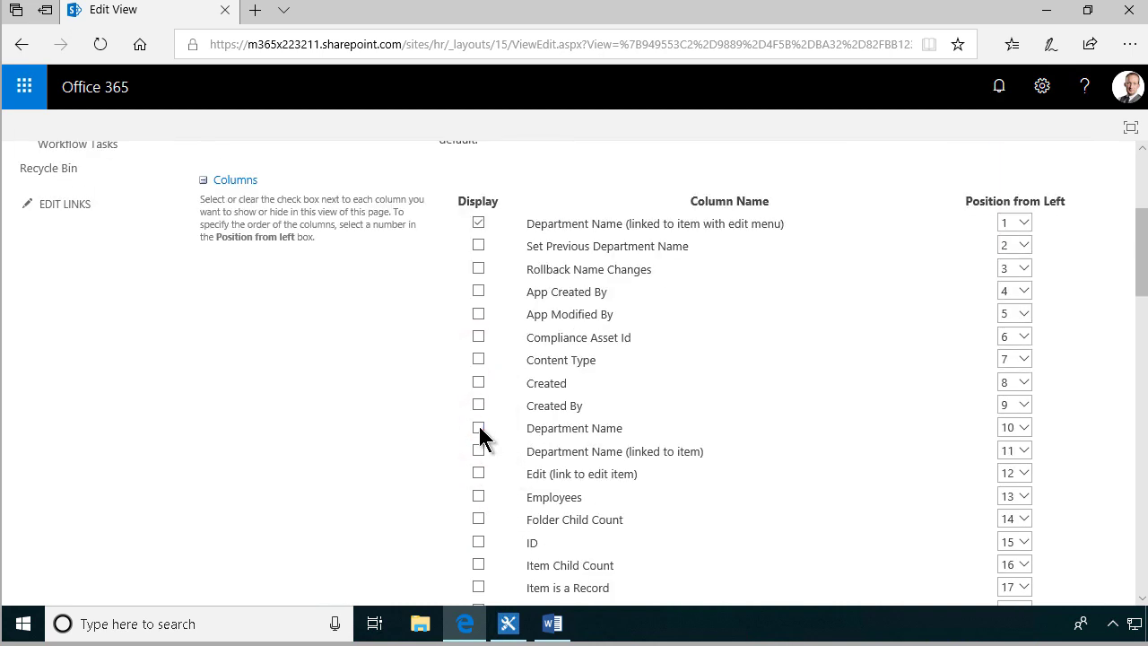
scroll(531, 484, down, 1)
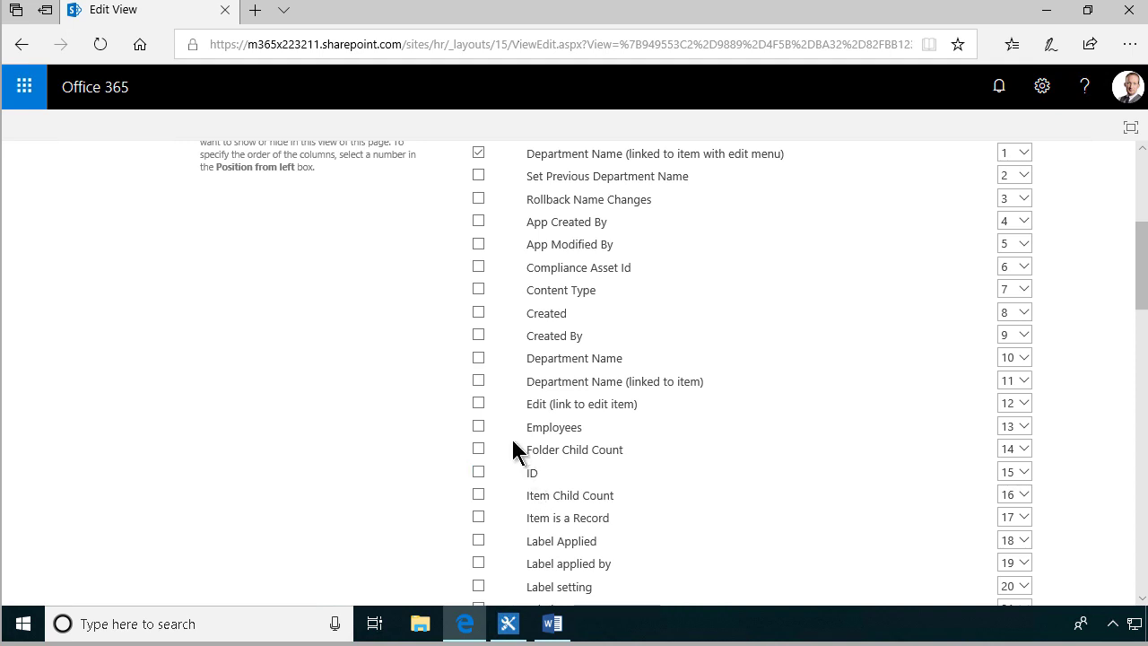
click(478, 426)
scroll(502, 498, down, 2)
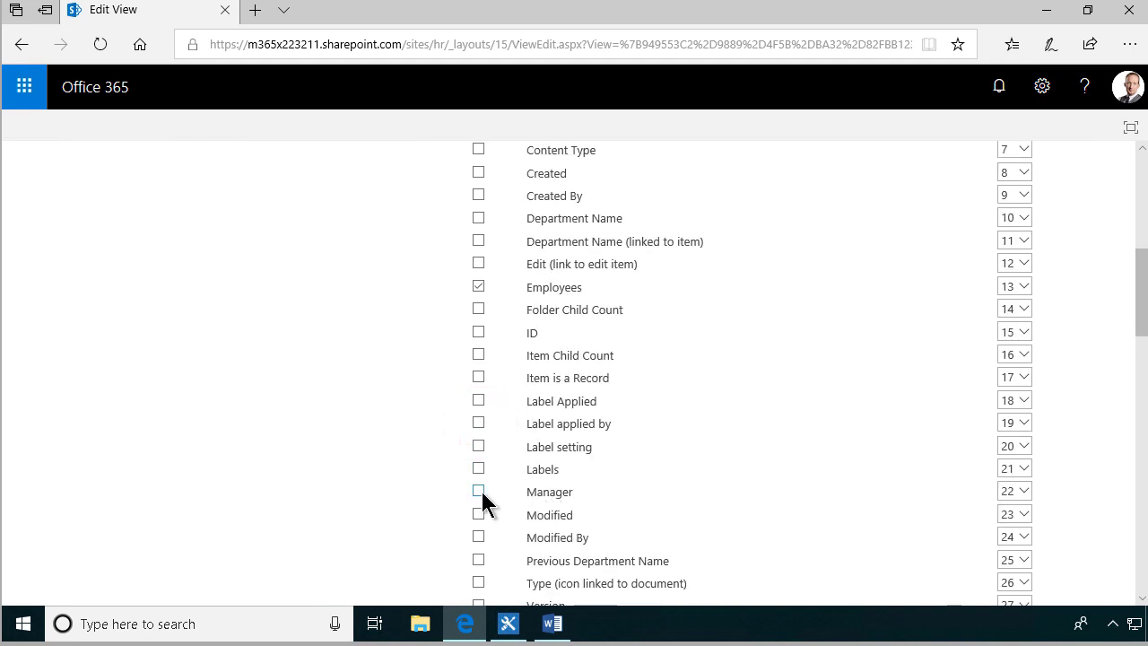
scroll(481, 491, up, 9)
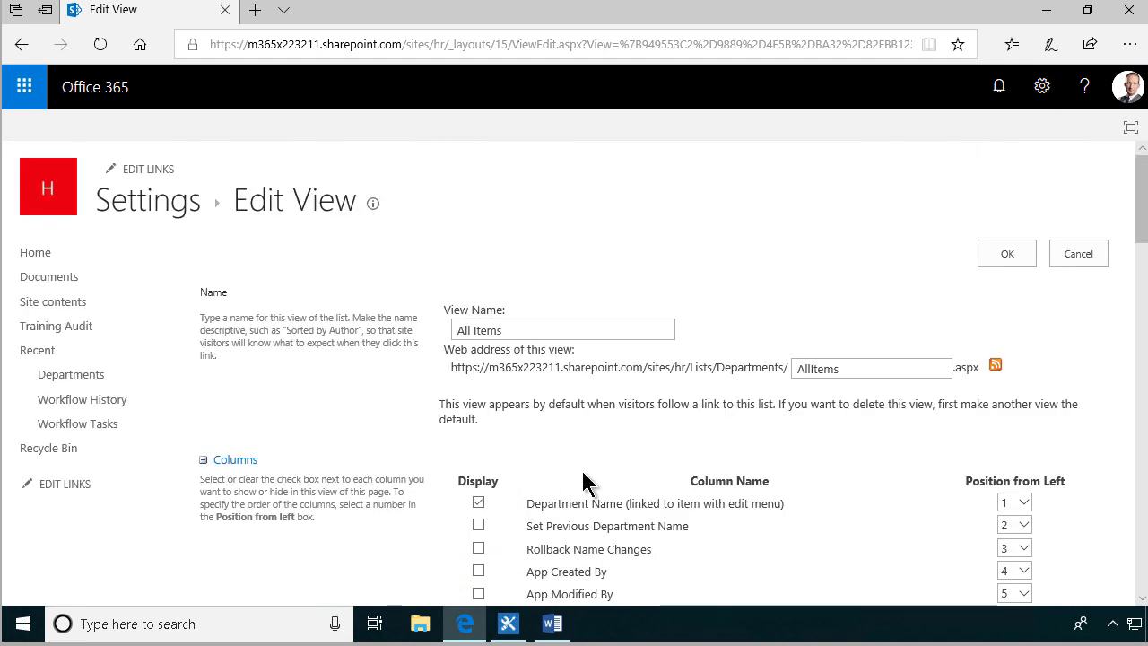
click(1001, 255)
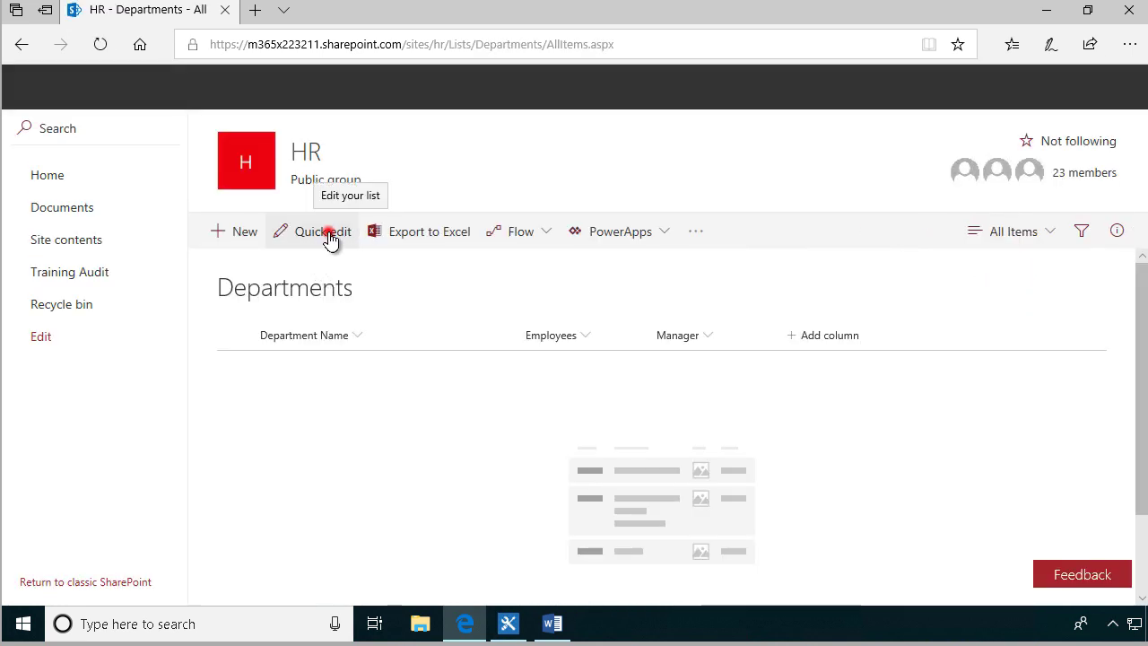
Step: Add a department named North with 10 employees and a manager to the Departments list using quick edit
click(328, 233)
click(306, 328)
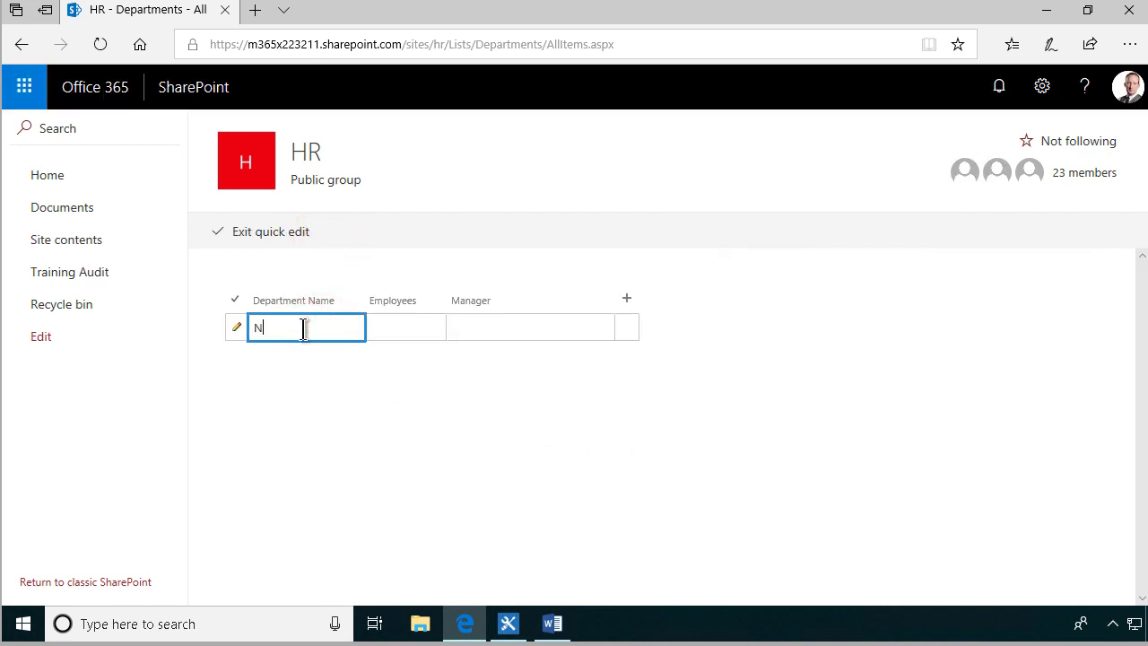
key(Tab)
text(10)
key(Tab)
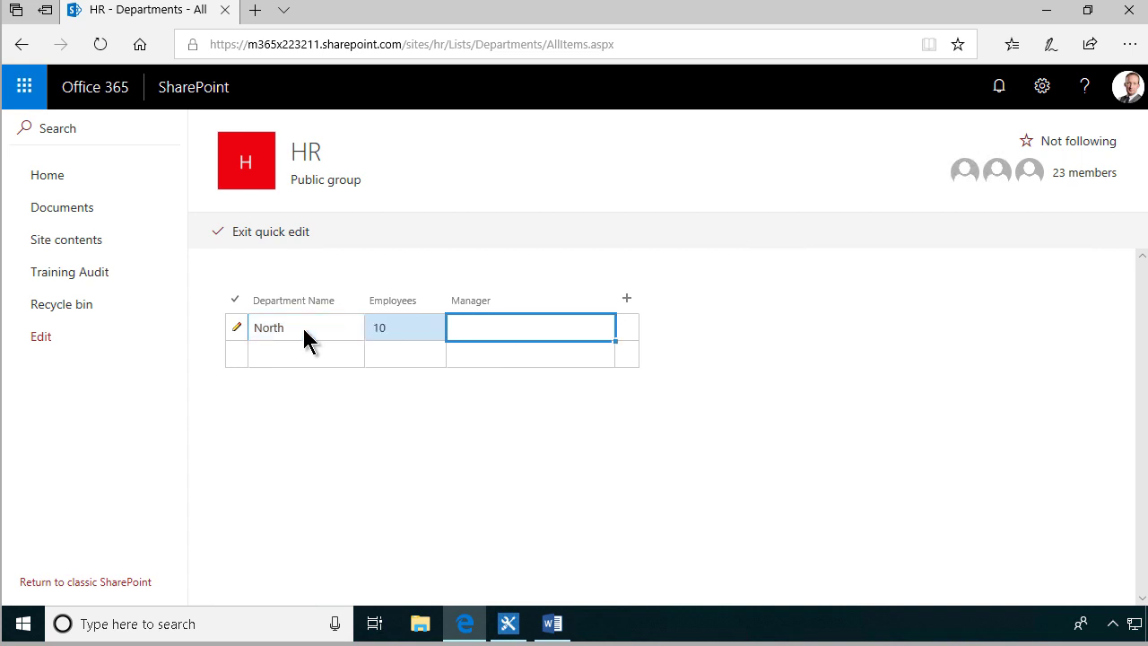
text(Pet)
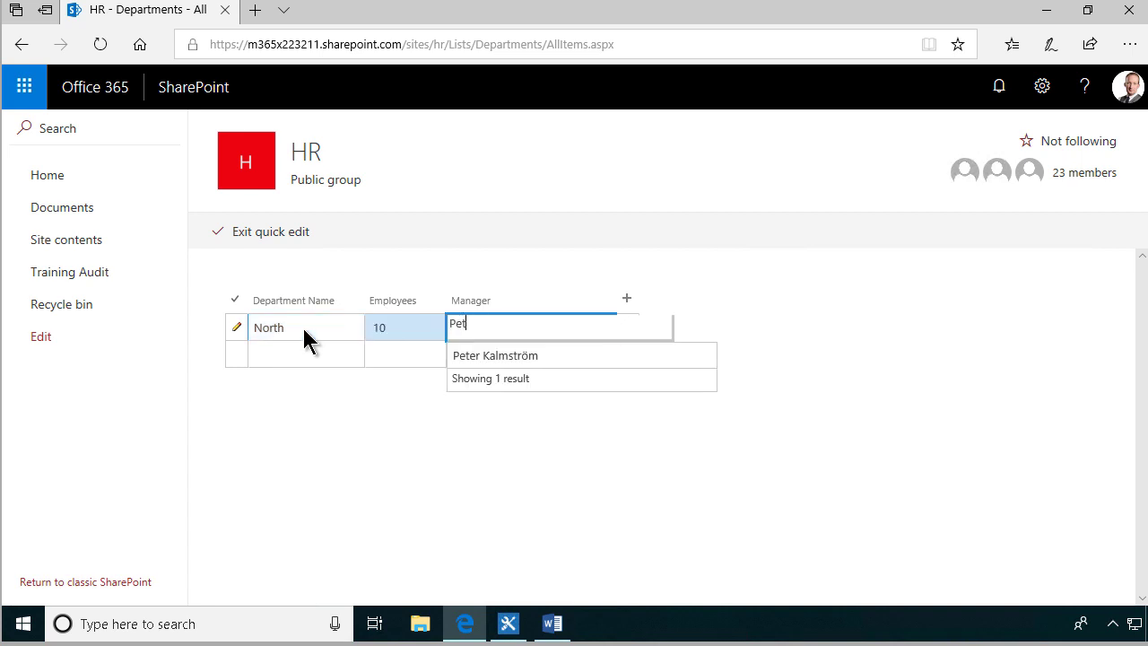
click(464, 355)
click(320, 352)
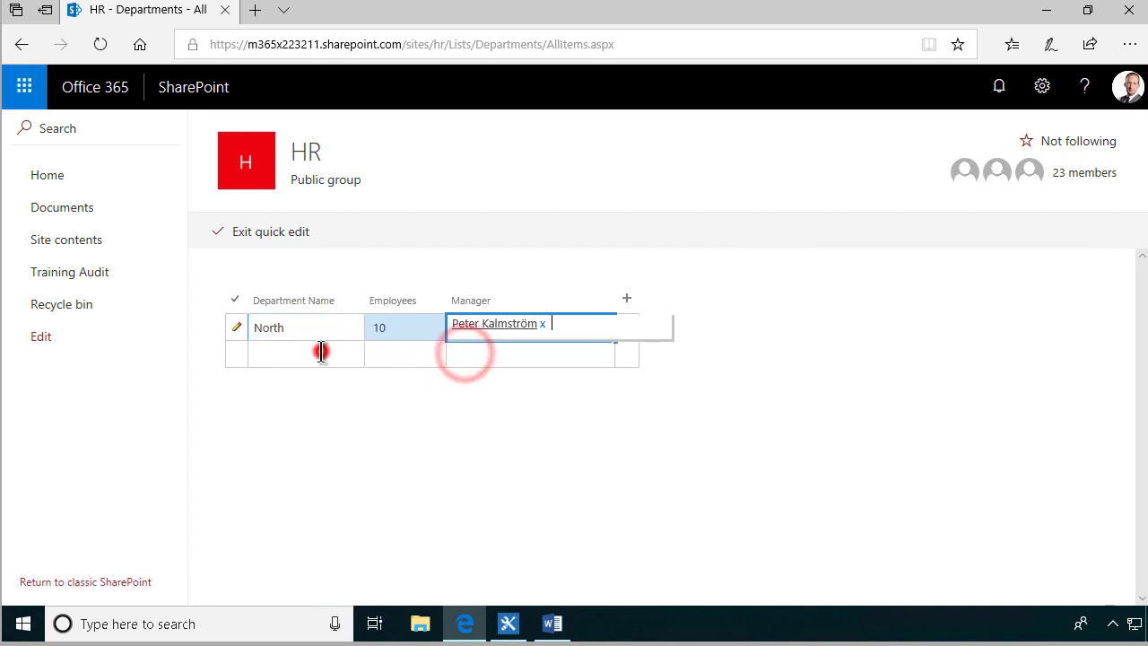
click(242, 232)
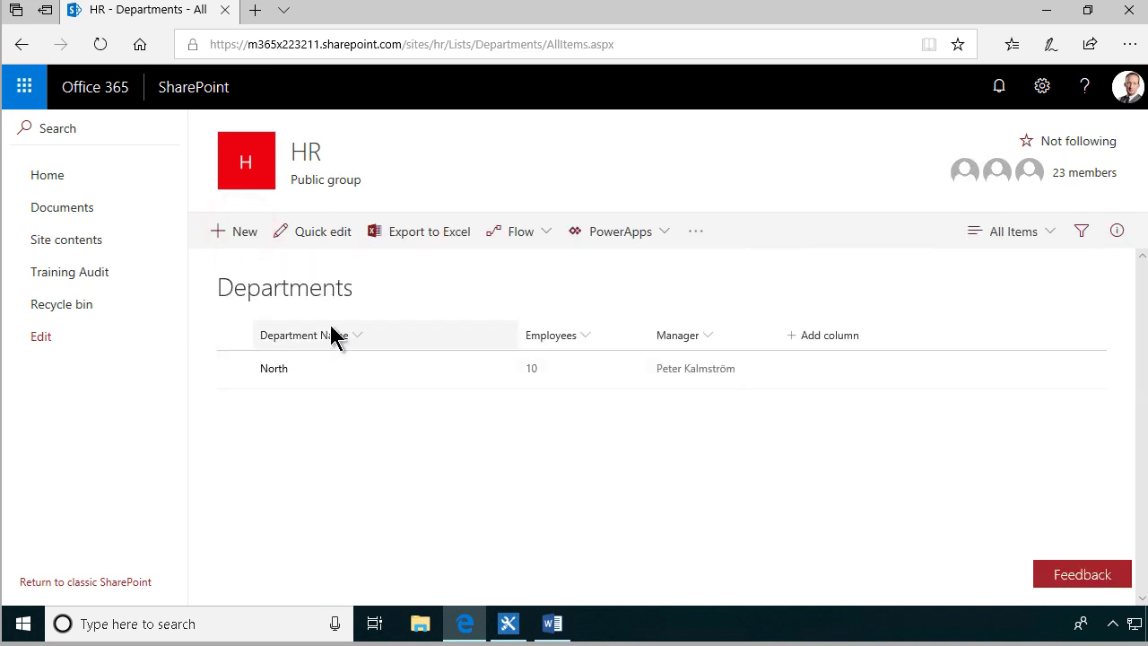
Step: Rename the North department as Northwest in quick edit, save the change and reload the list
click(318, 232)
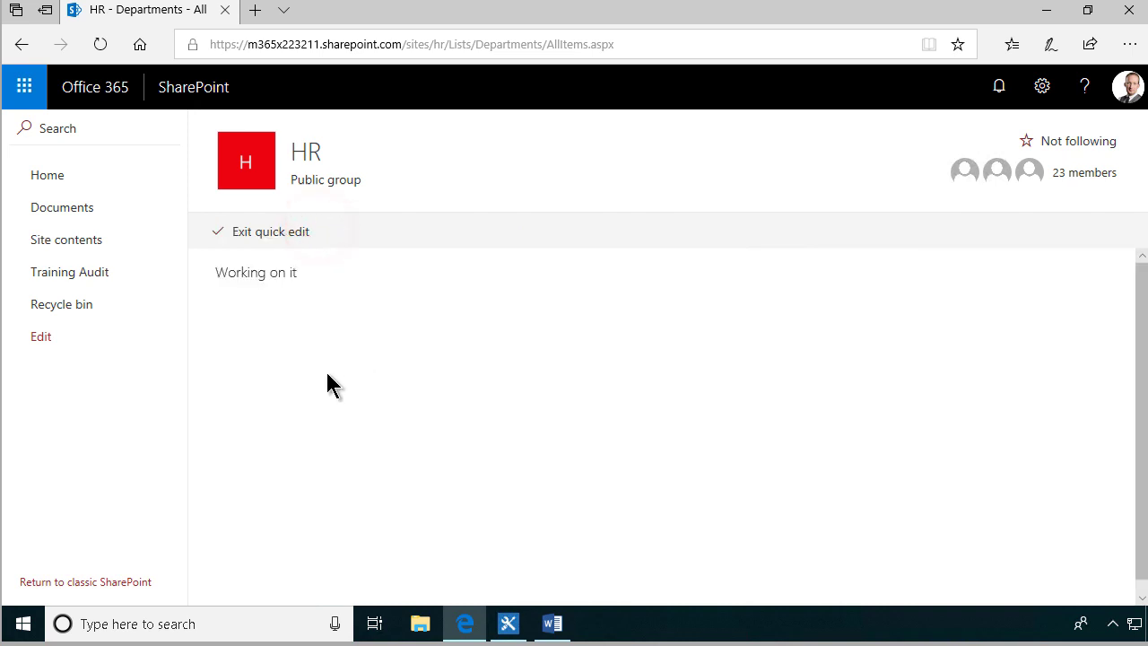
click(301, 329)
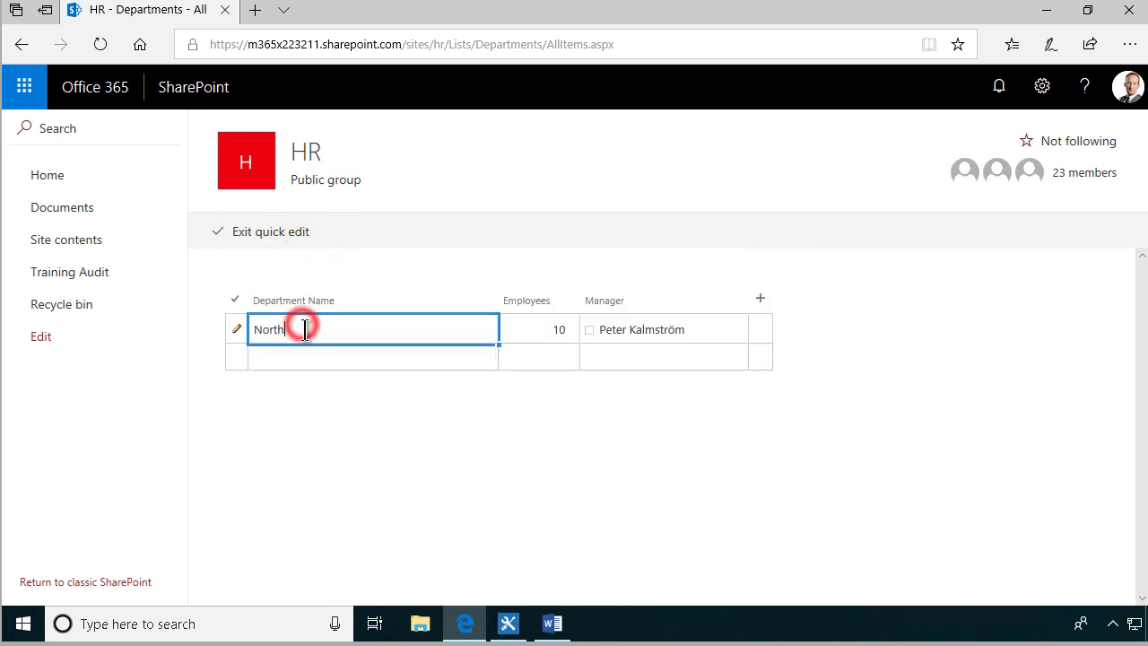
text(wes)
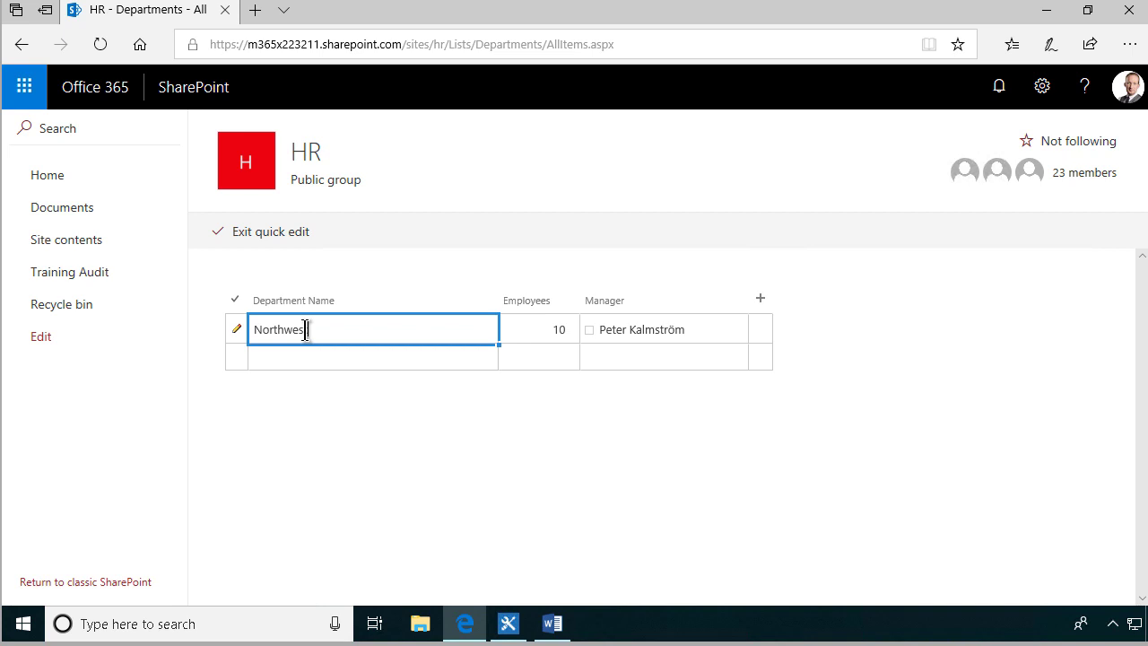
key(Return)
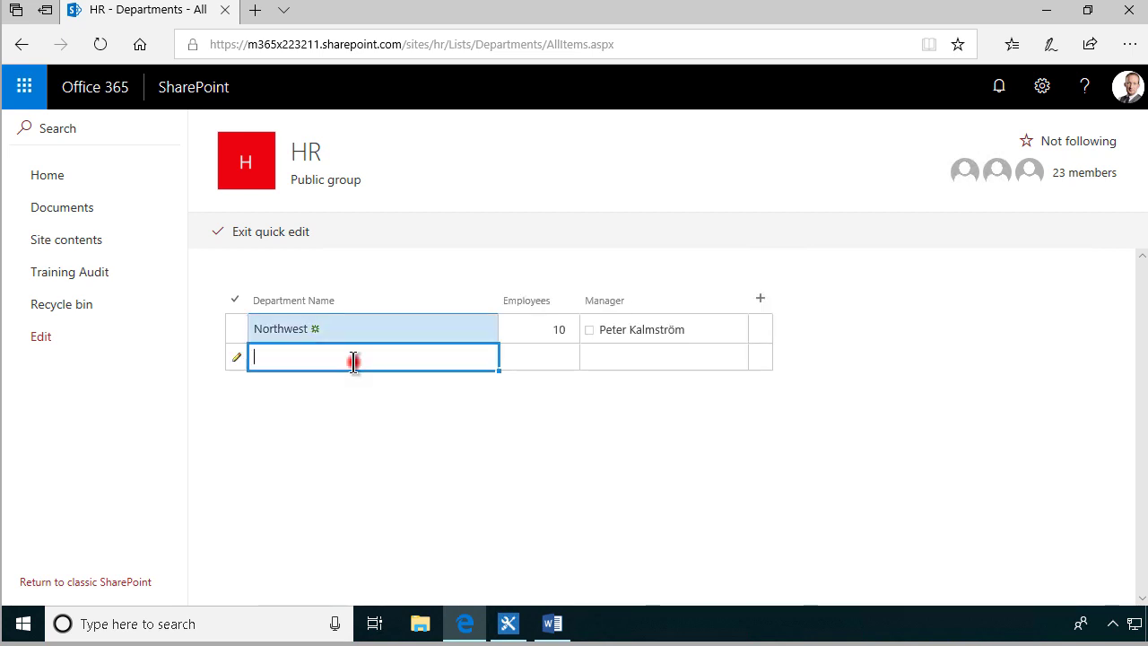
click(267, 235)
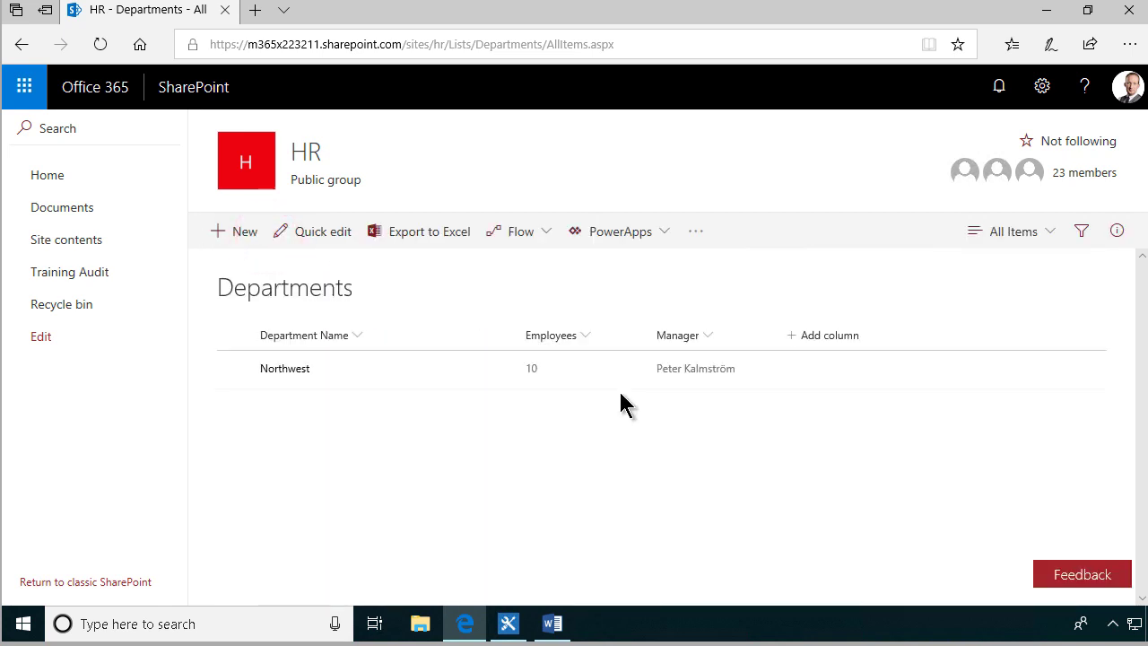
click(113, 52)
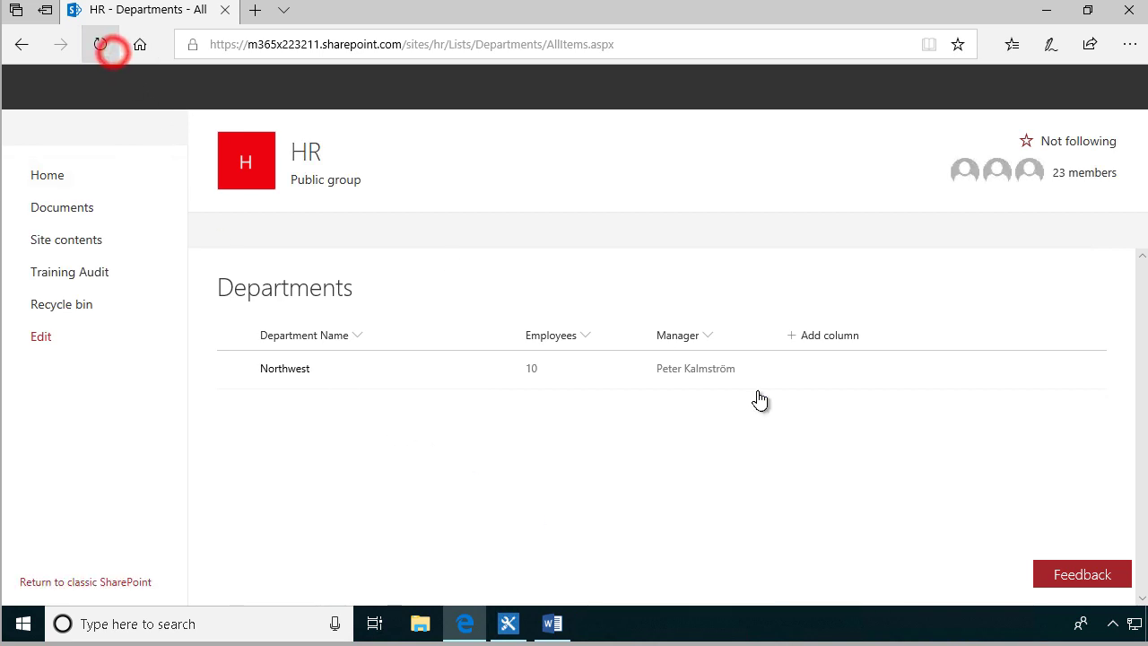
Step: Switch to SharePoint Designer, set the Rollback Name Changes workflow to start automatically when an item is changed, and publish it
click(510, 625)
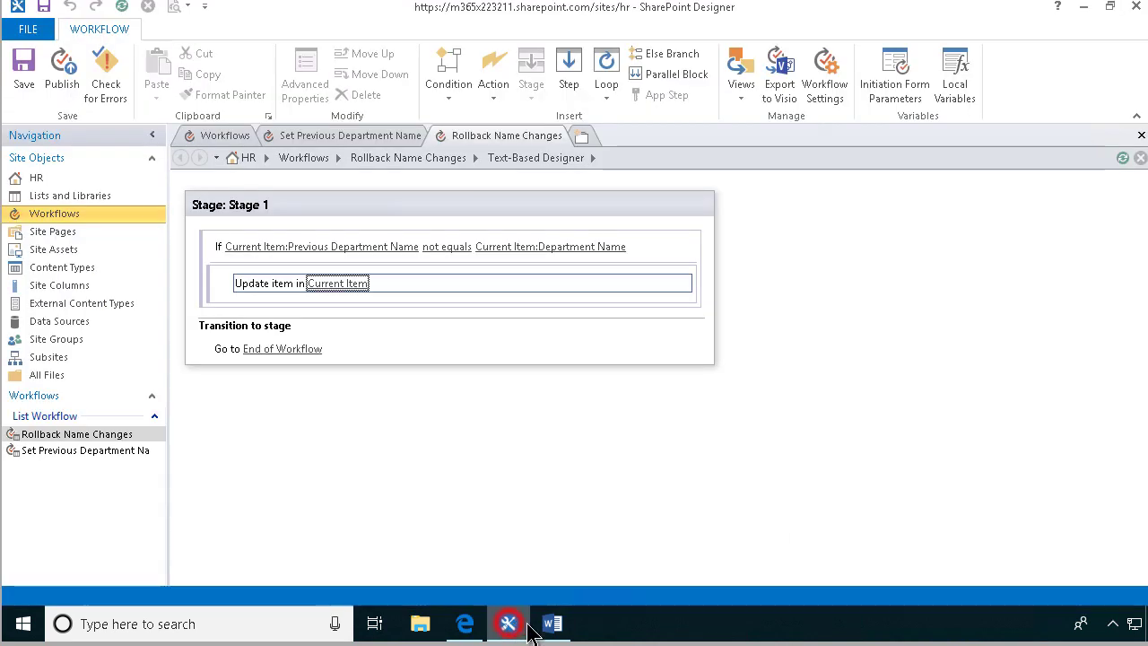
click(825, 76)
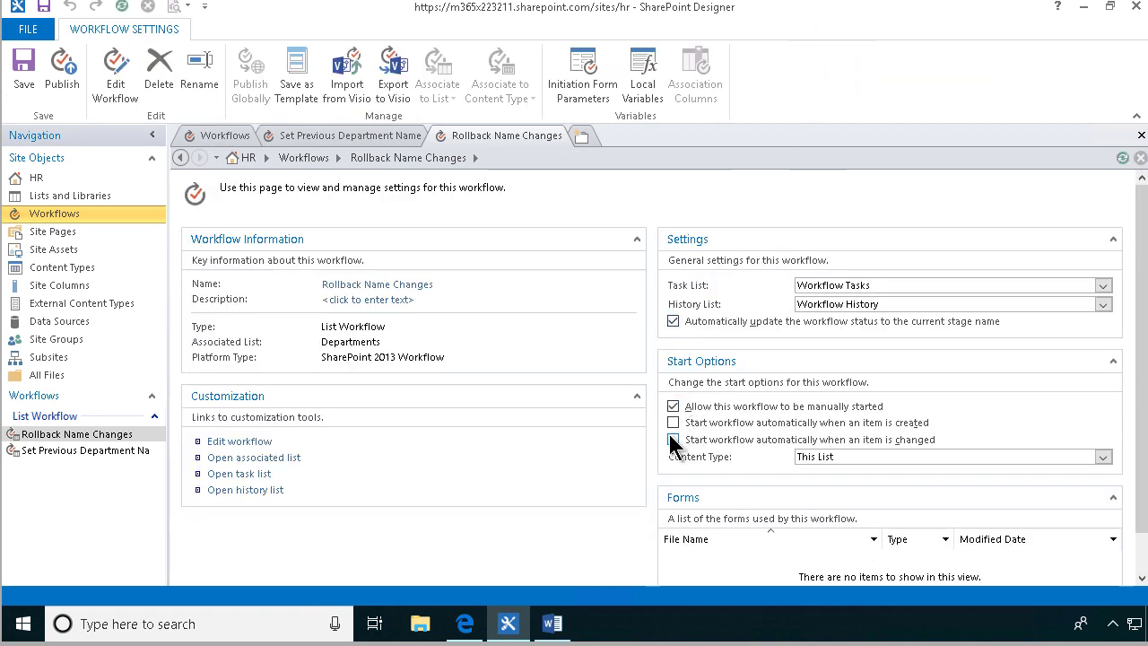
click(673, 440)
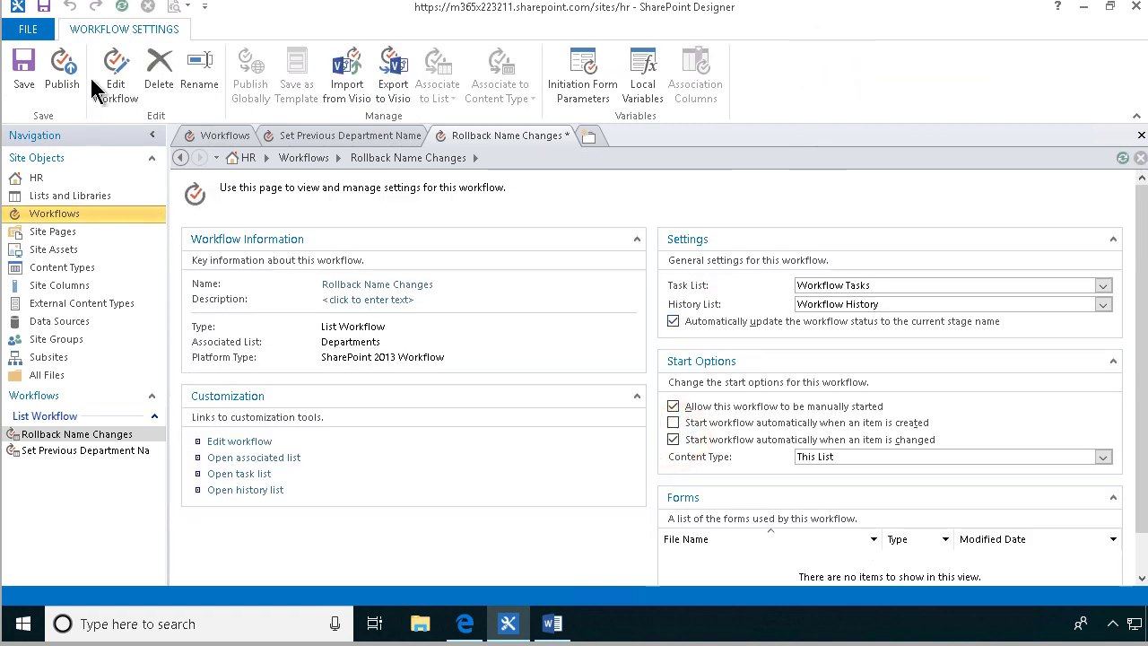
click(67, 68)
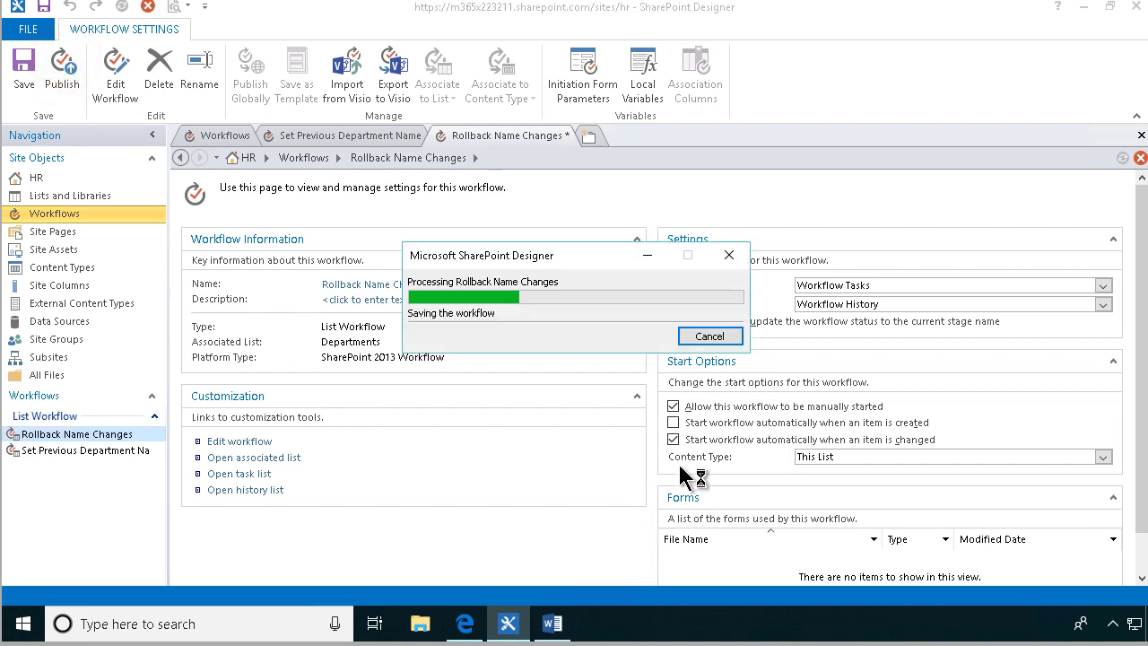
Step: Switch to Edge, start the Rollback Name Changes workflow manually on the Northwest item and reload the Departments list
mouse_move(474, 632)
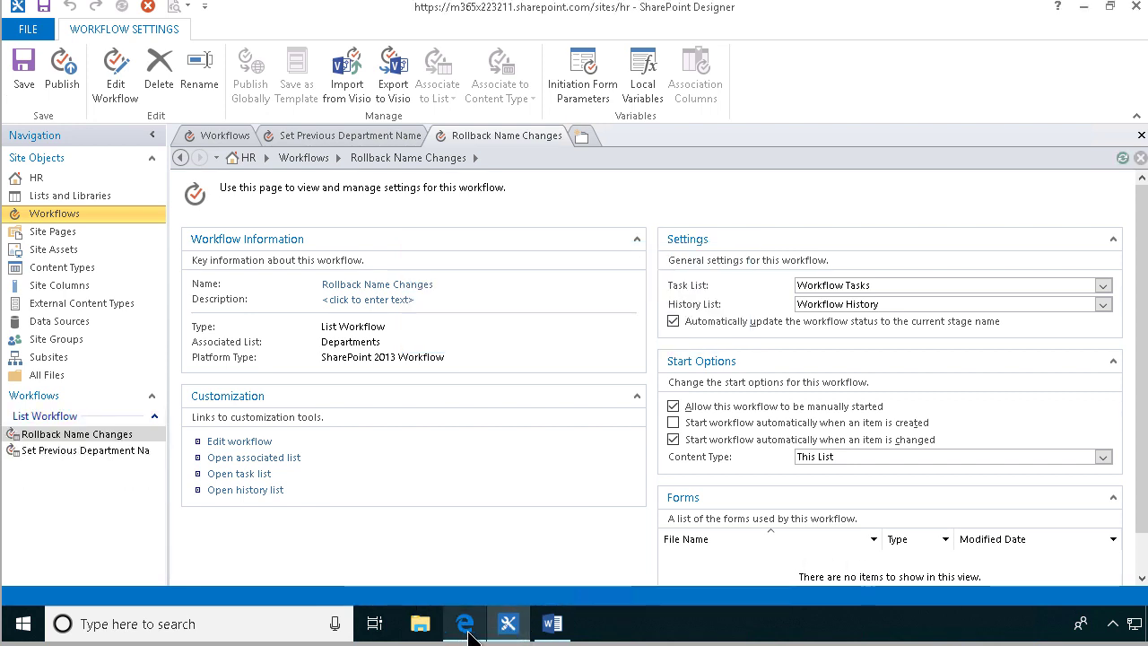
click(465, 625)
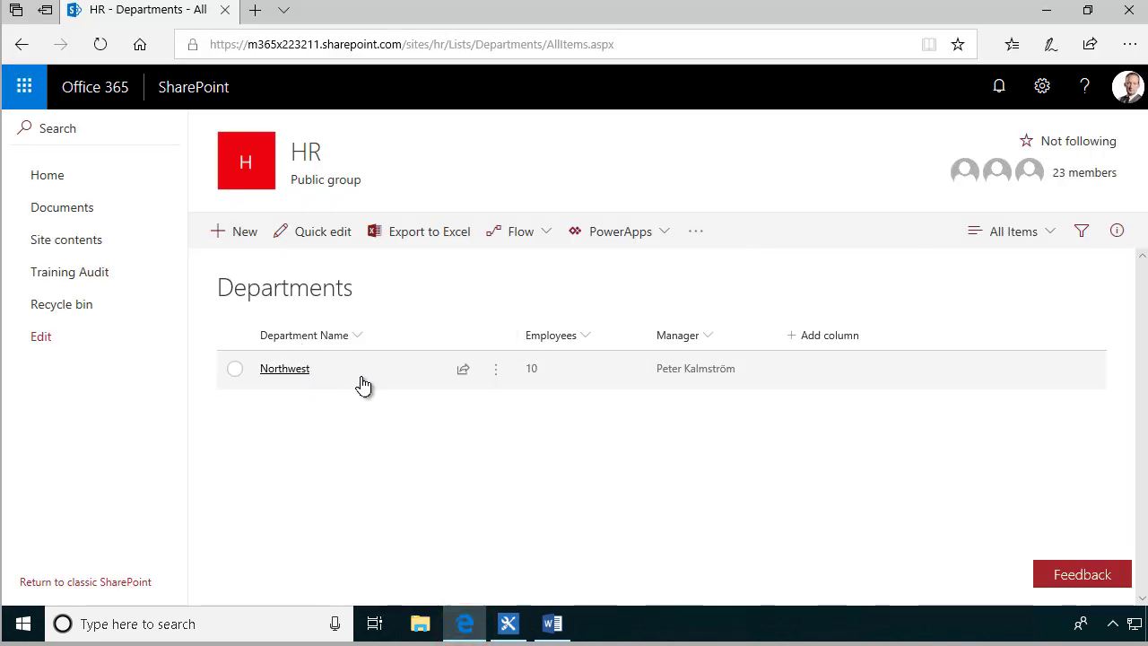
click(494, 371)
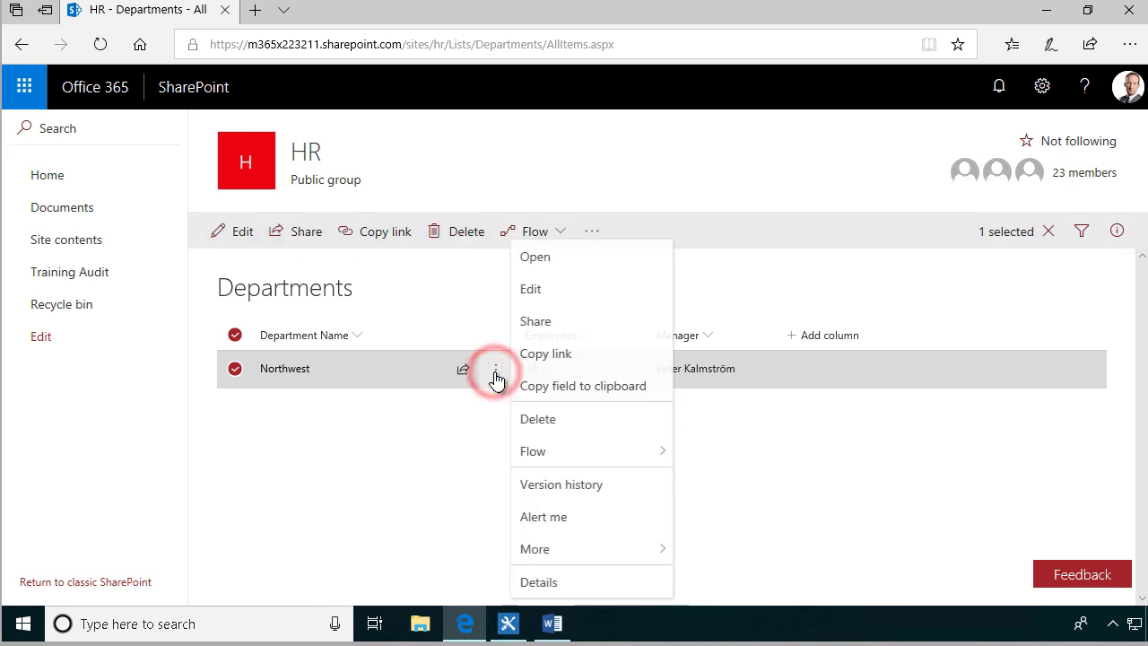
mouse_move(661, 558)
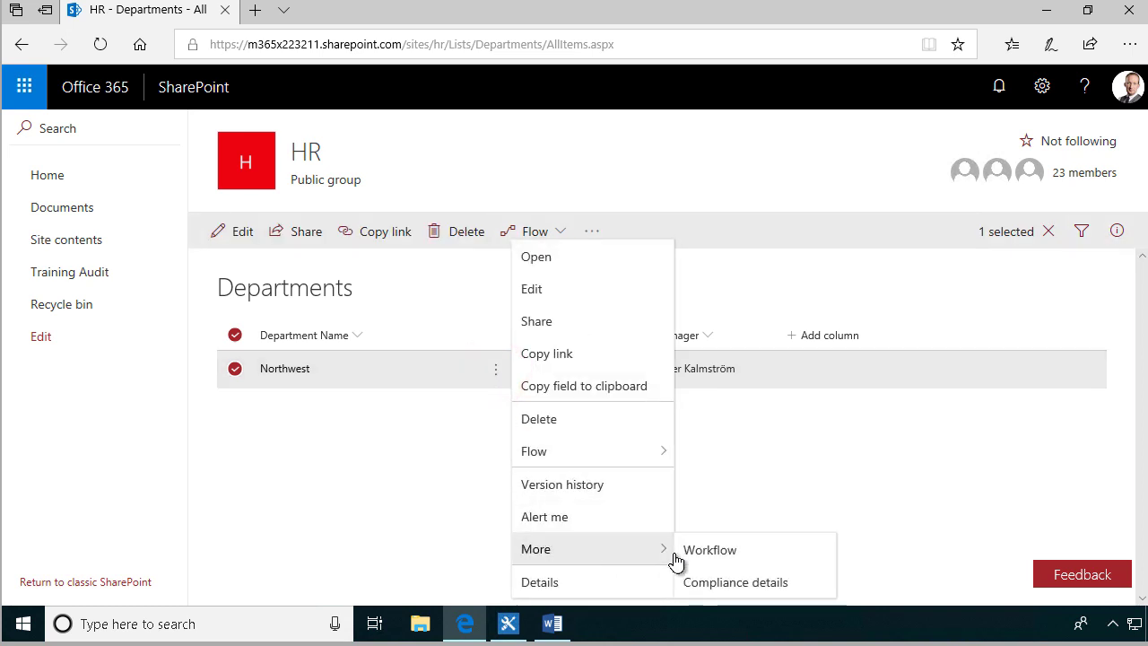
click(724, 553)
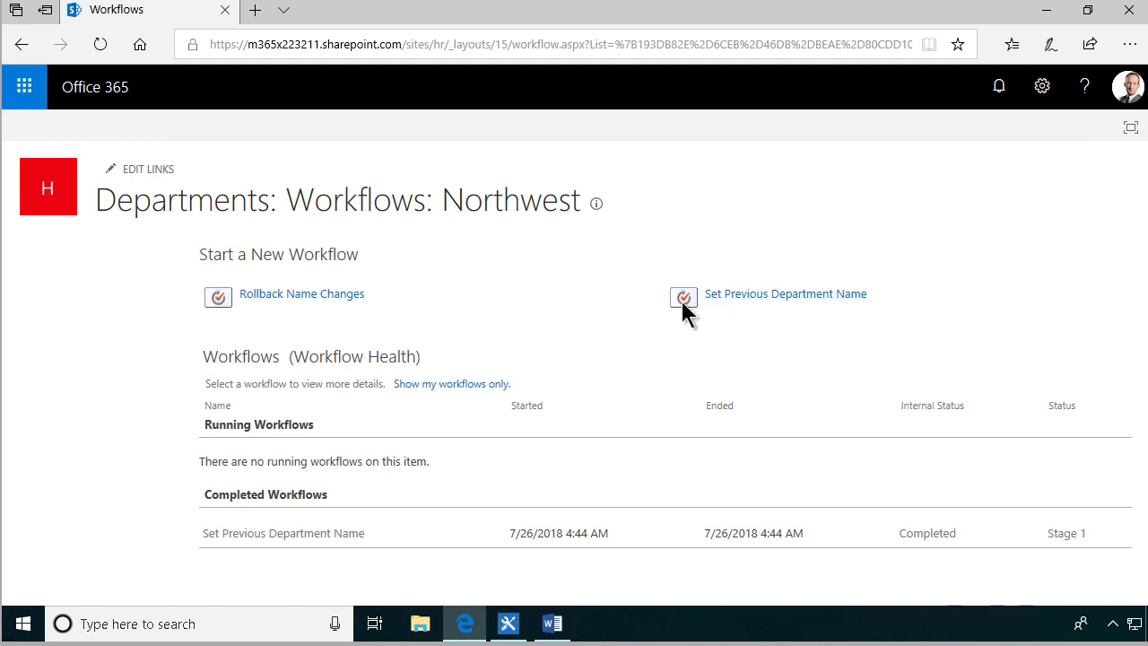
click(296, 298)
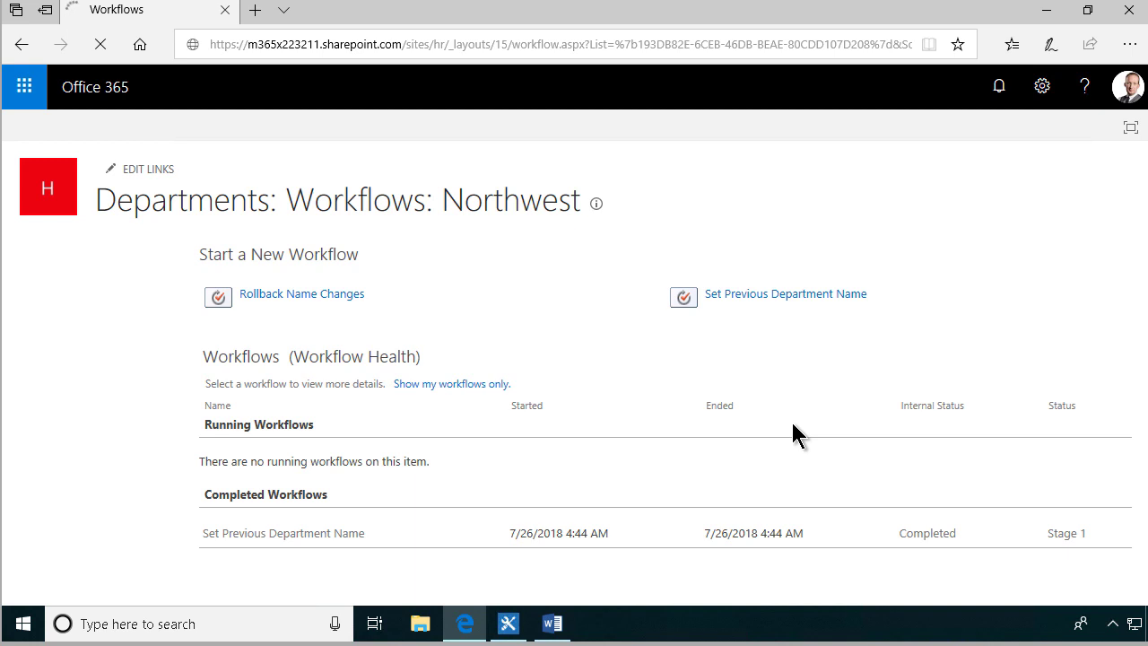
click(99, 44)
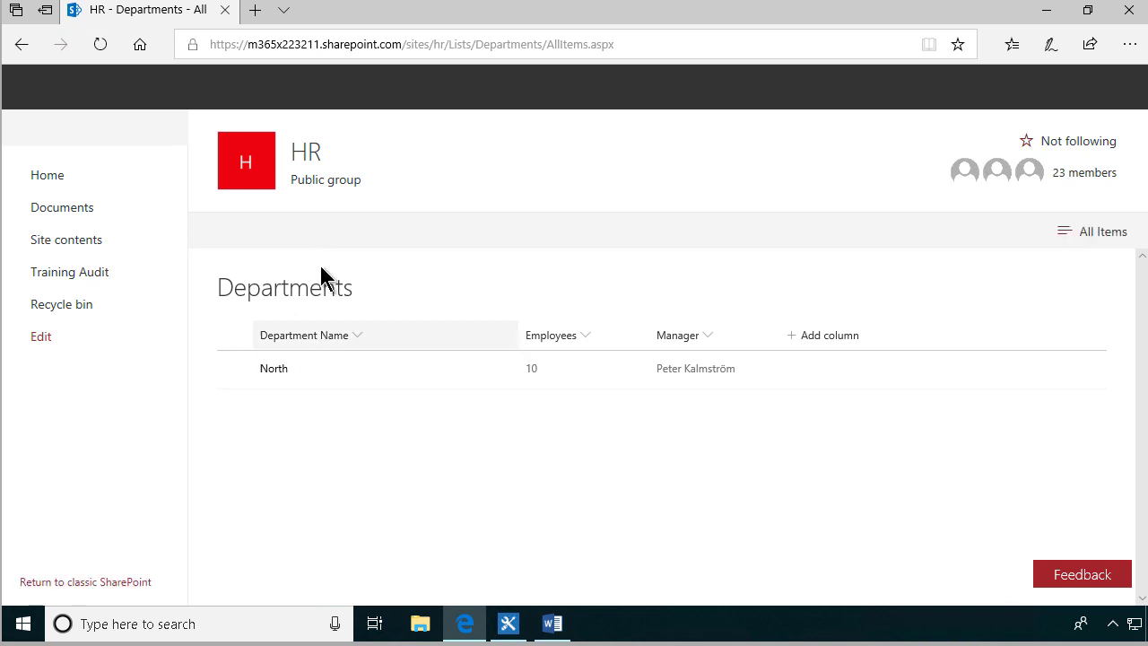
Step: Add a second department named East with 20 employees and a manager using quick edit
click(303, 227)
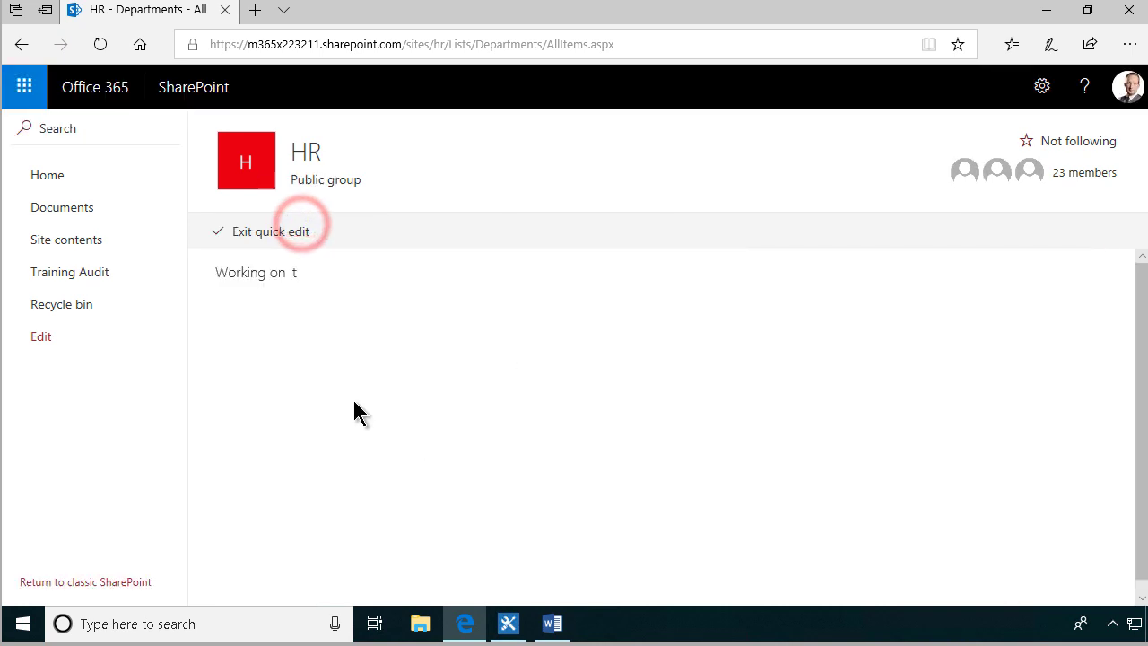
click(290, 353)
text(East)
key(Tab)
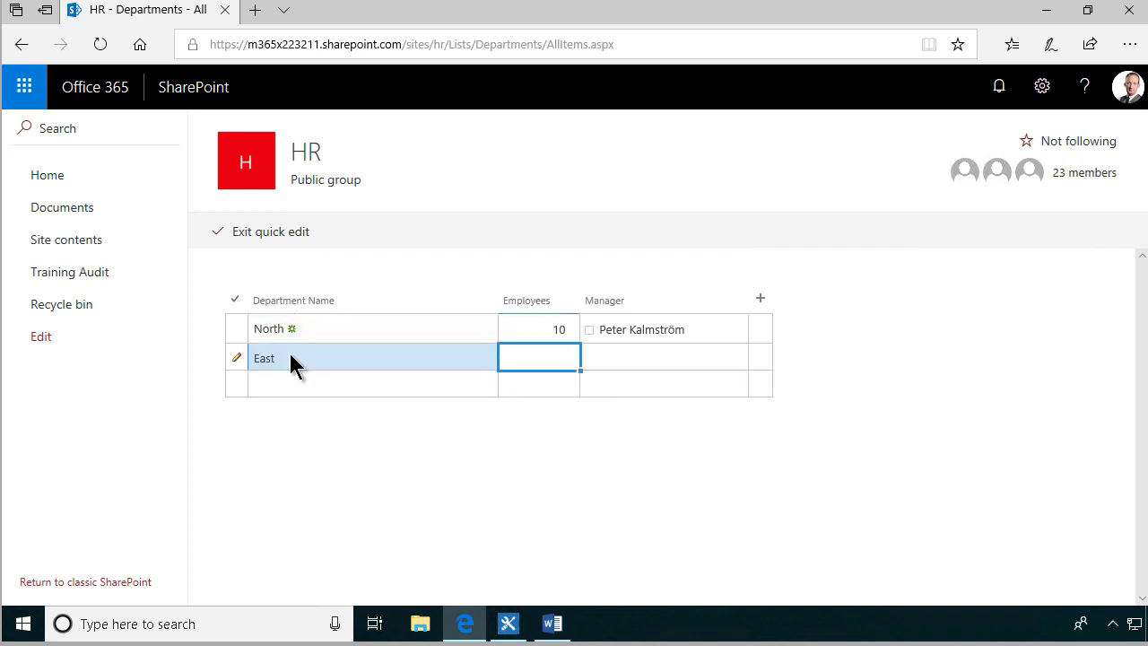
text(20)
key(Tab)
text(a)
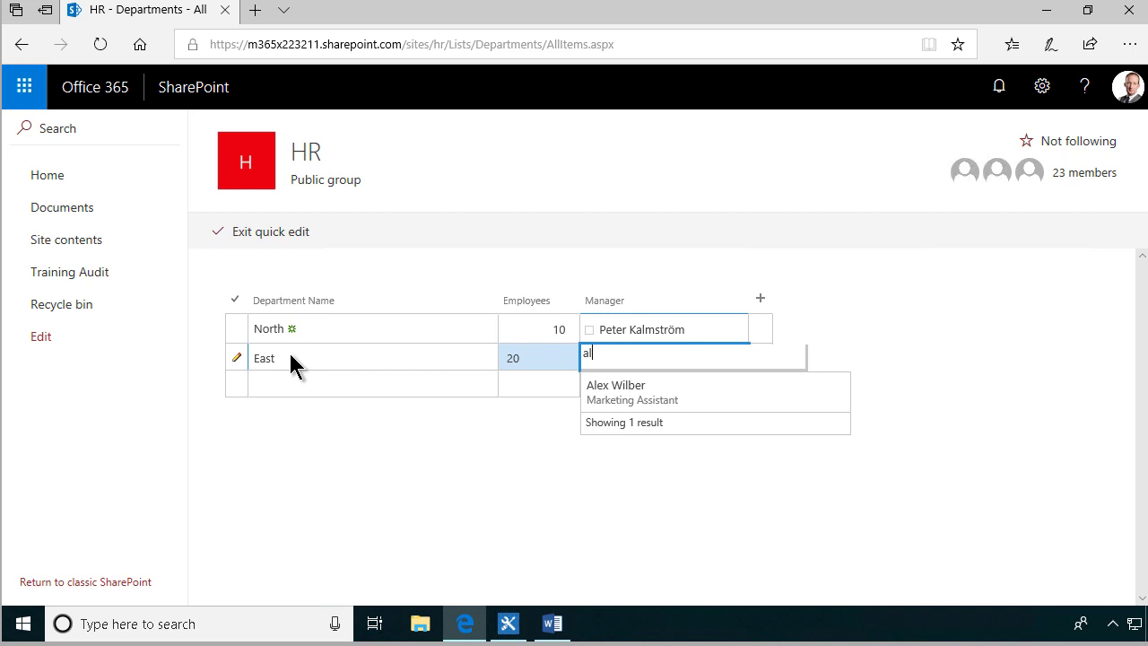
click(619, 387)
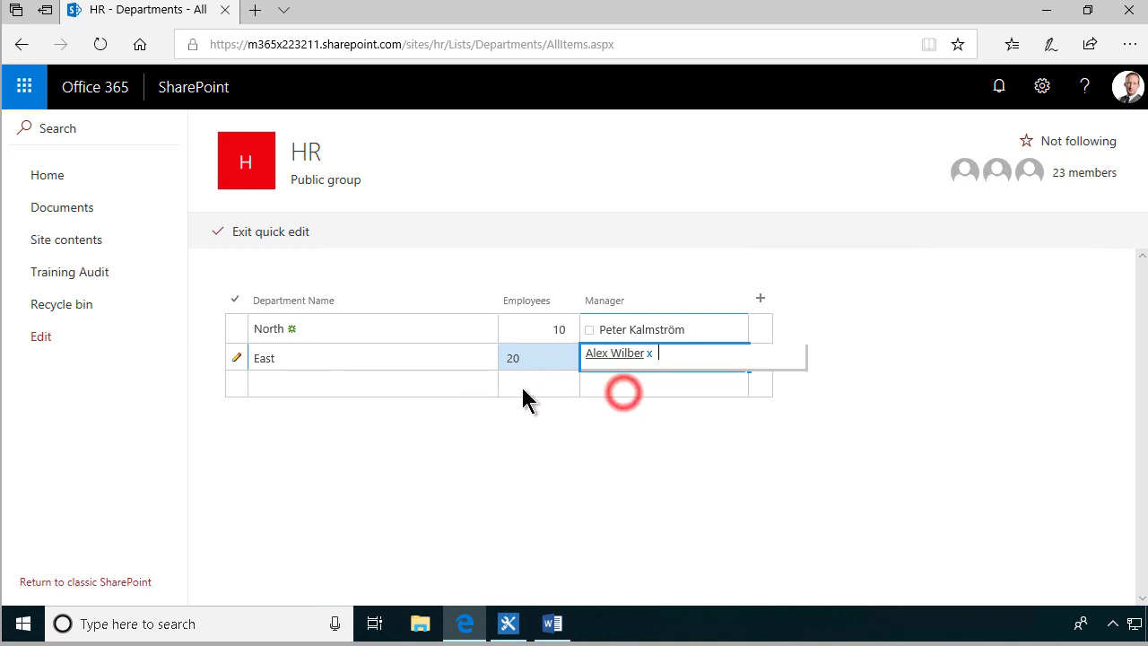
click(426, 379)
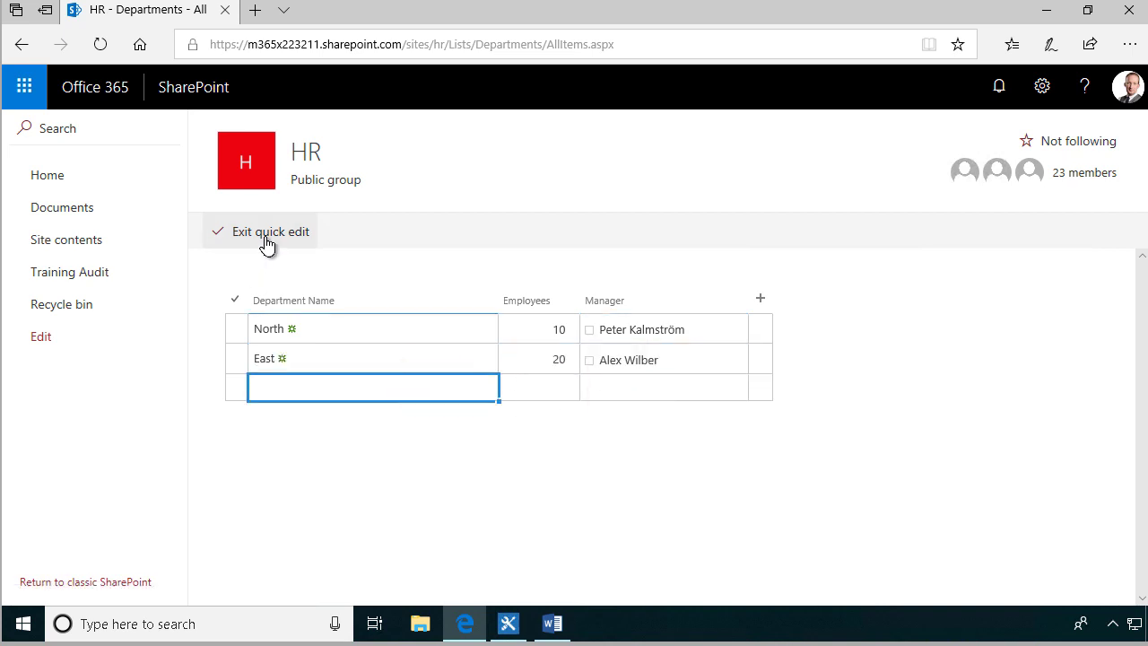
click(265, 236)
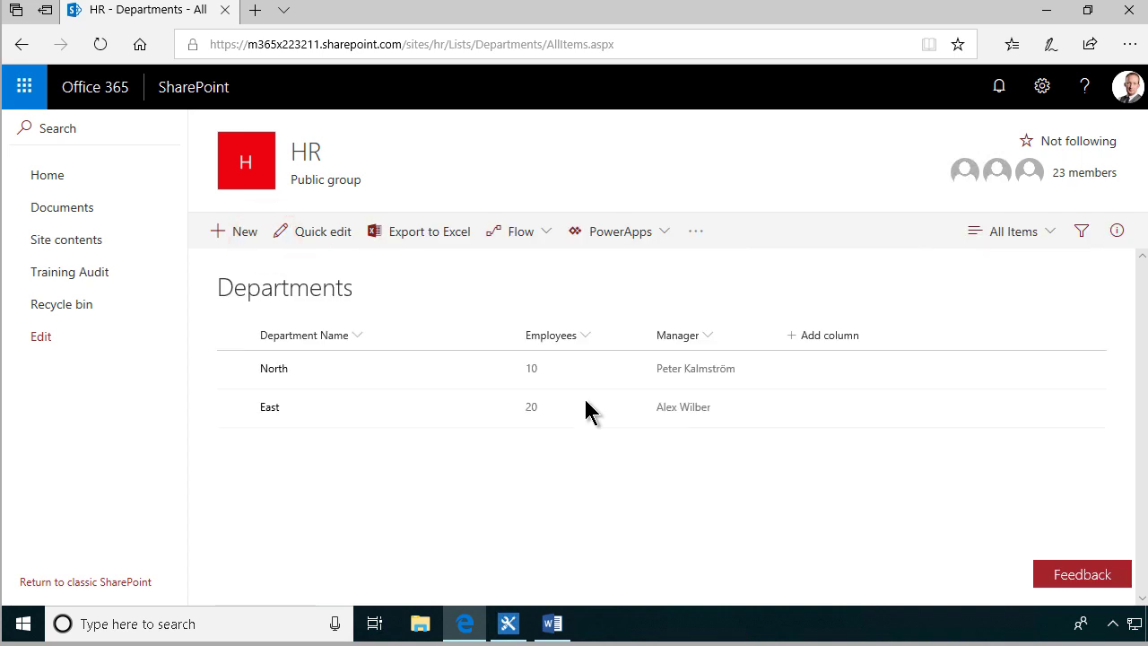
Step: Rename the East department as East and West in quick edit and save the change
click(315, 231)
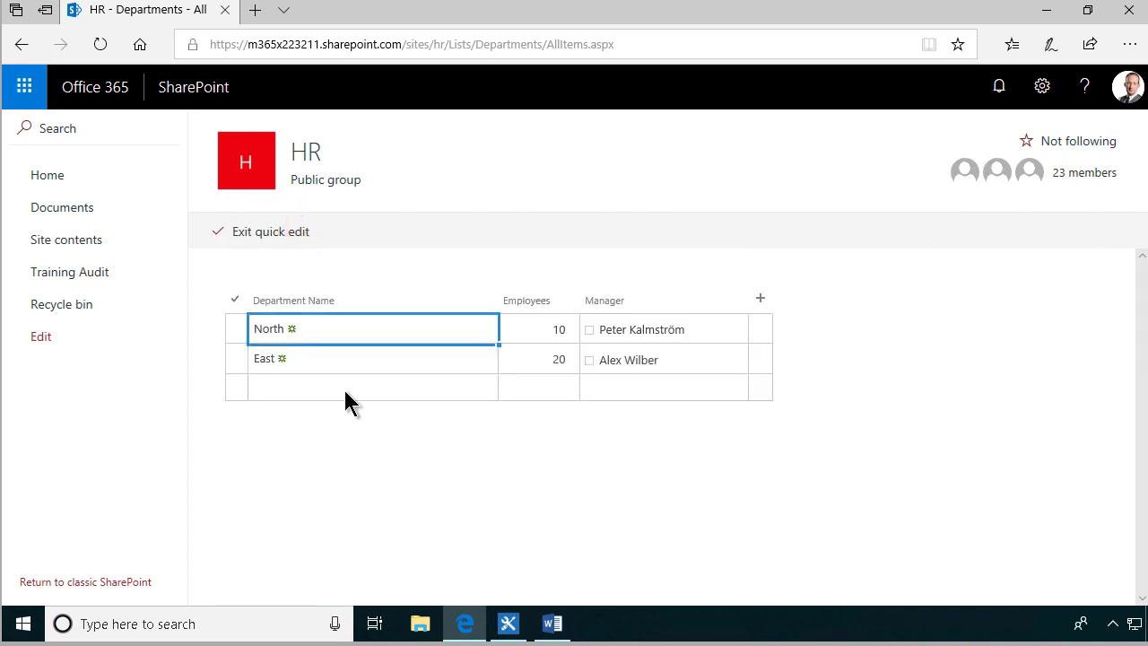
click(316, 358)
click(315, 358)
text(an)
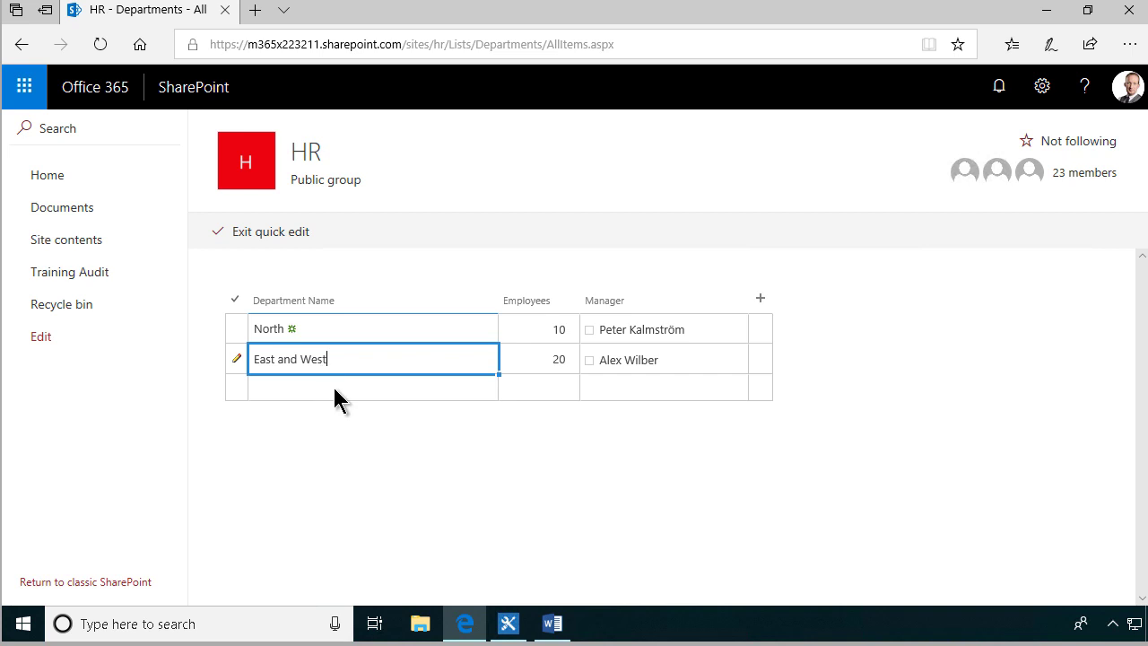
text(d West)
click(334, 387)
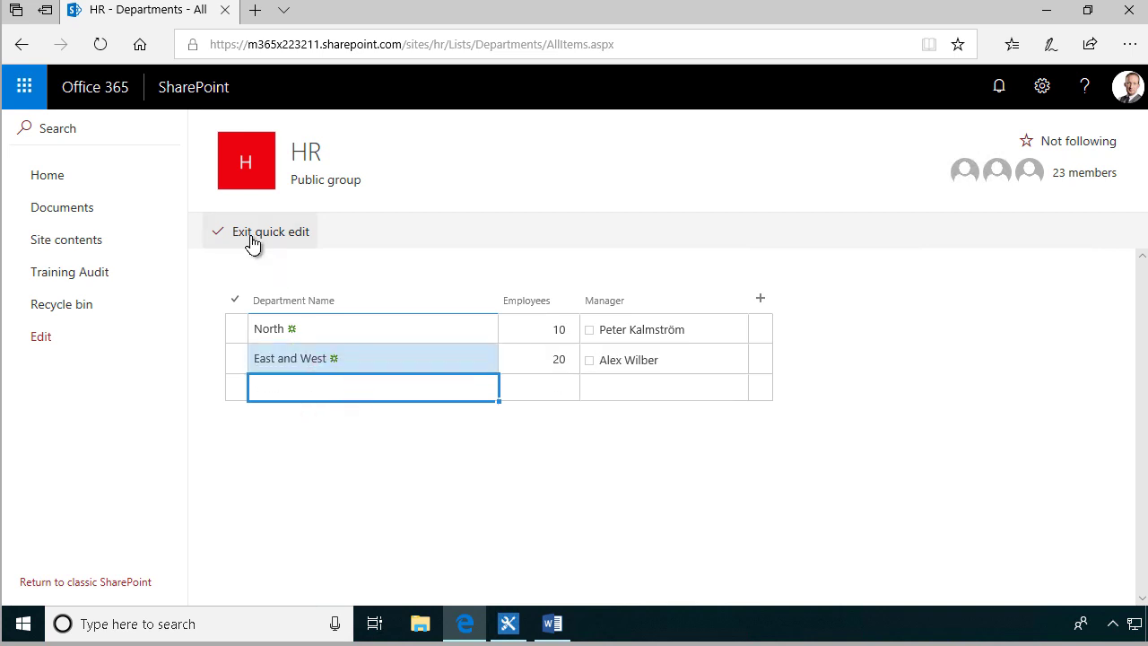
click(252, 243)
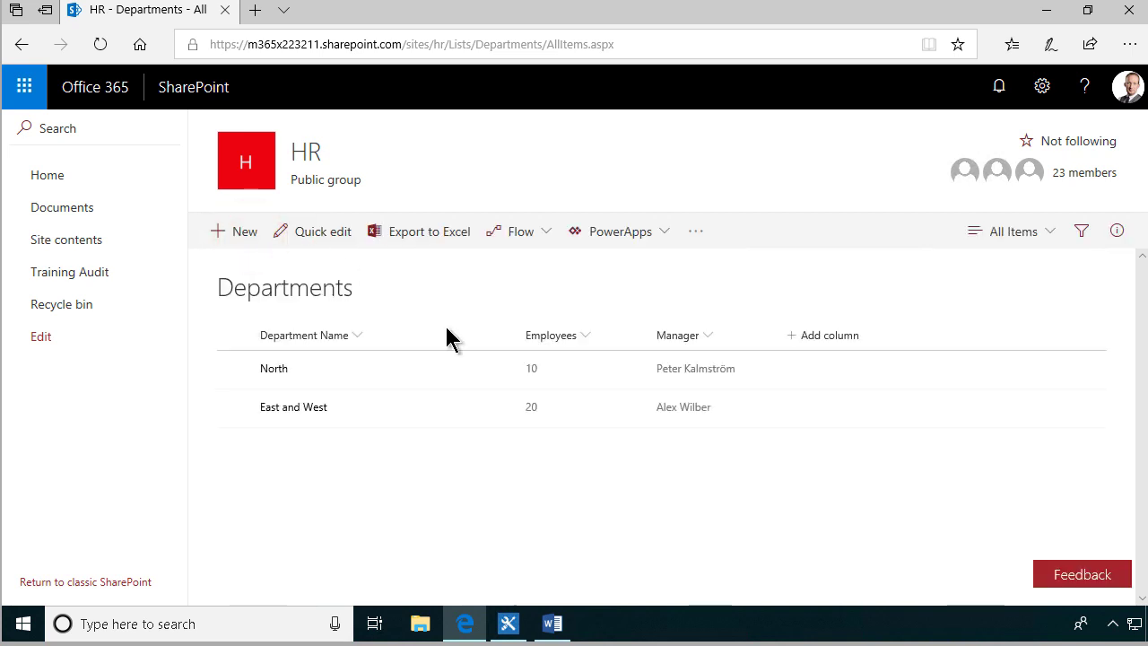
Step: Reload the Departments list and review the version history of the 20-employee department for the rolled-back name change
click(101, 44)
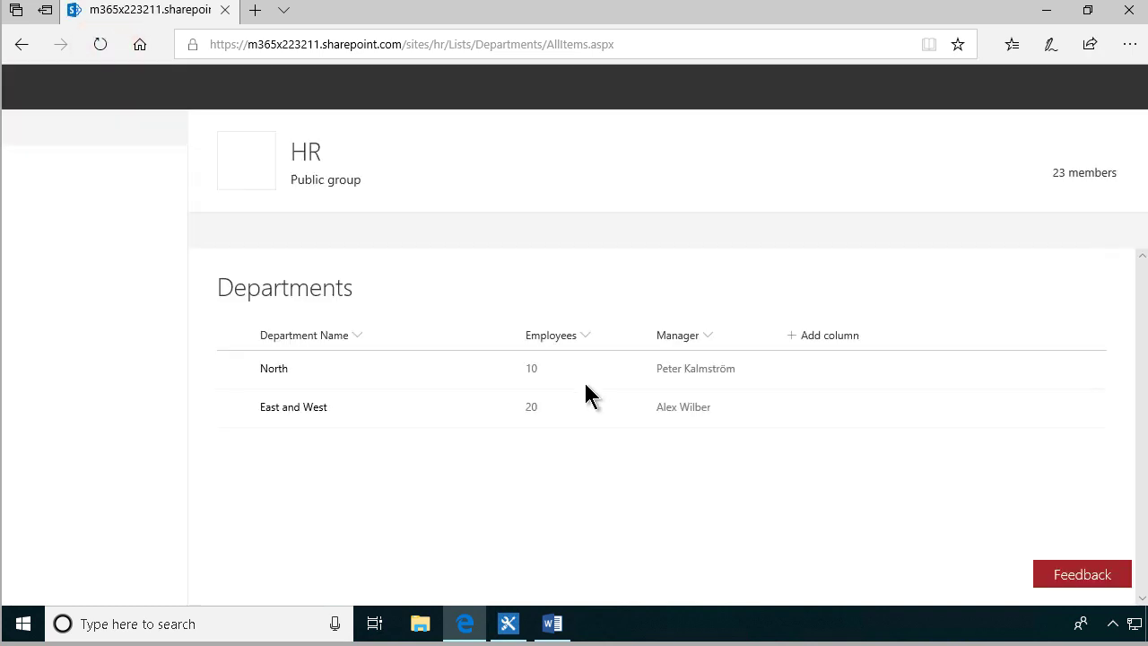
click(111, 49)
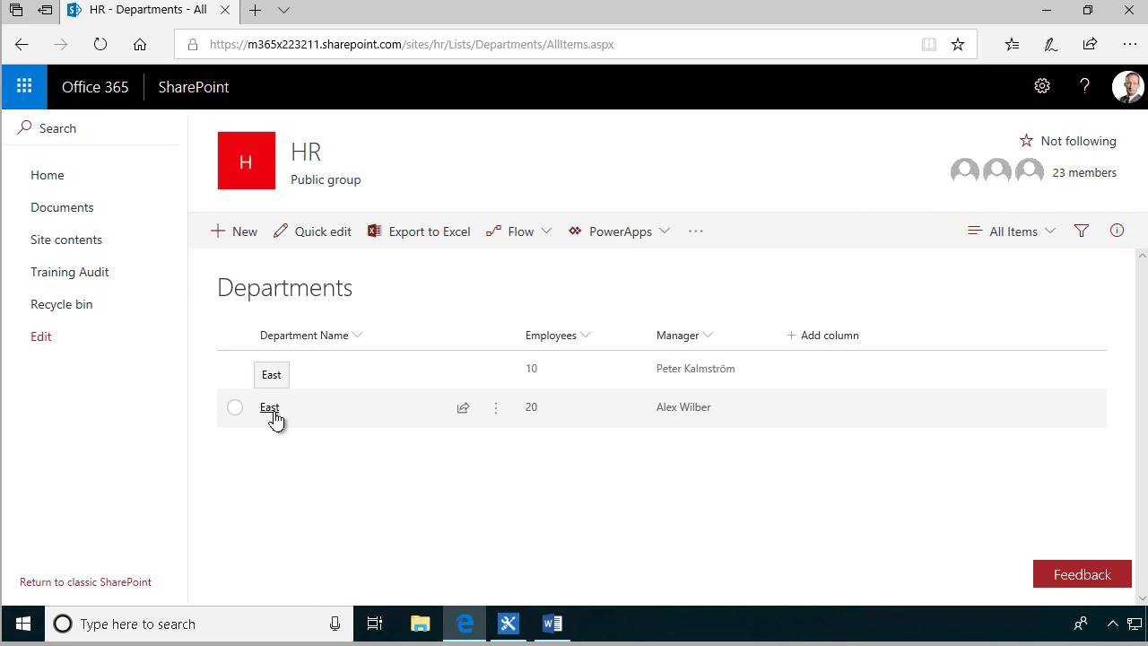
click(501, 419)
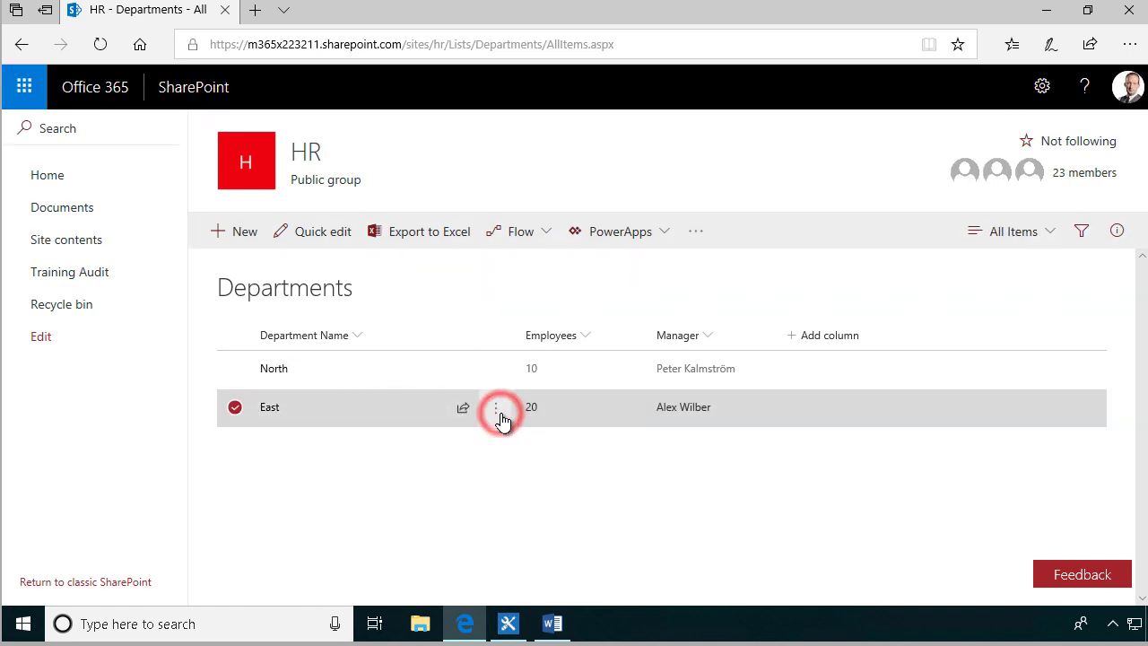
click(568, 476)
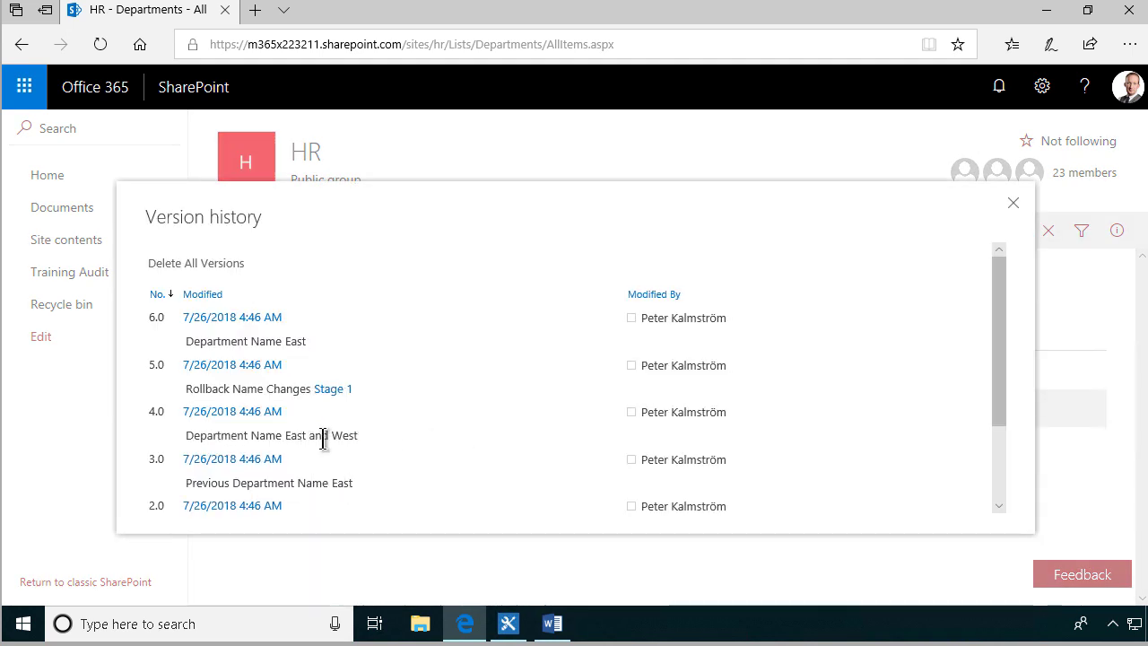
mouse_move(343, 441)
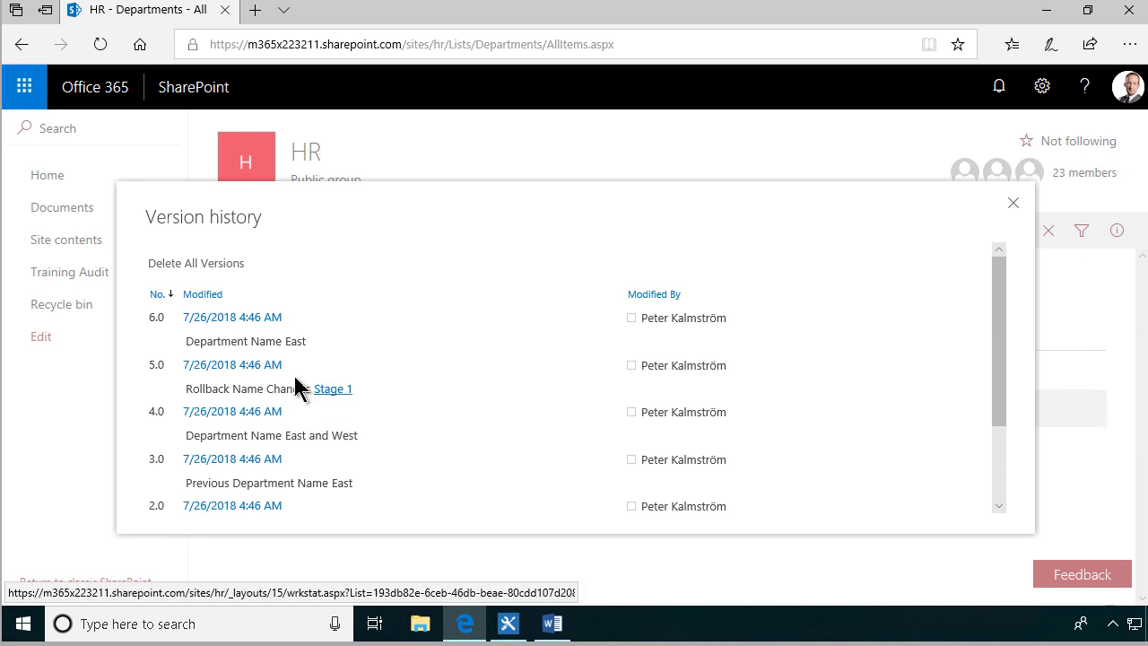
click(1015, 203)
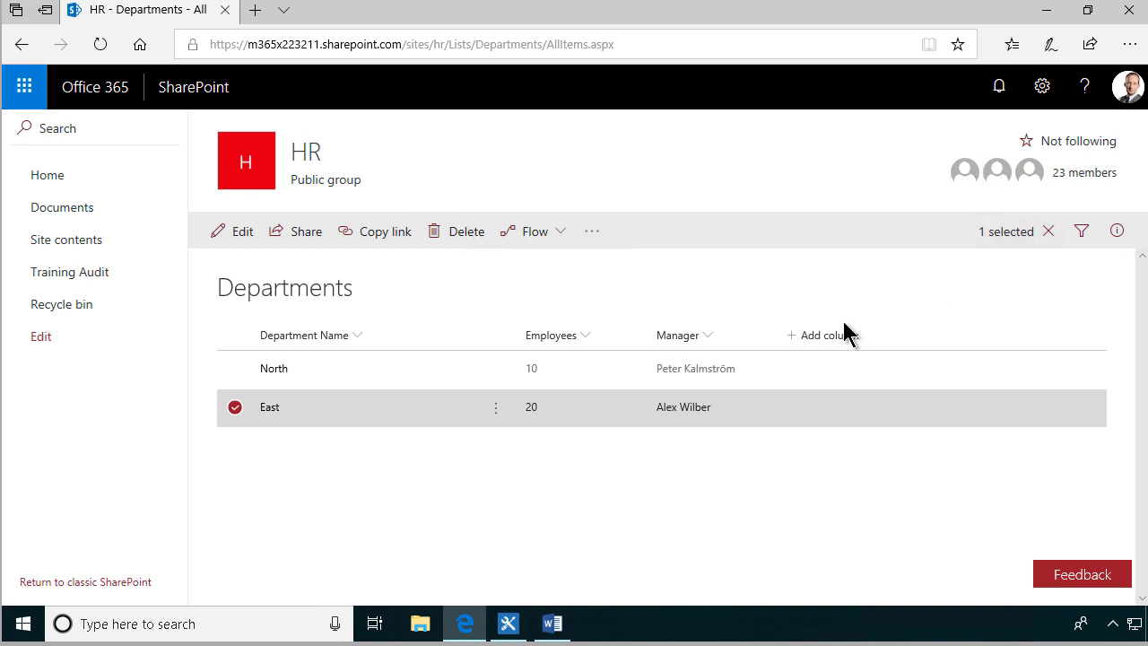
Step: Open the Contoso Department content type from the HR site's settings and review its columns
click(1041, 86)
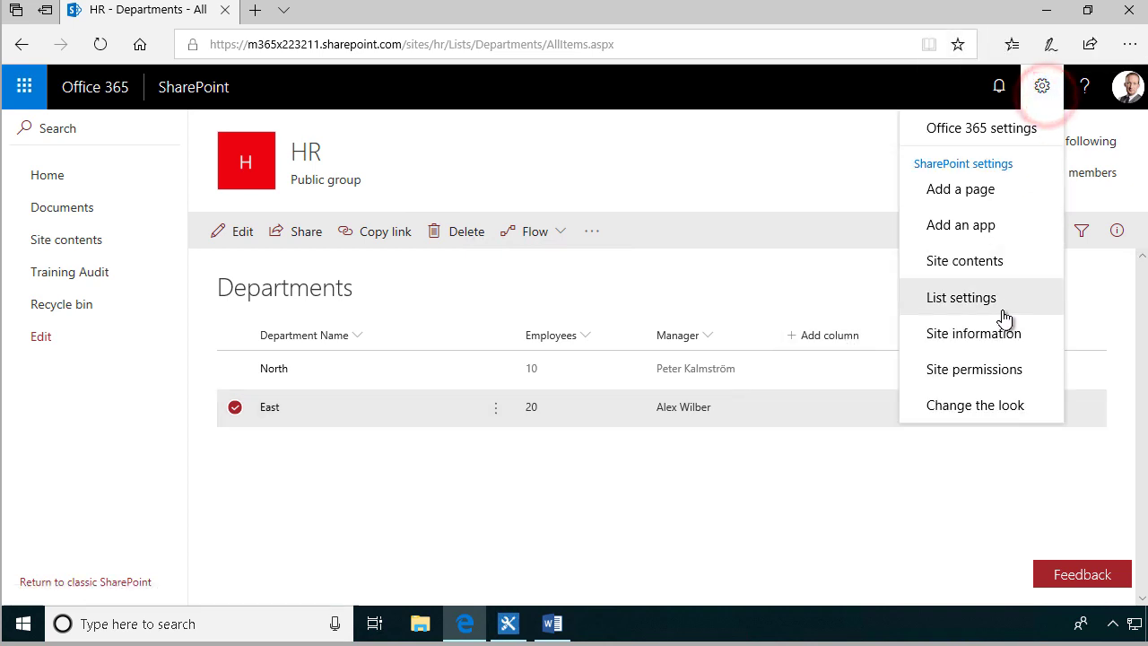
click(987, 336)
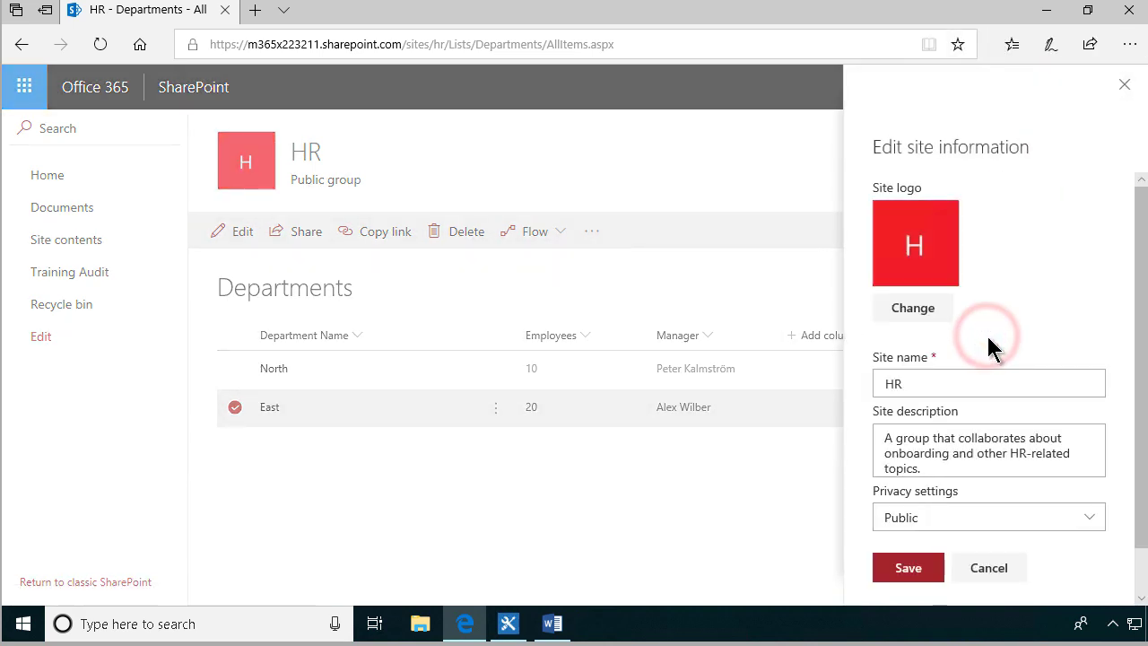
scroll(987, 466, down, 1)
click(954, 561)
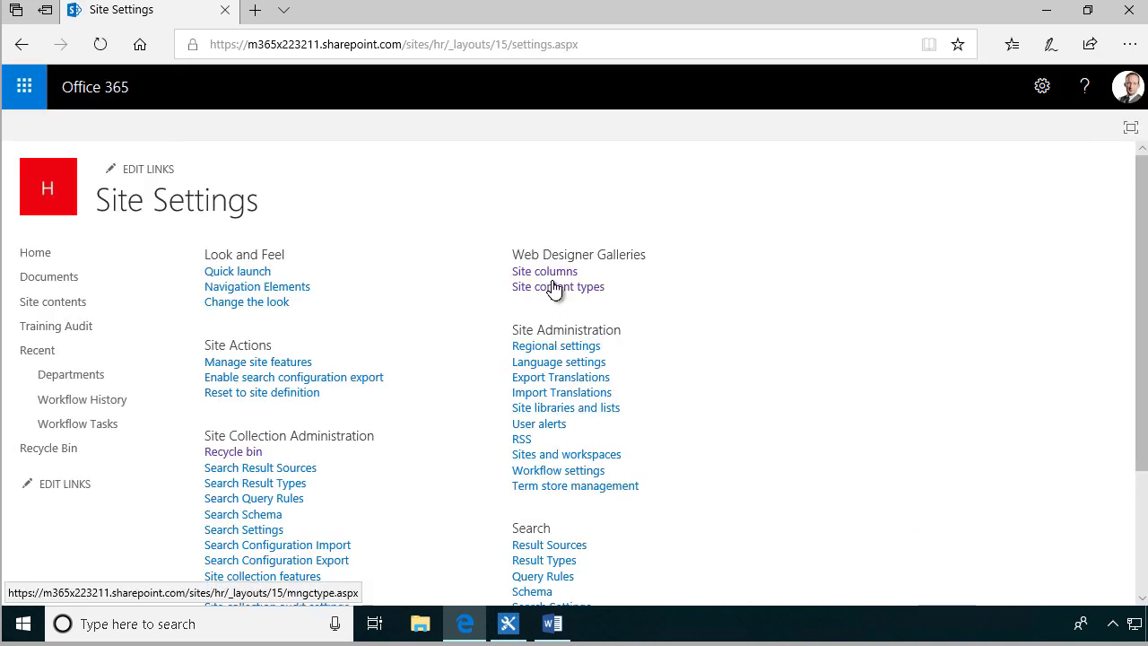
click(554, 287)
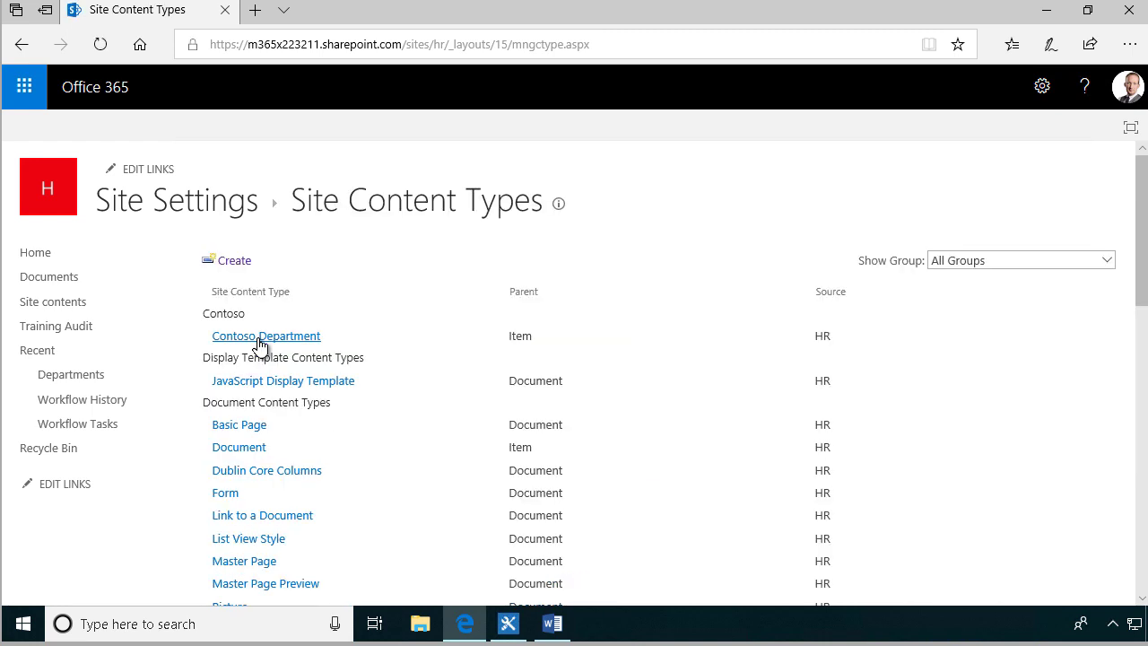
click(260, 343)
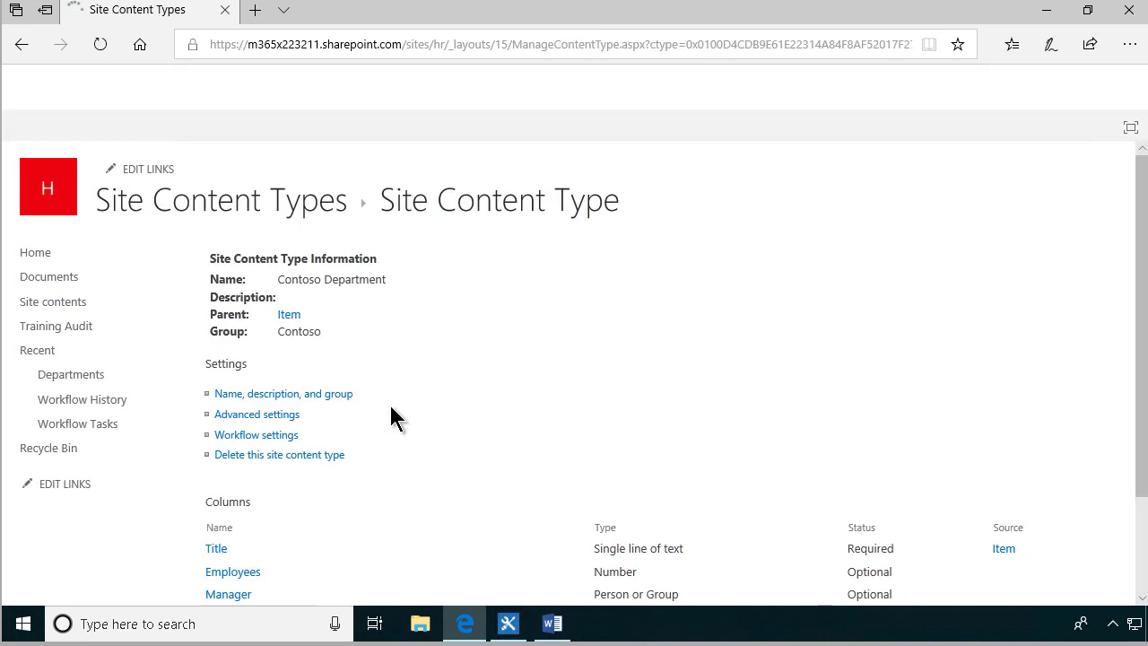
scroll(394, 417, down, 3)
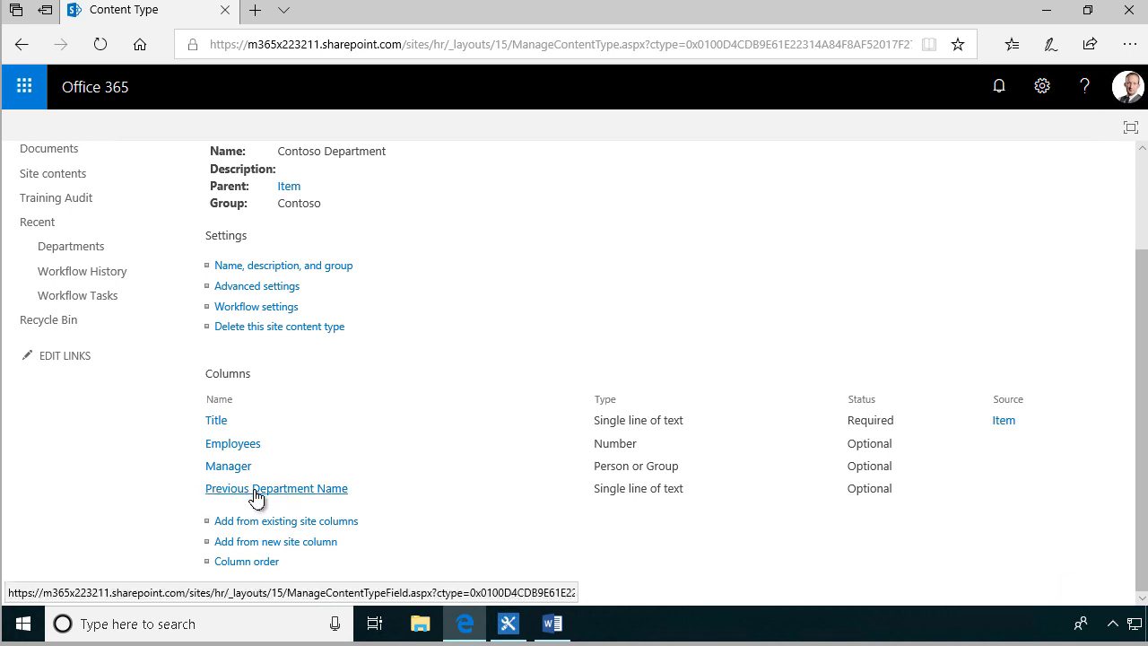
scroll(375, 388, up, 3)
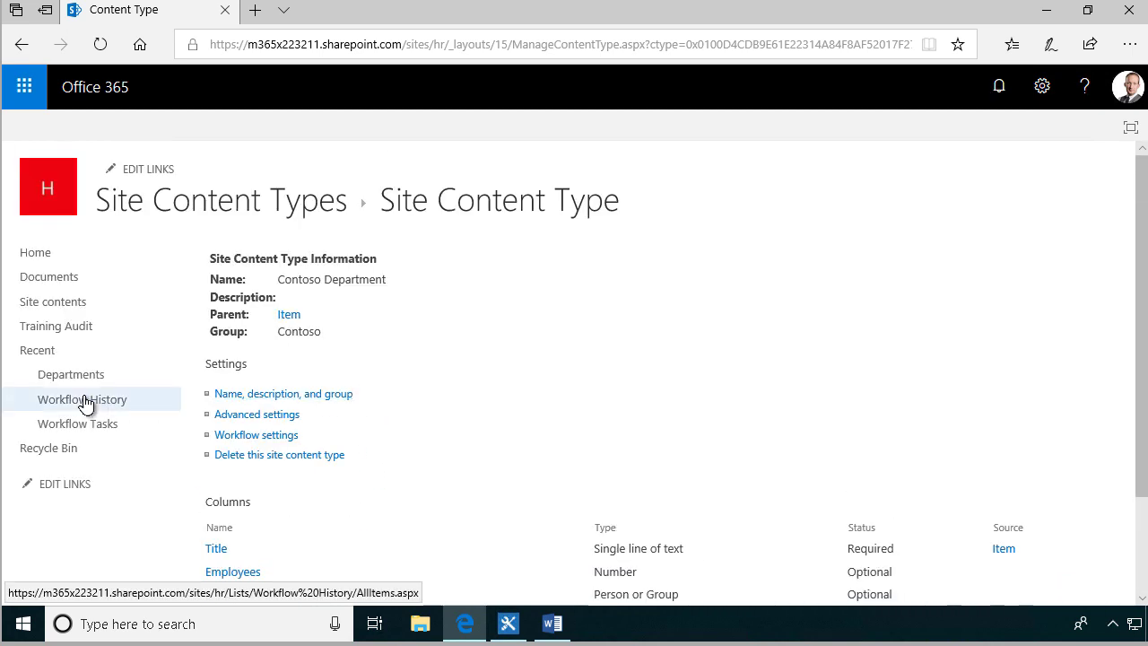
Step: Open the Departments list in a separate browser tab and inspect the fields of its new item form without saving
right_click(95, 376)
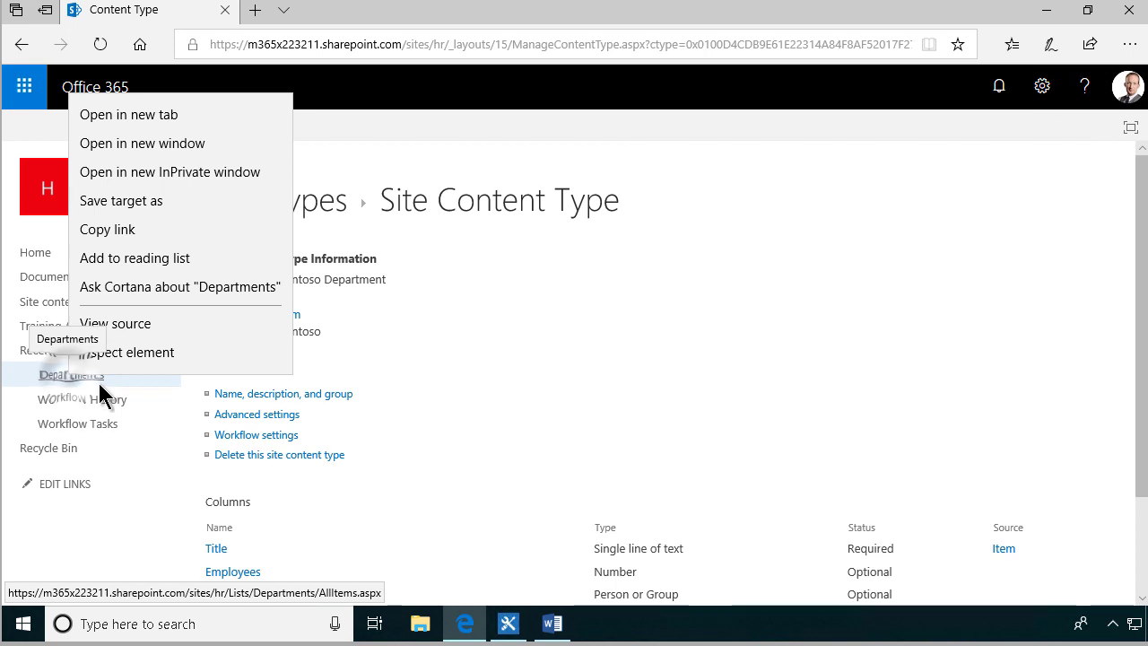
click(128, 115)
click(288, 19)
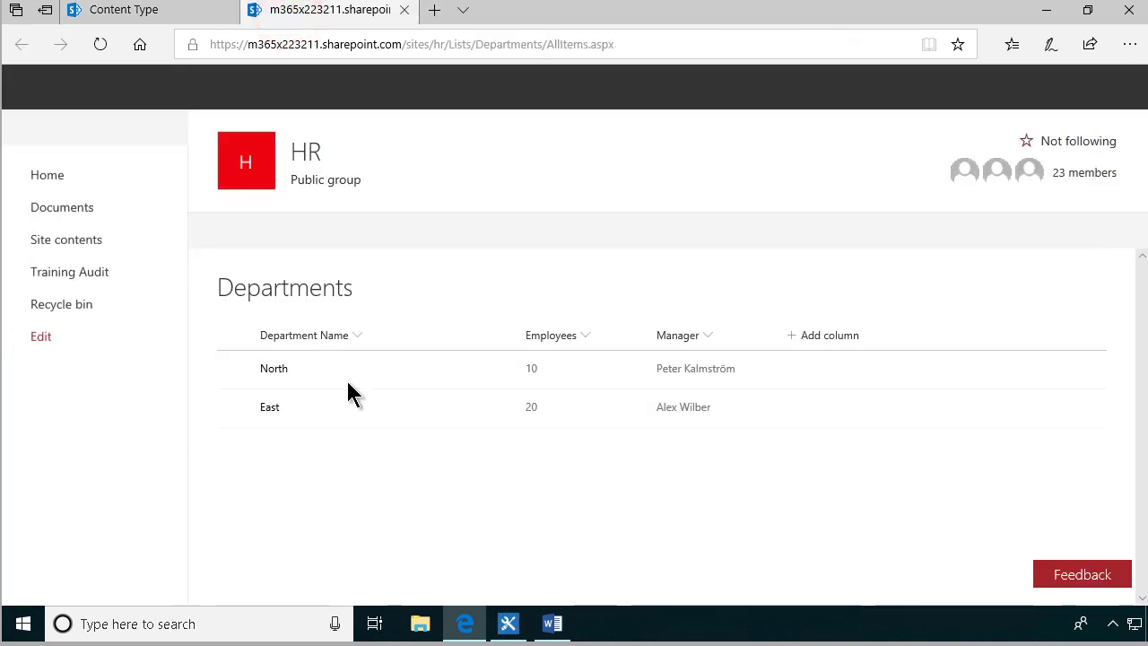
click(228, 233)
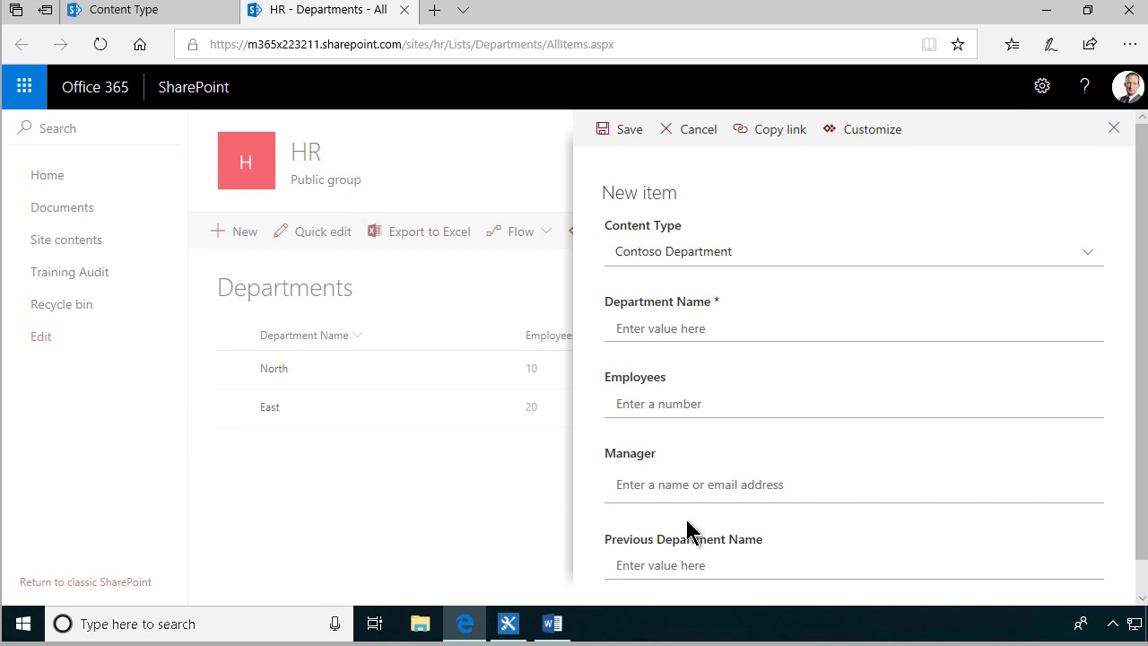
scroll(687, 529, down, 1)
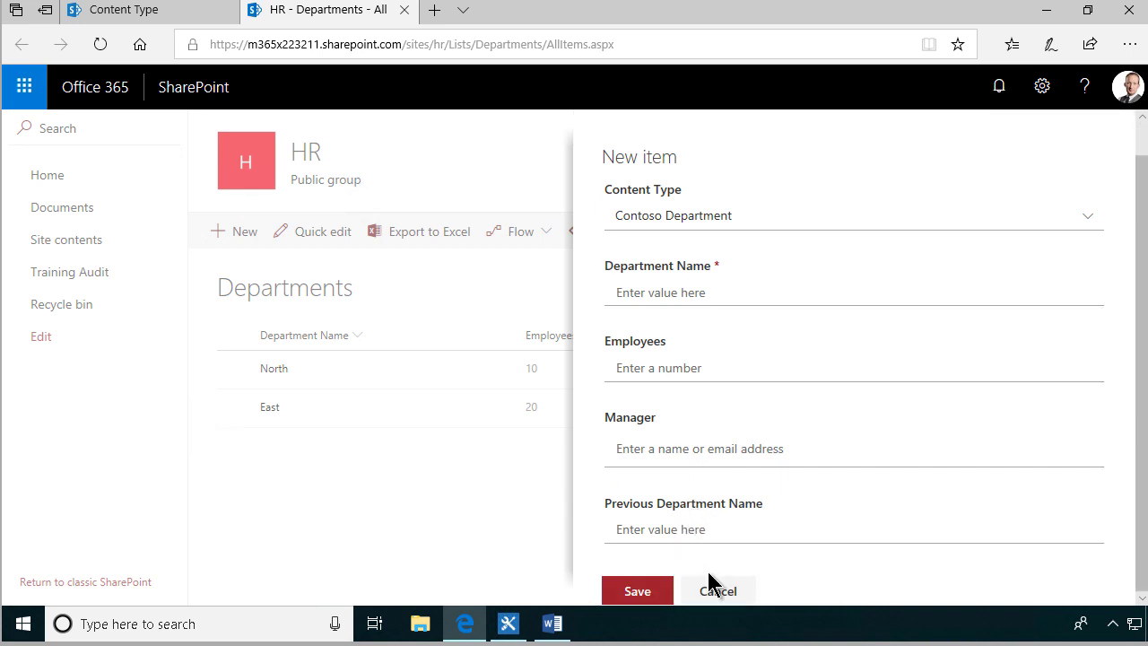
scroll(750, 405, up, 1)
scroll(712, 377, down, 1)
click(726, 589)
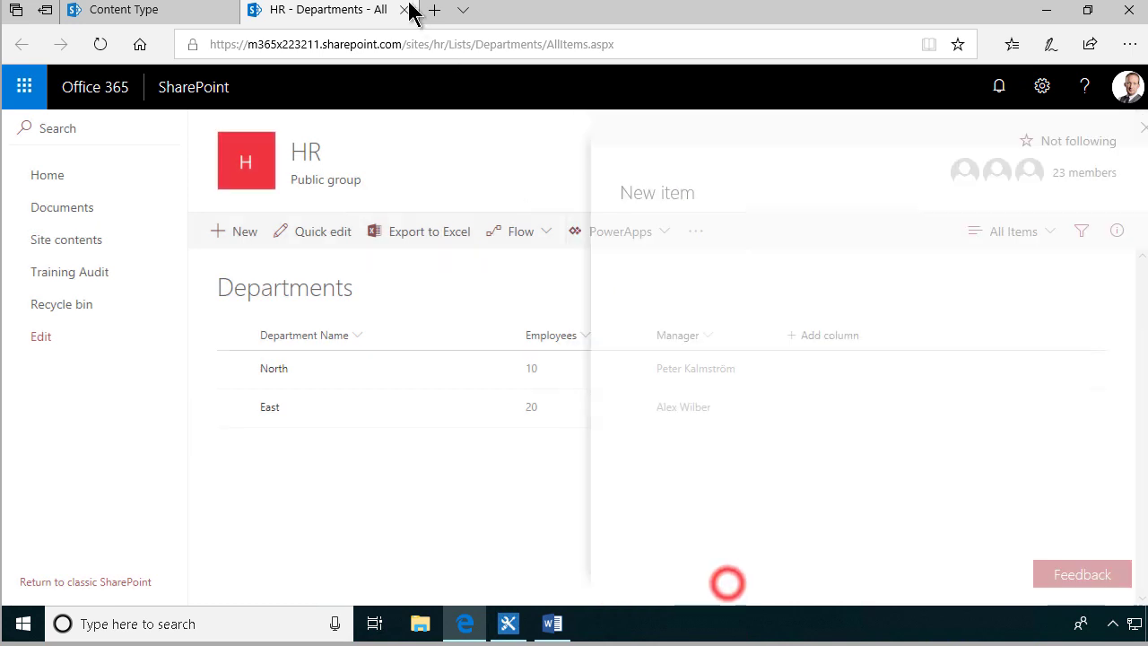
Step: Set the Previous Department Name column to Hidden in the Contoso Department content type and save the setting
click(168, 18)
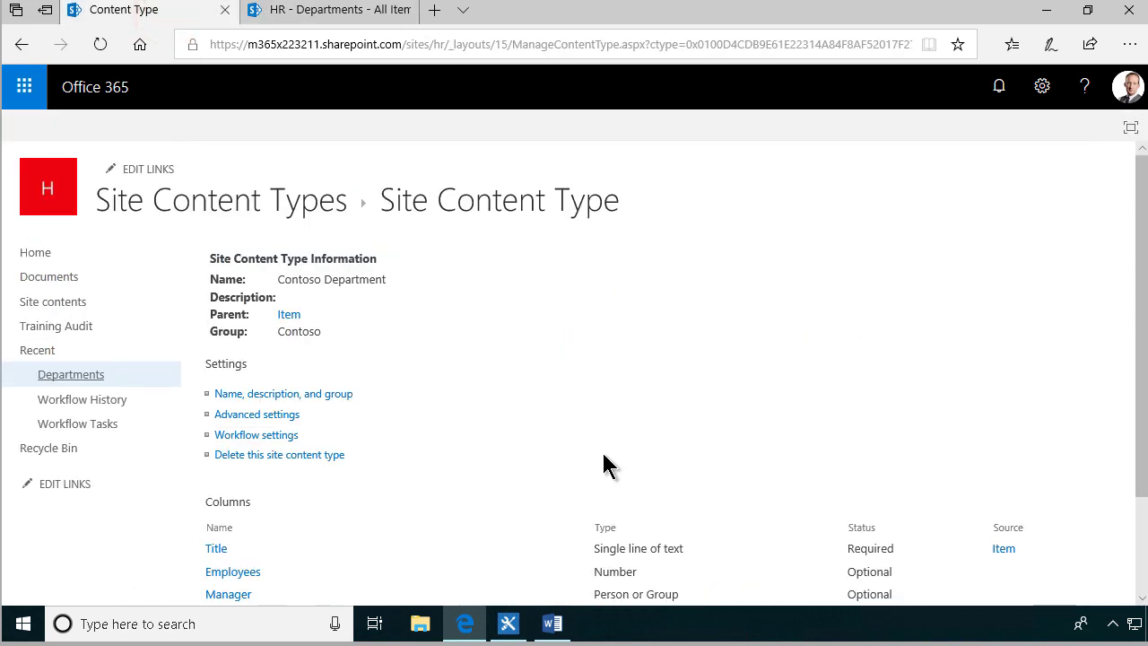
scroll(573, 475, down, 3)
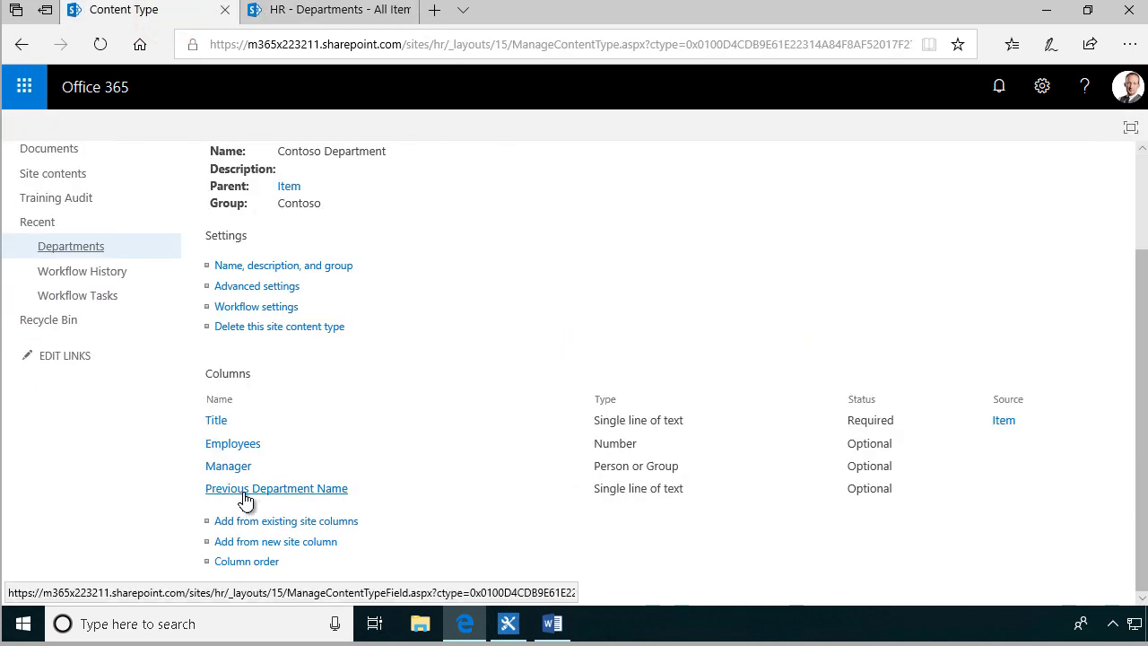
click(276, 490)
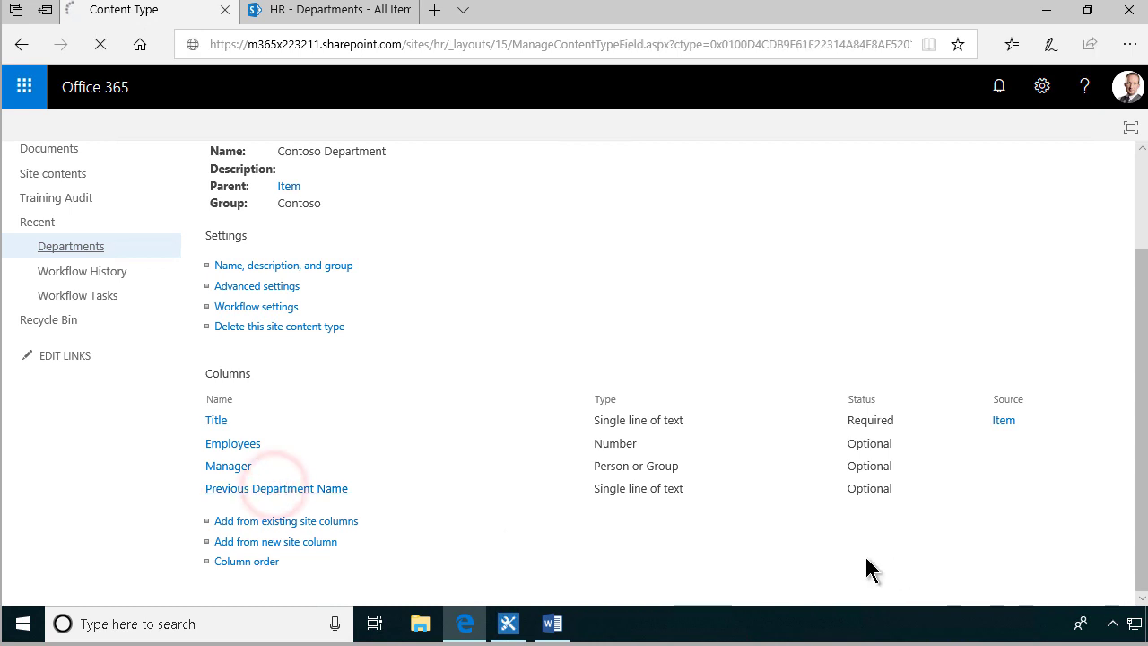
scroll(574, 502, down, 2)
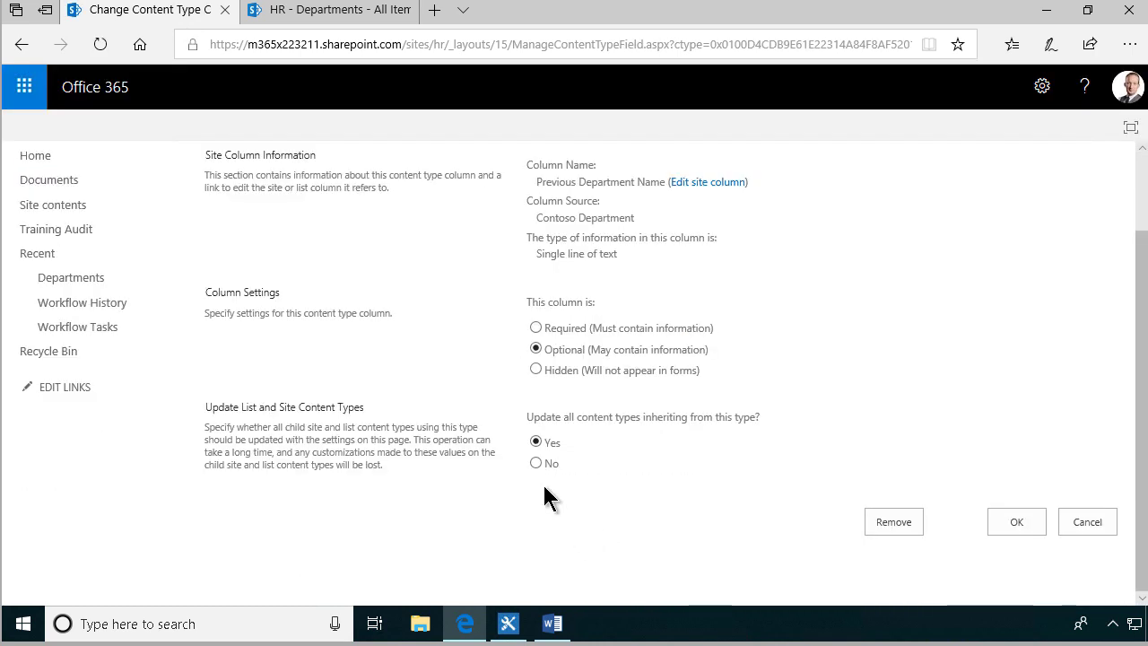
click(537, 369)
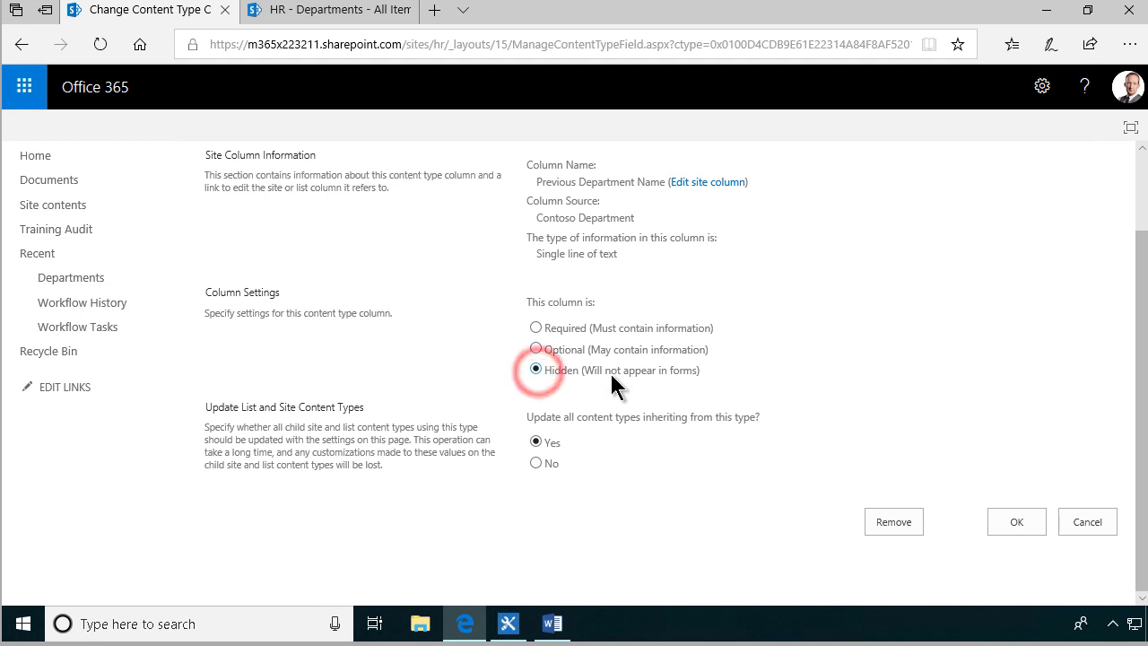
click(1026, 522)
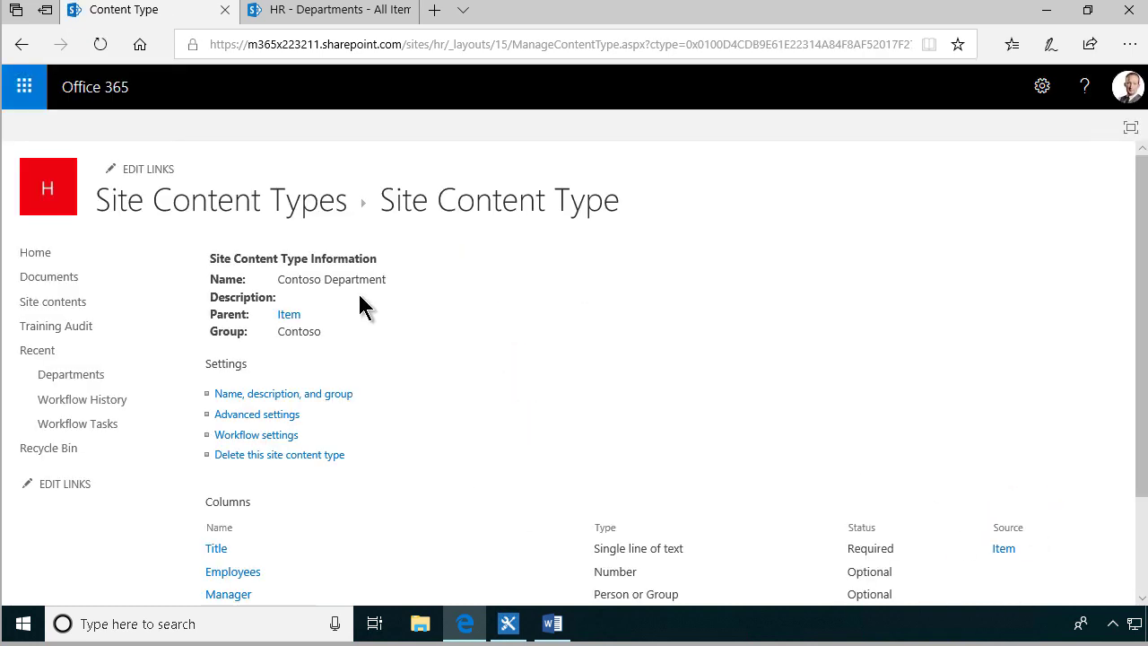
Step: Reload the Departments list and check the new item form's fields and content type choices without saving
click(292, 11)
click(100, 44)
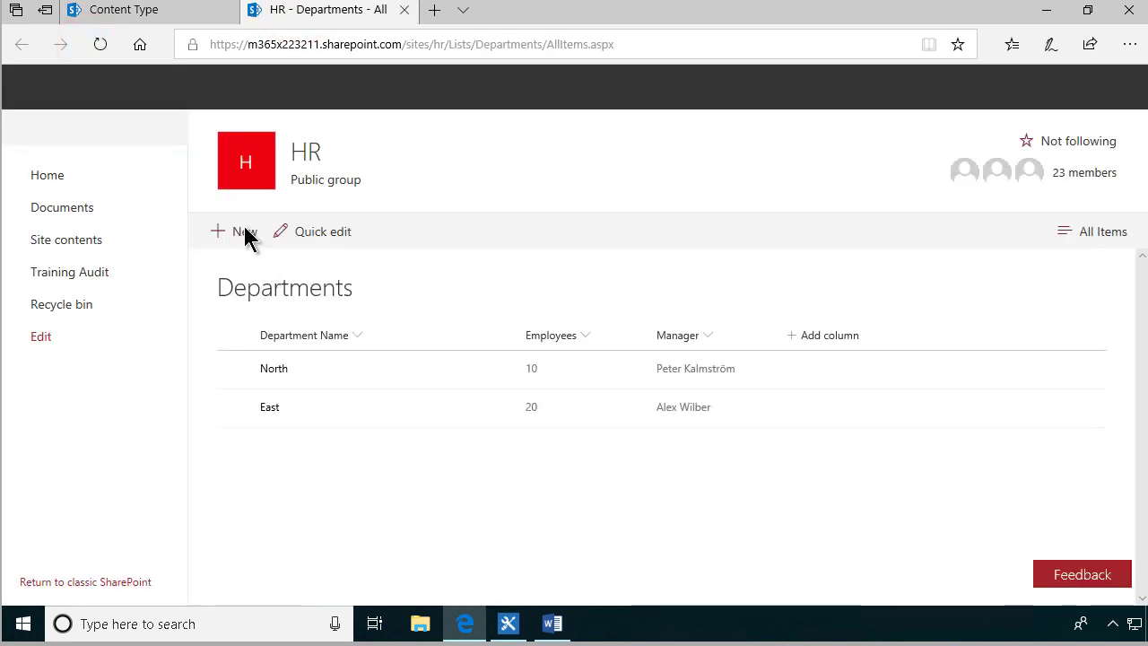
click(241, 229)
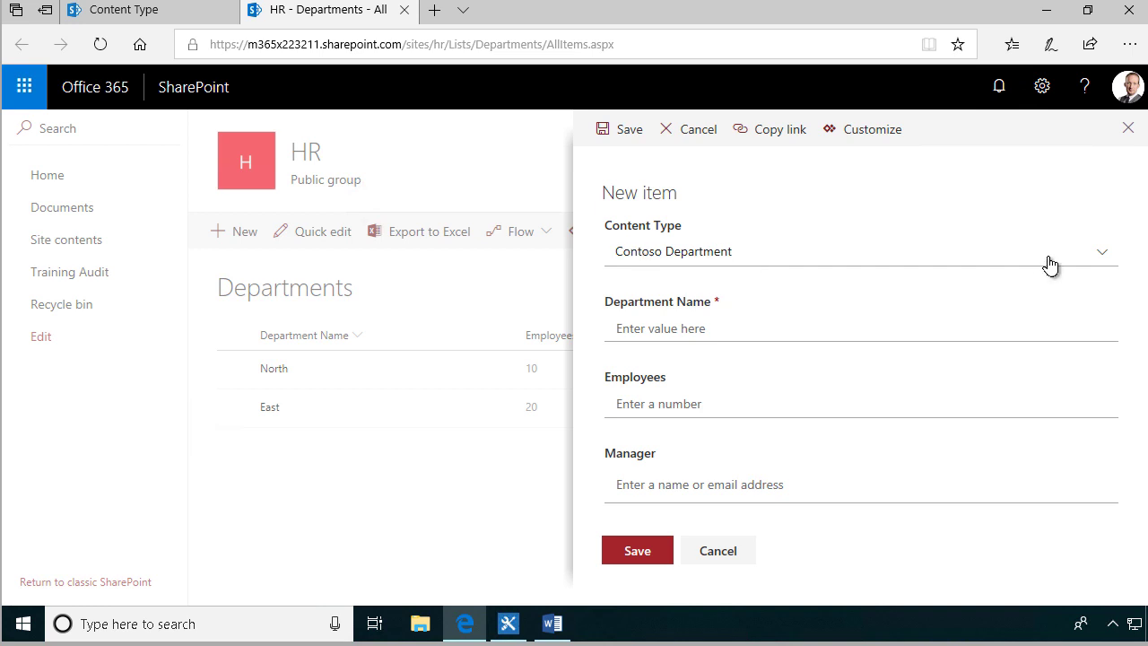
click(1100, 253)
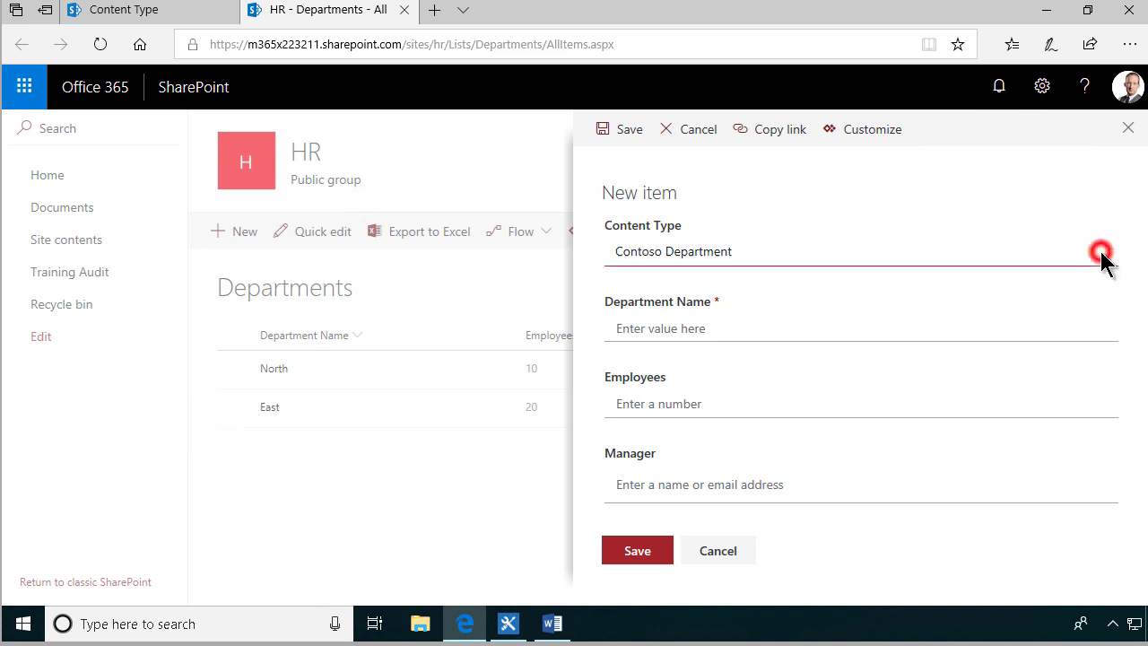
click(985, 330)
click(722, 567)
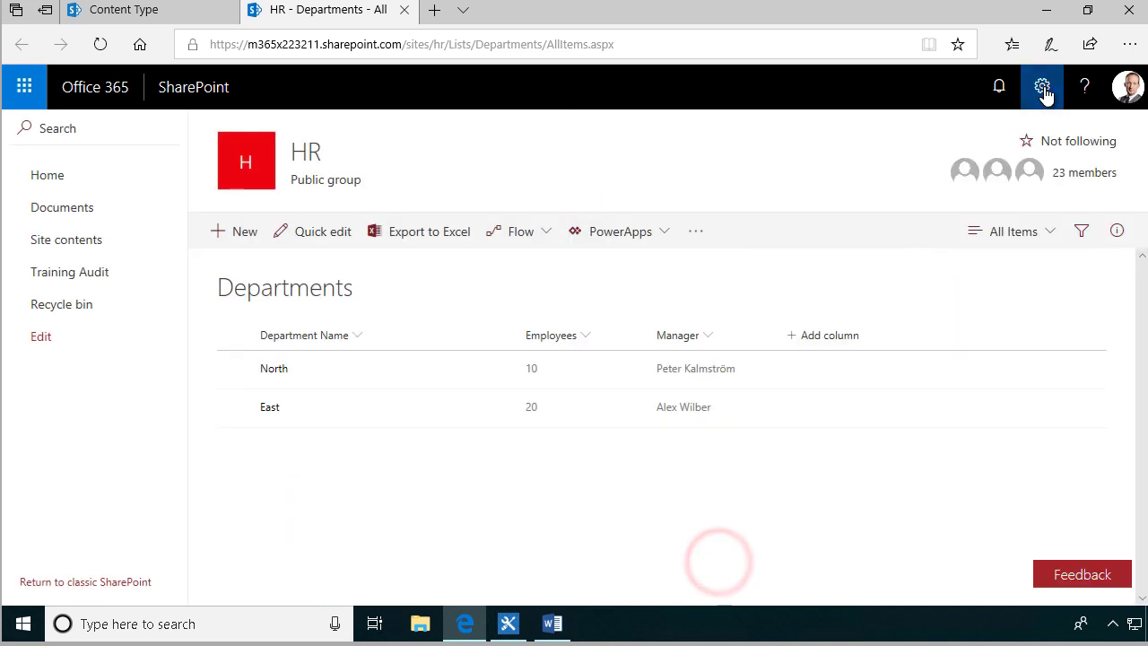
Step: Disable management of content types in the Departments list's advanced settings and save the change
click(958, 296)
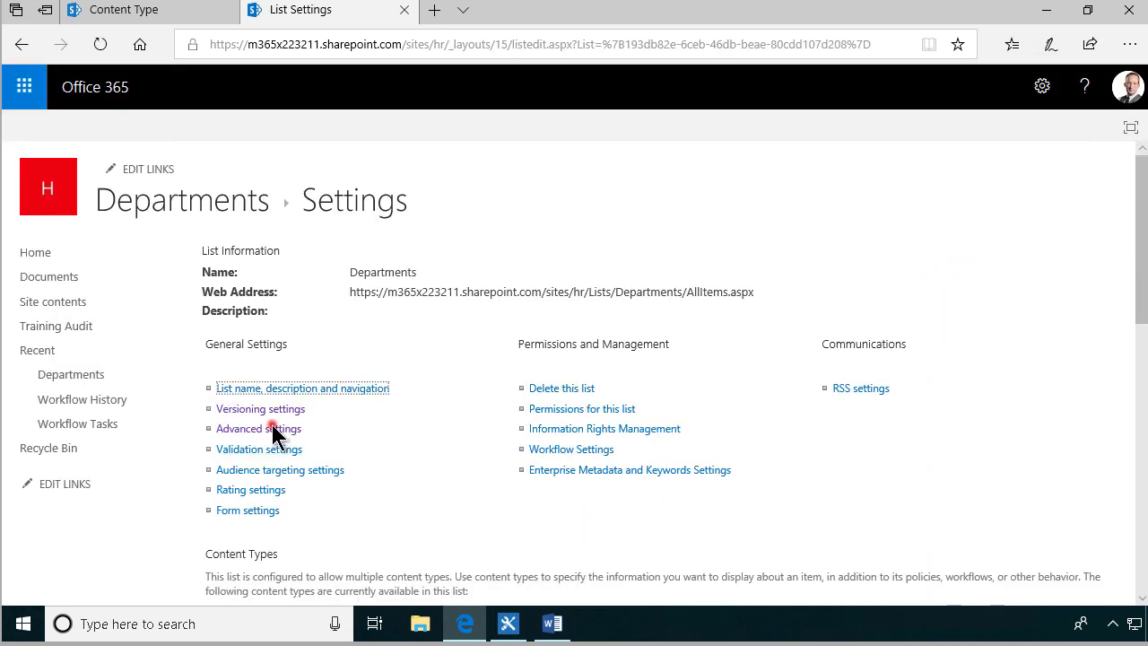
click(271, 429)
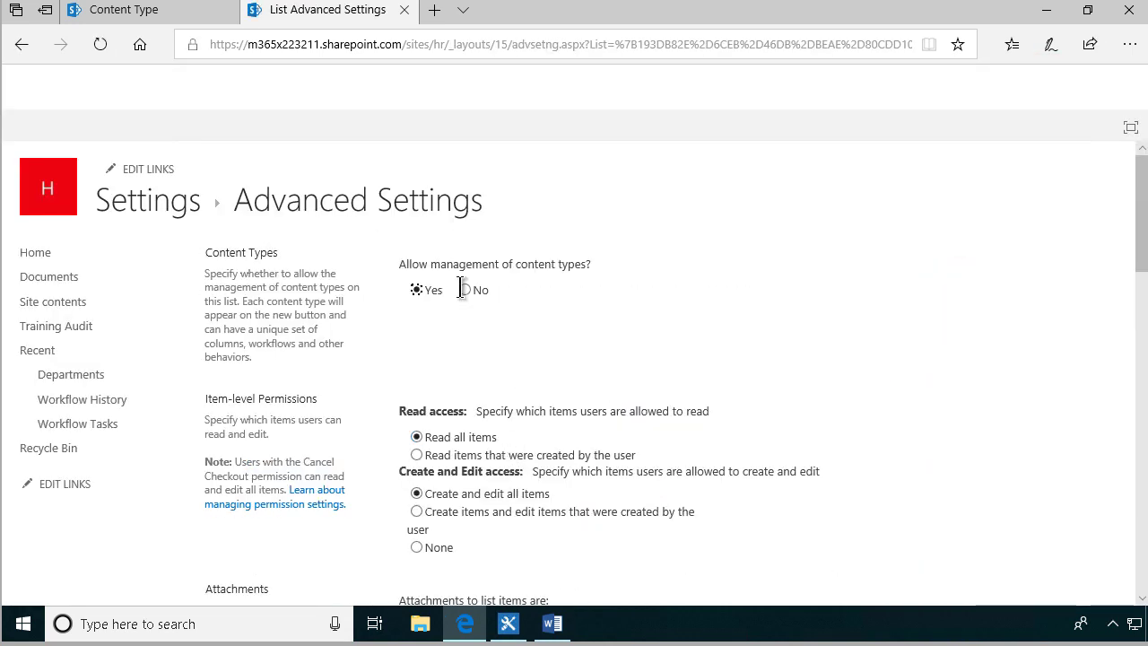
click(462, 288)
scroll(937, 502, down, 15)
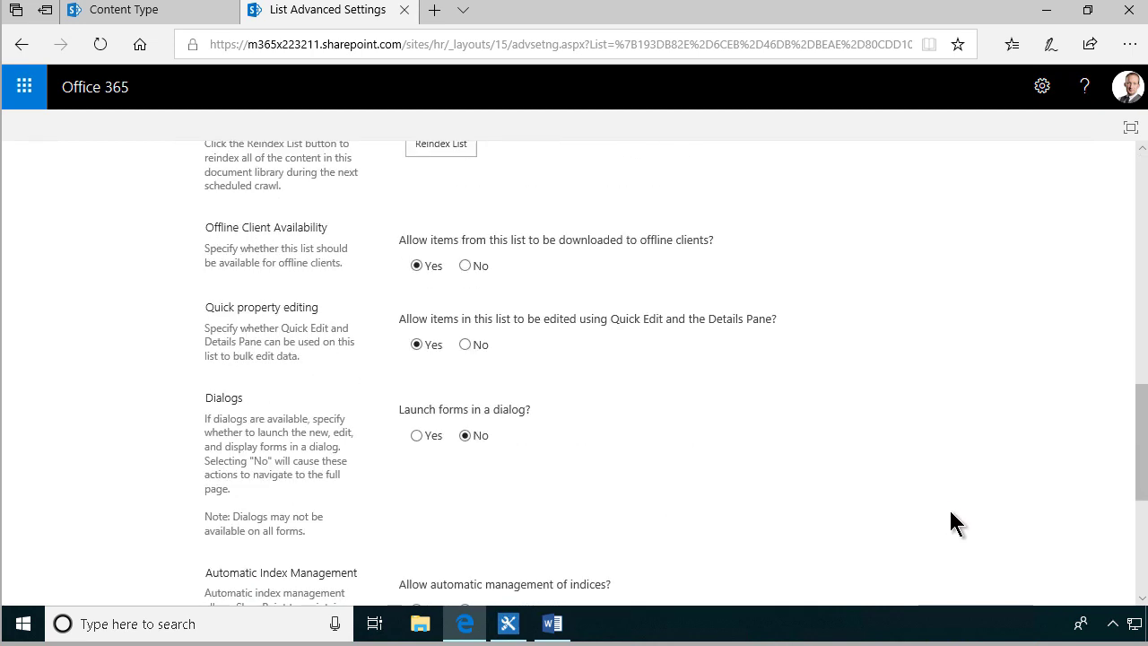
scroll(660, 543, down, 1)
click(613, 523)
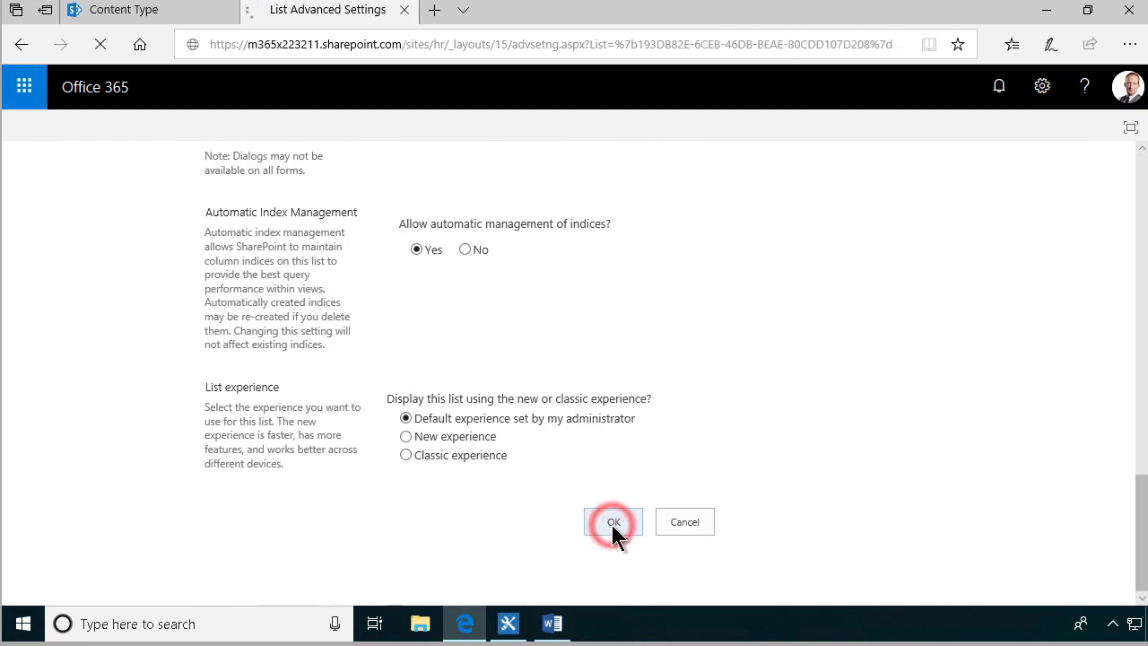
Step: Return to the Departments list and add a department named West with 40 employees and a manager, saving the item
click(174, 199)
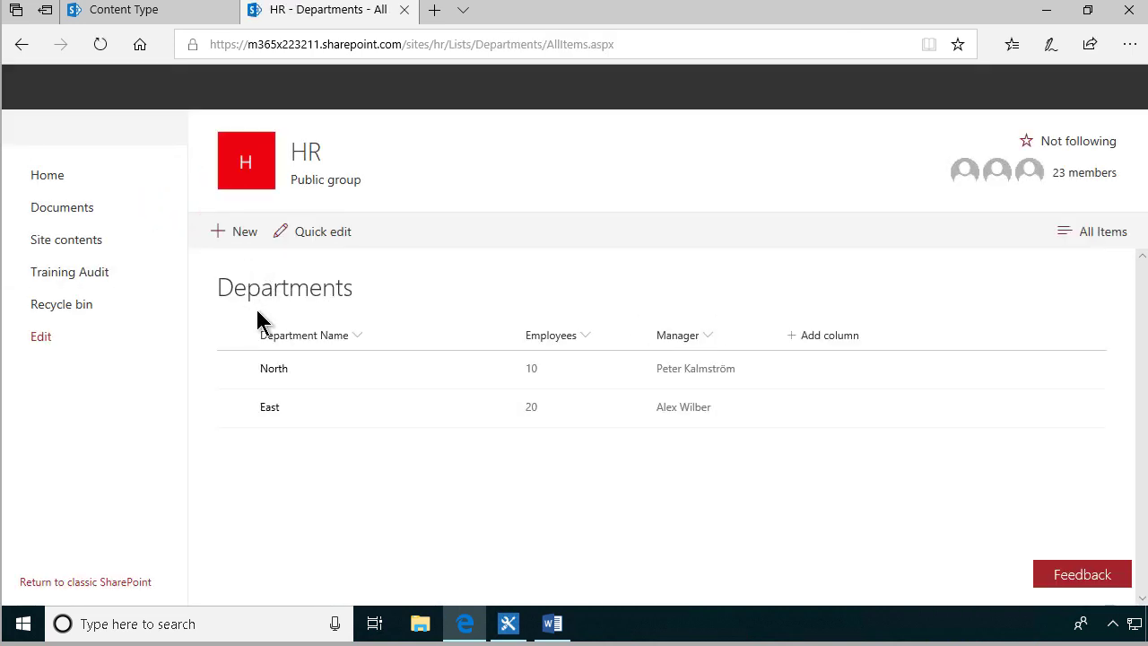
click(238, 231)
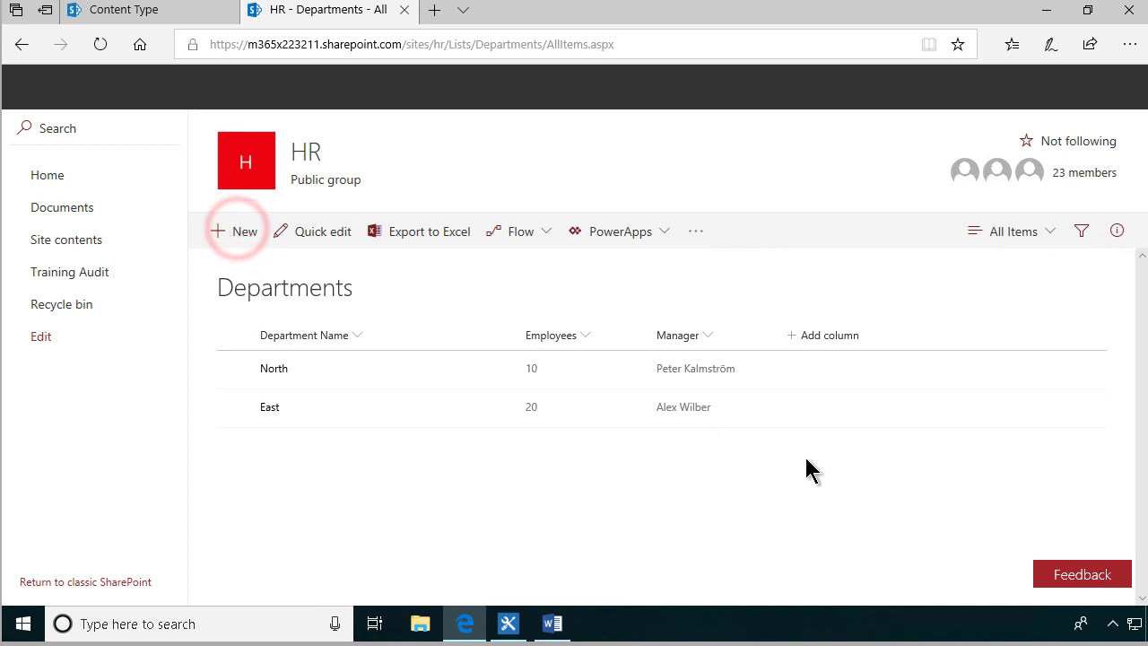
click(677, 251)
text(West)
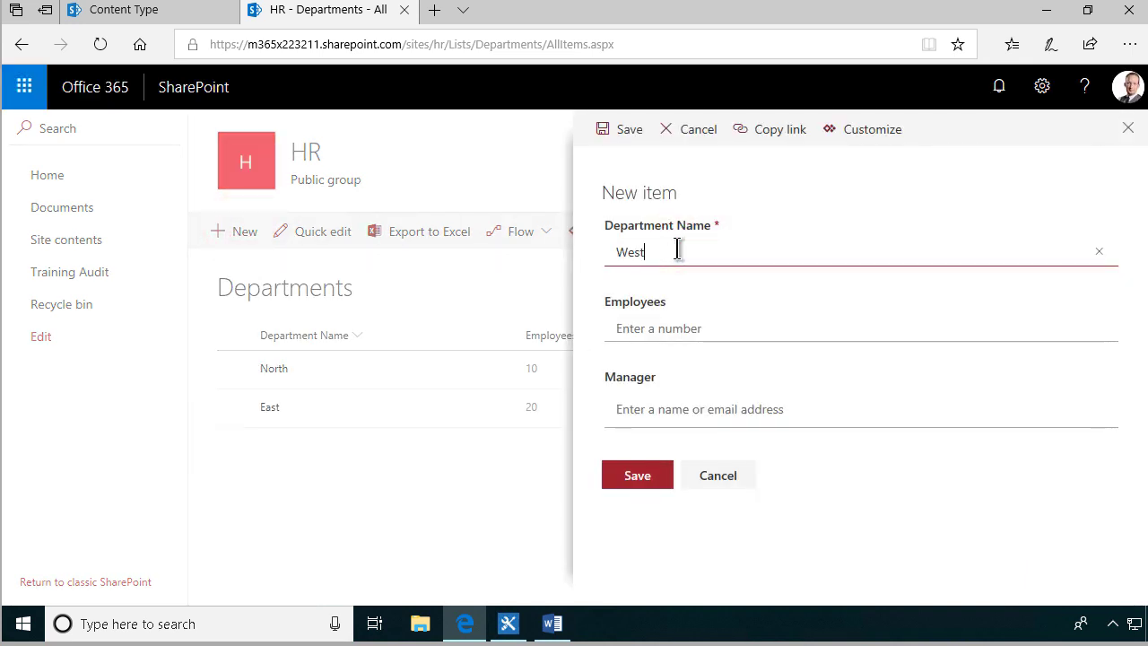
click(653, 330)
text(40)
click(659, 411)
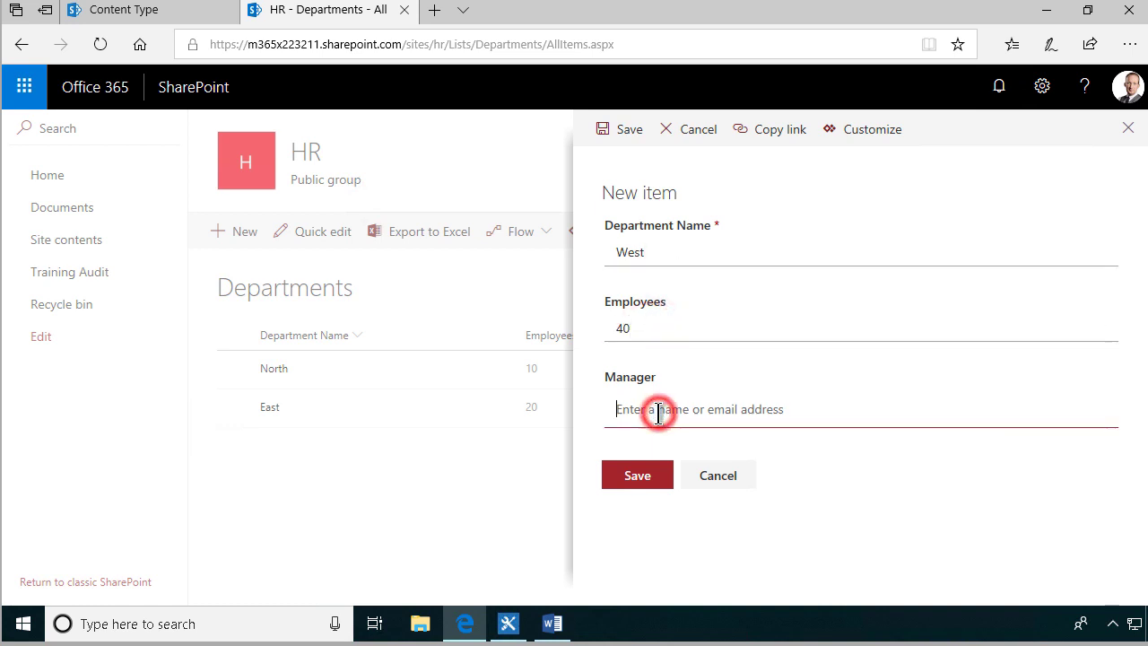
text(pet)
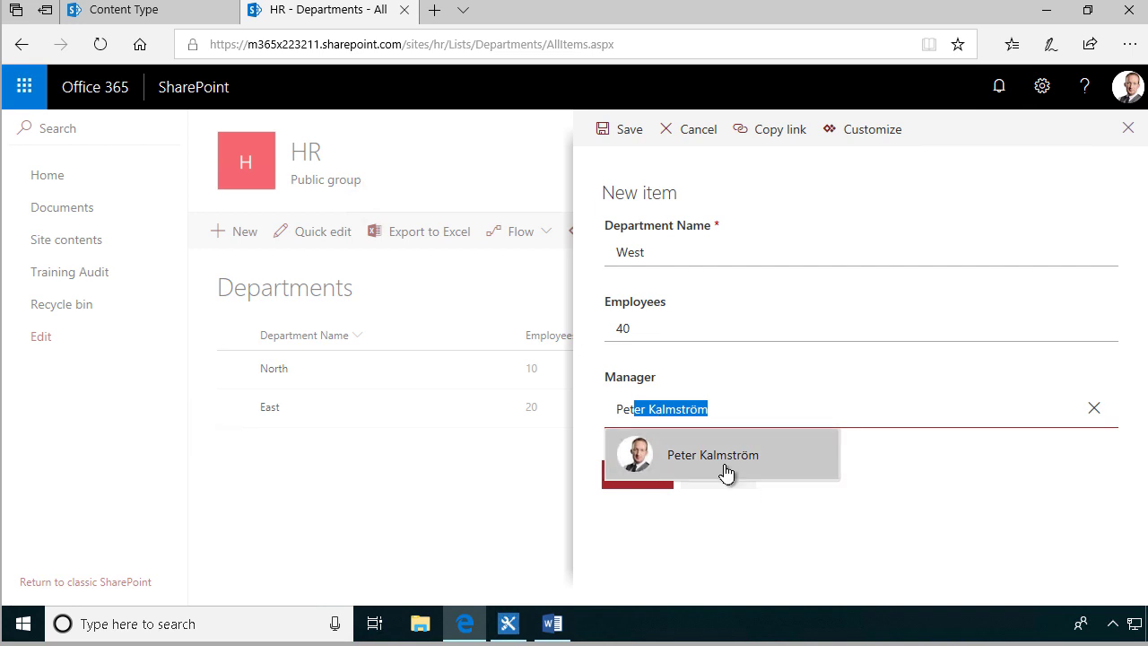
click(726, 471)
click(649, 480)
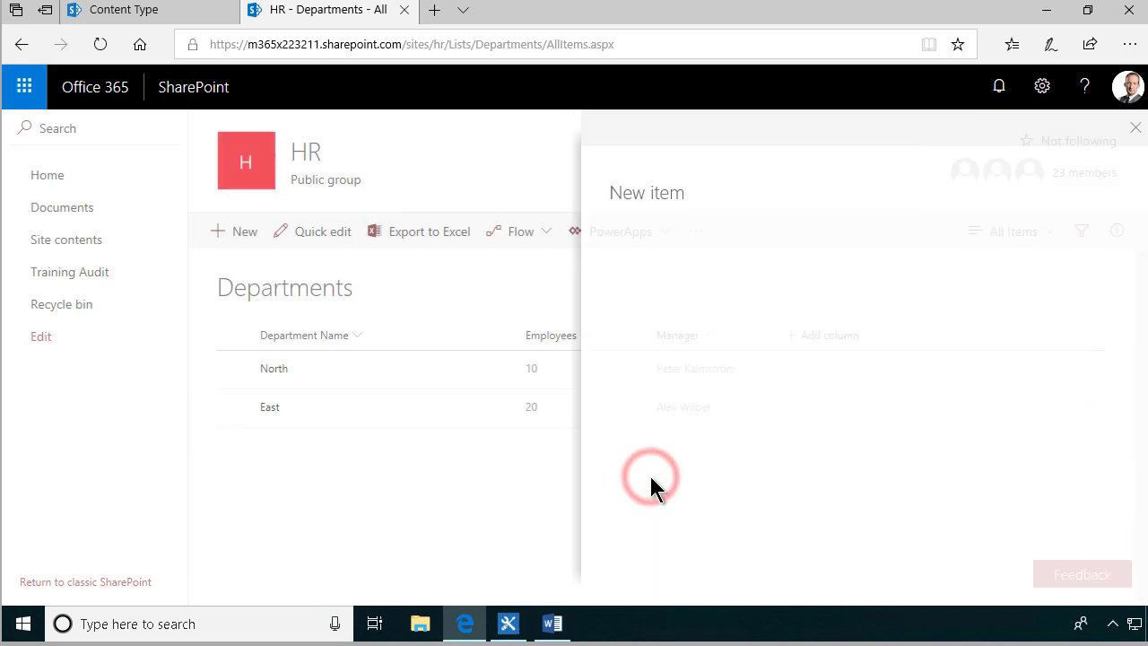
Step: Rename the West department to "West by east", save it, and reload the Departments list to test the name rollback
click(234, 446)
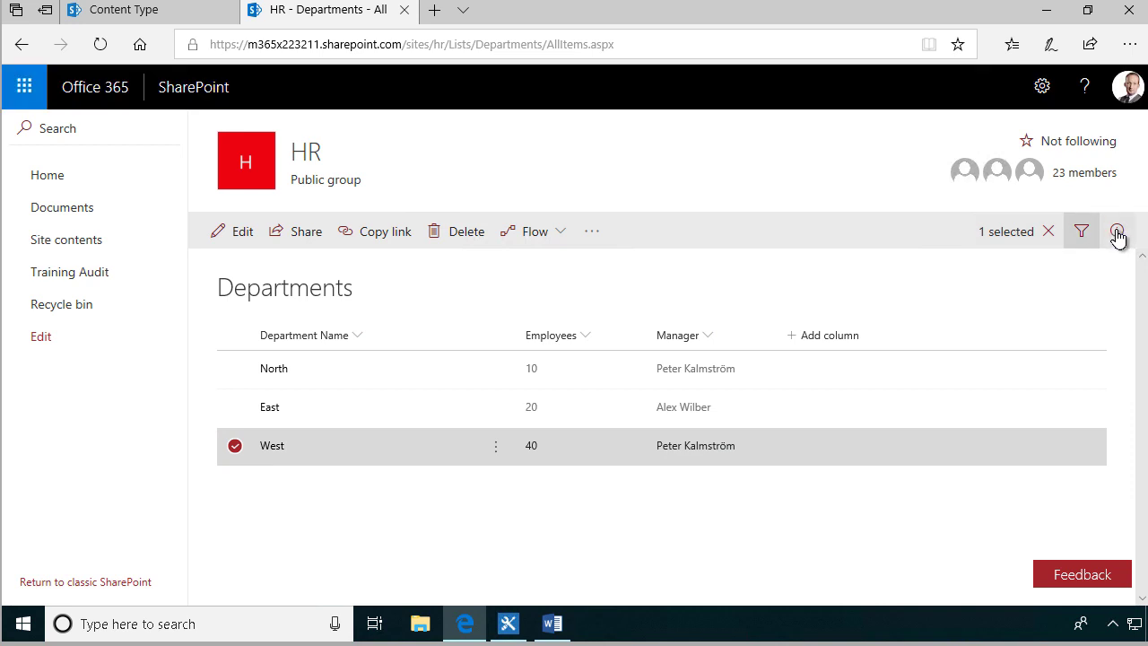
click(1117, 230)
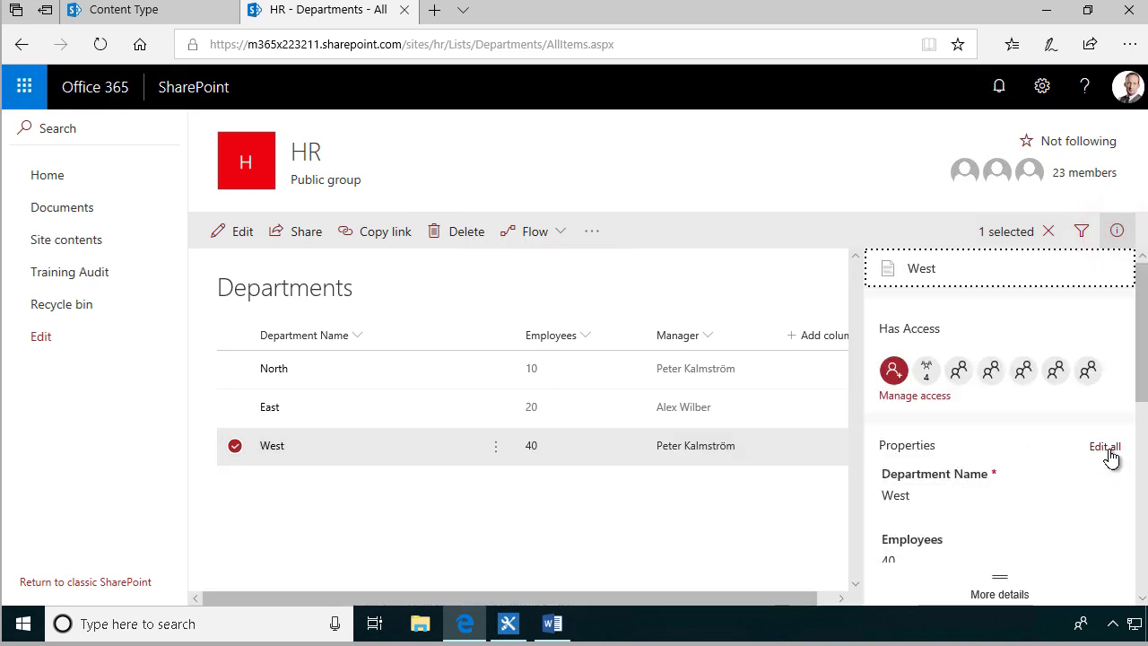
click(698, 252)
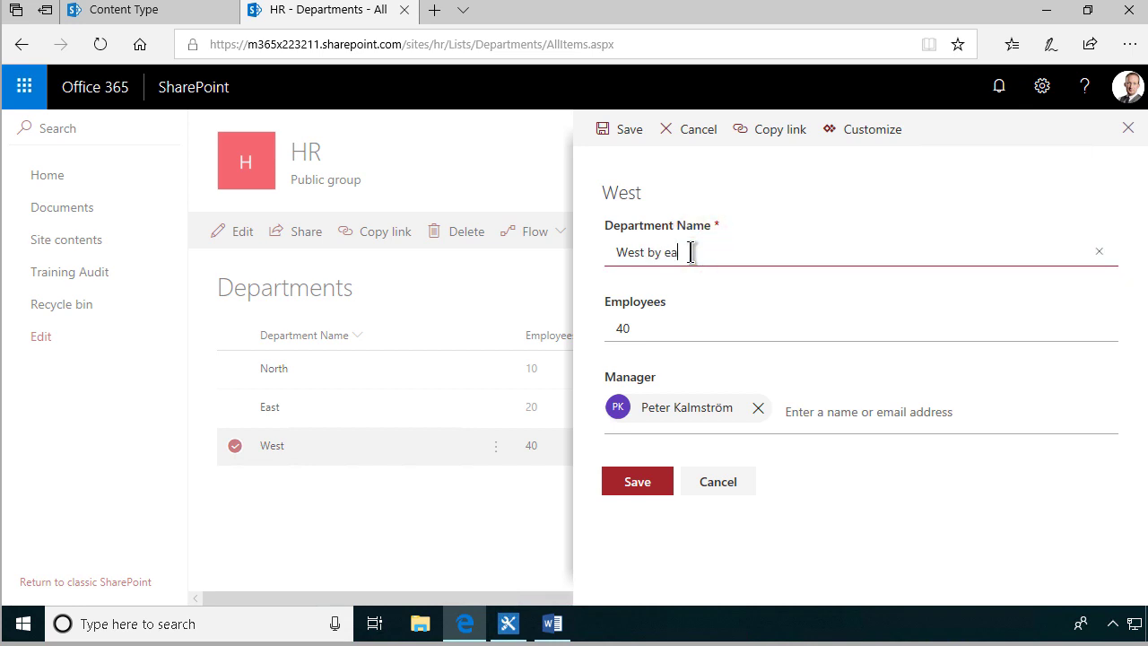
click(617, 129)
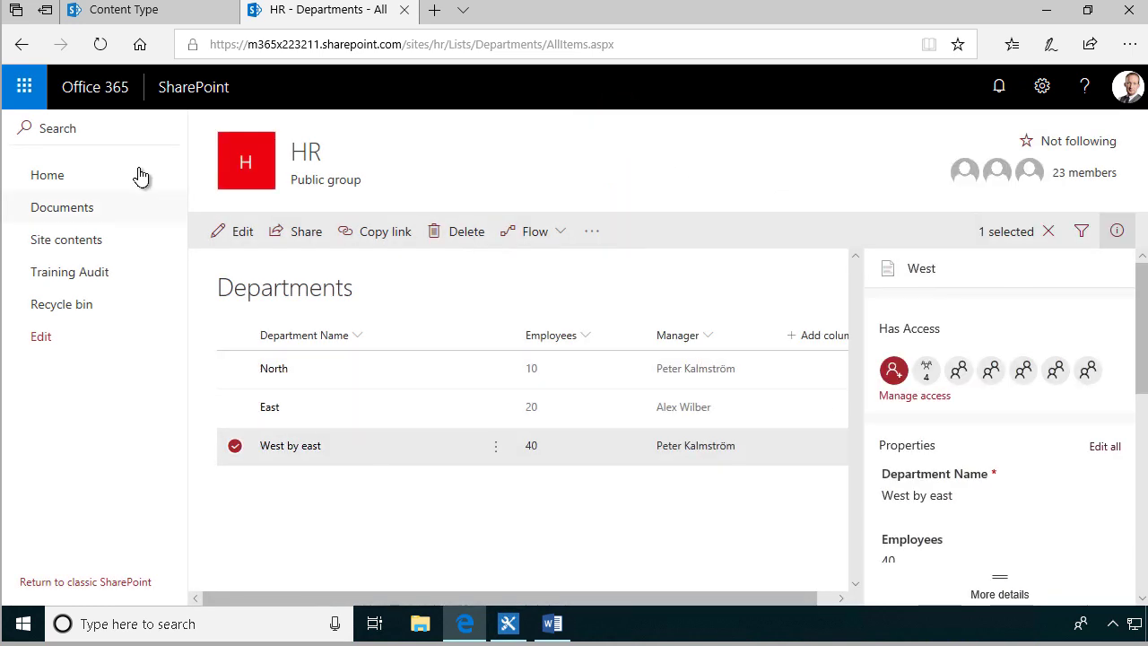
click(100, 44)
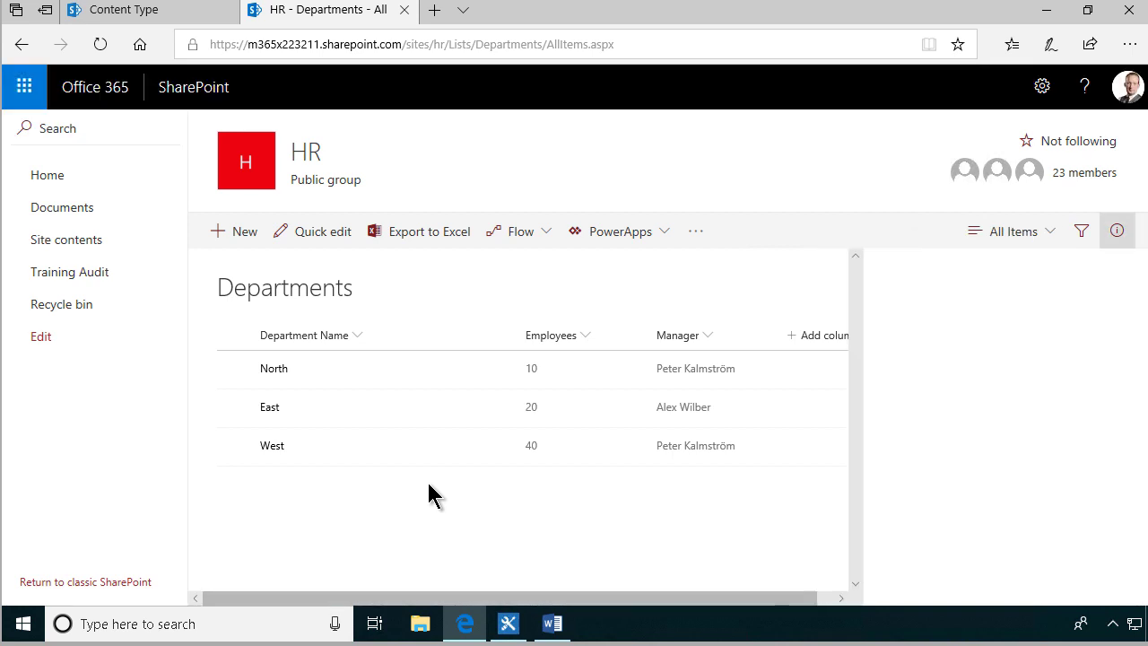
click(1120, 232)
Step: Review the HR site's workflows in SharePoint Designer and compare them with the Automation requirement in the Word document
click(507, 623)
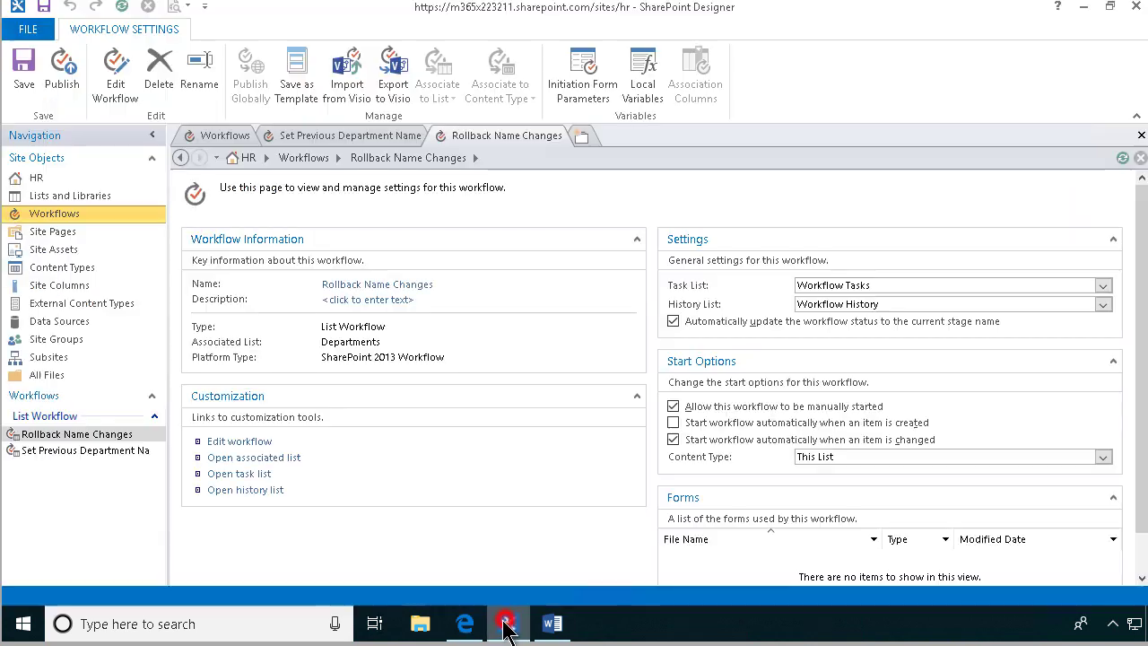
click(55, 216)
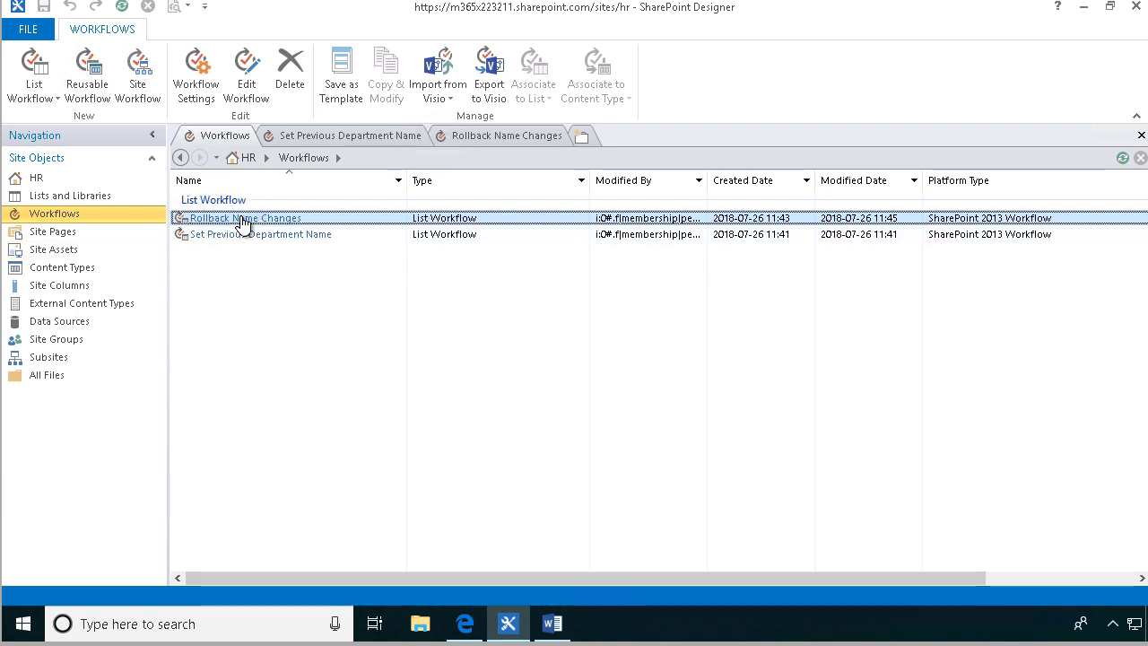
click(552, 624)
drag(1076, 425, 31, 387)
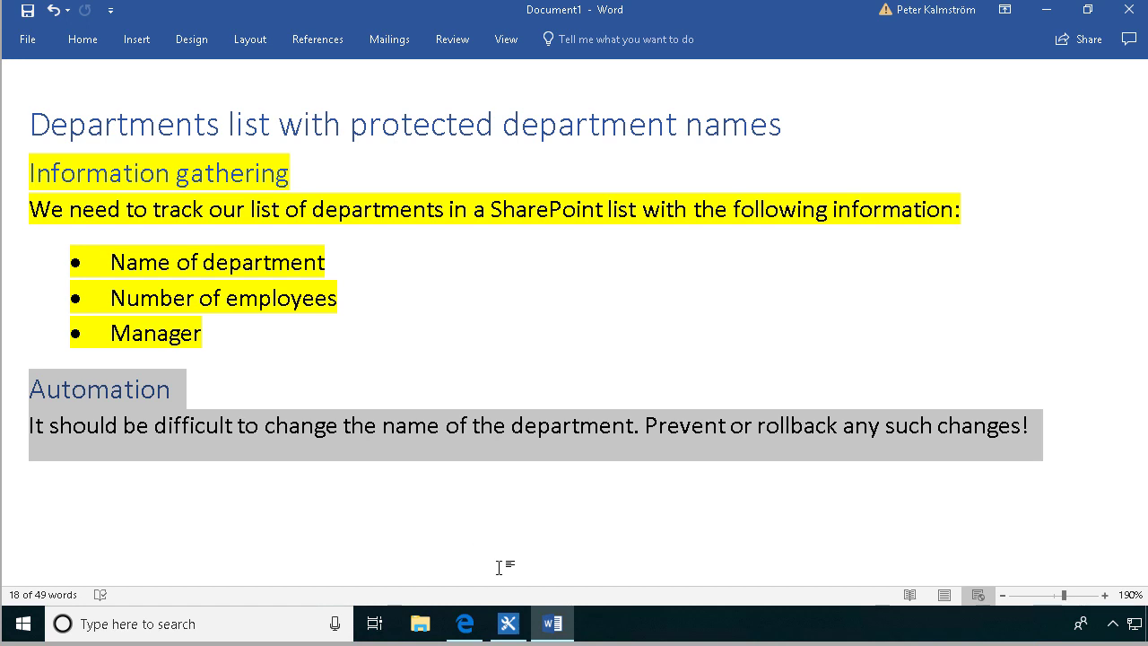
click(366, 136)
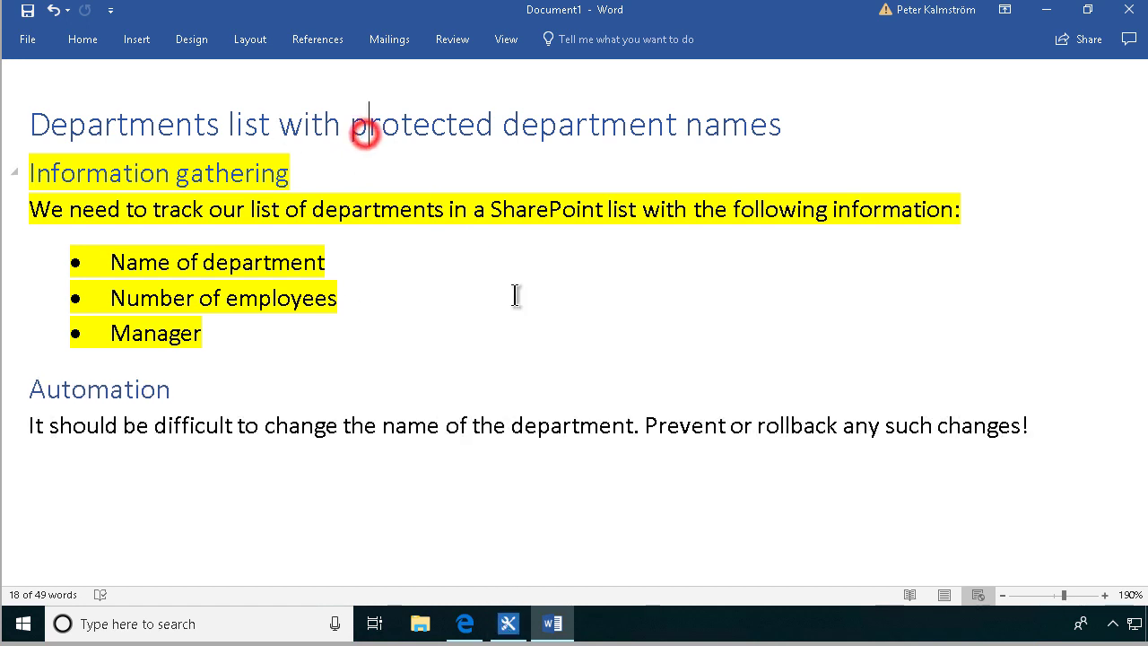
click(508, 626)
click(552, 623)
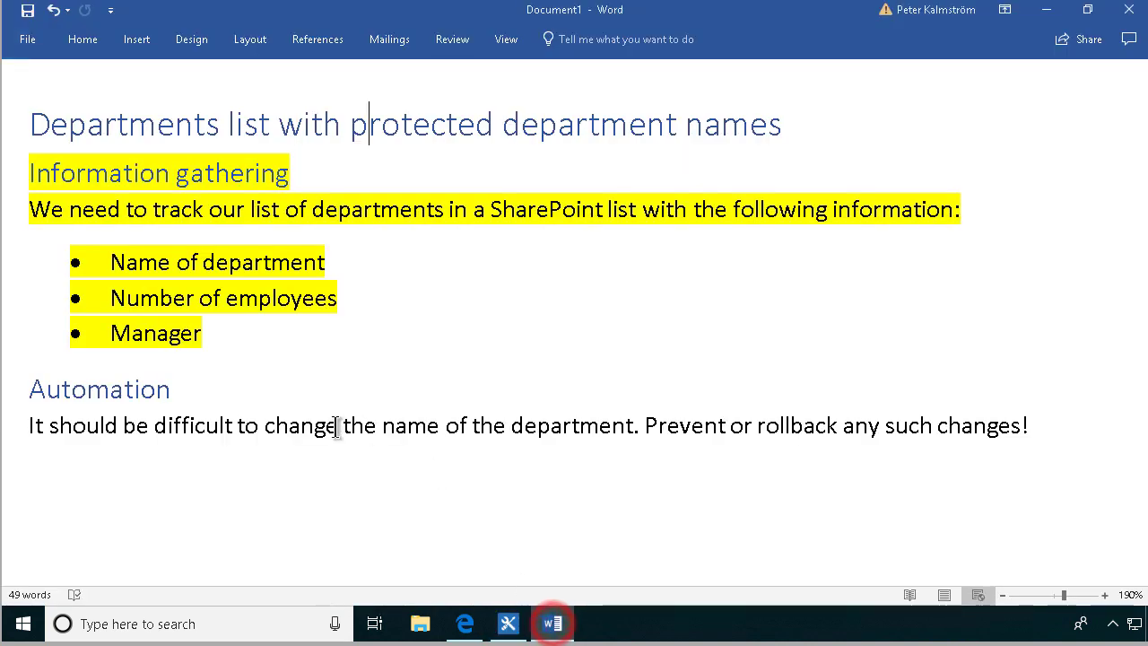